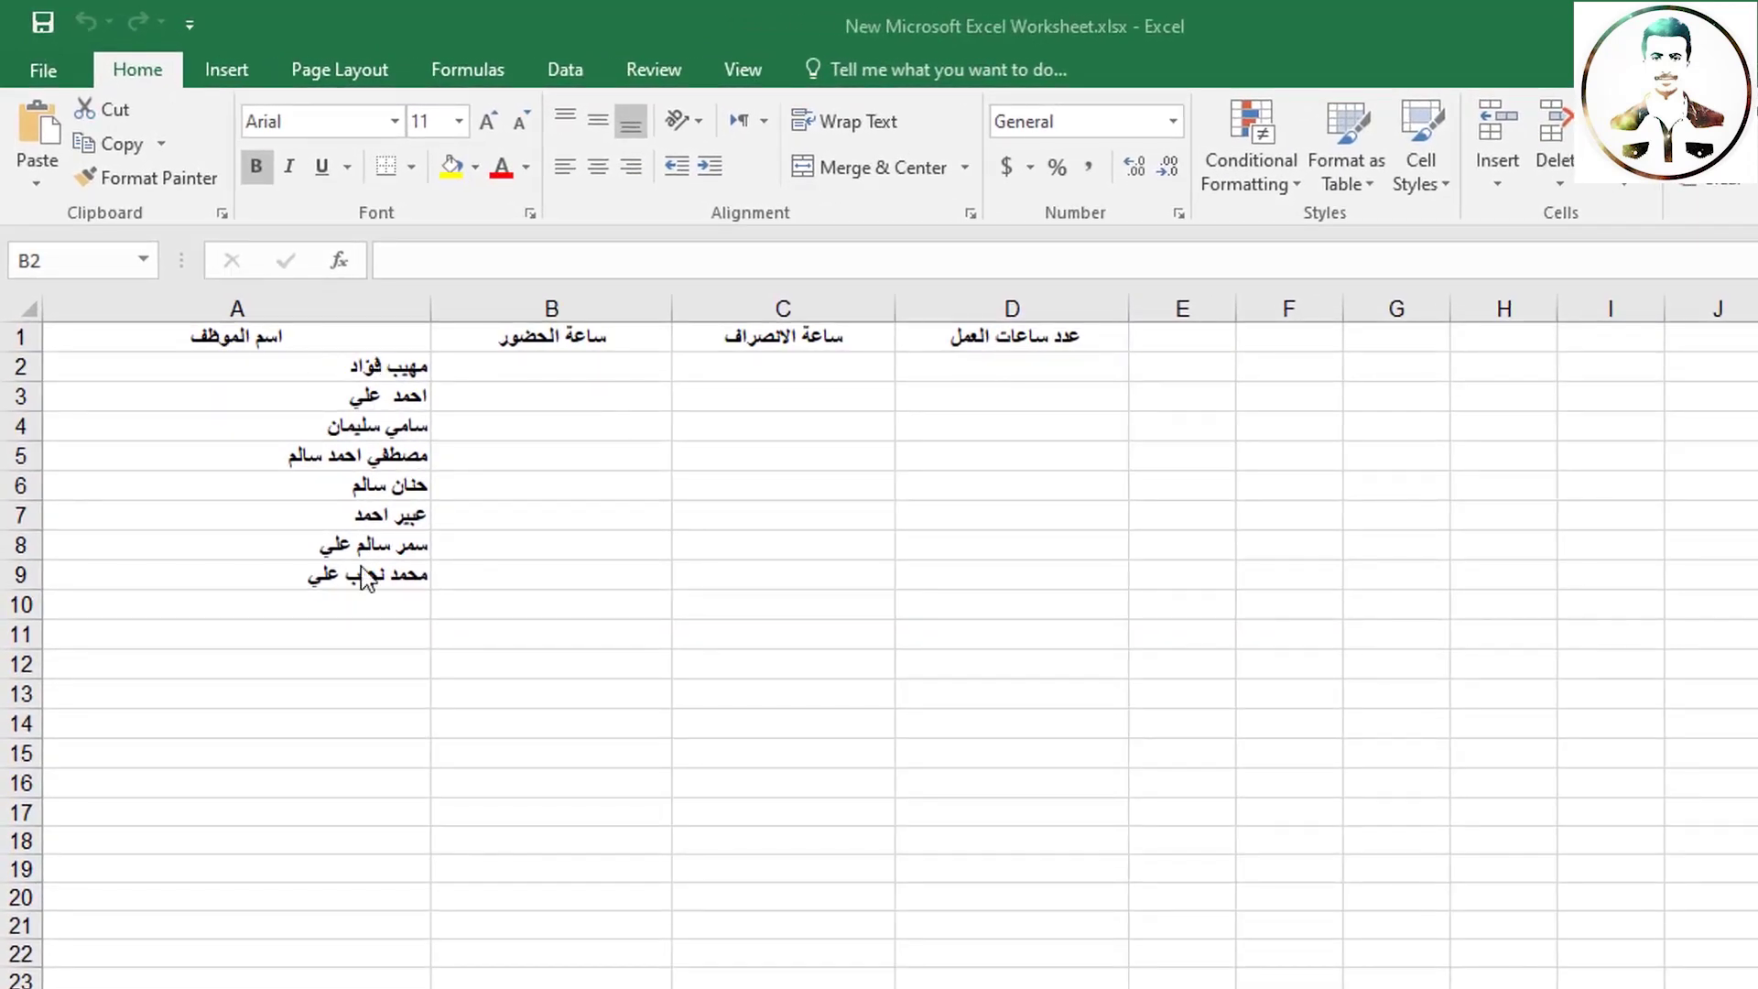
Insert an empty column before the arrival-time column
left_click(541, 366)
left_click(784, 365)
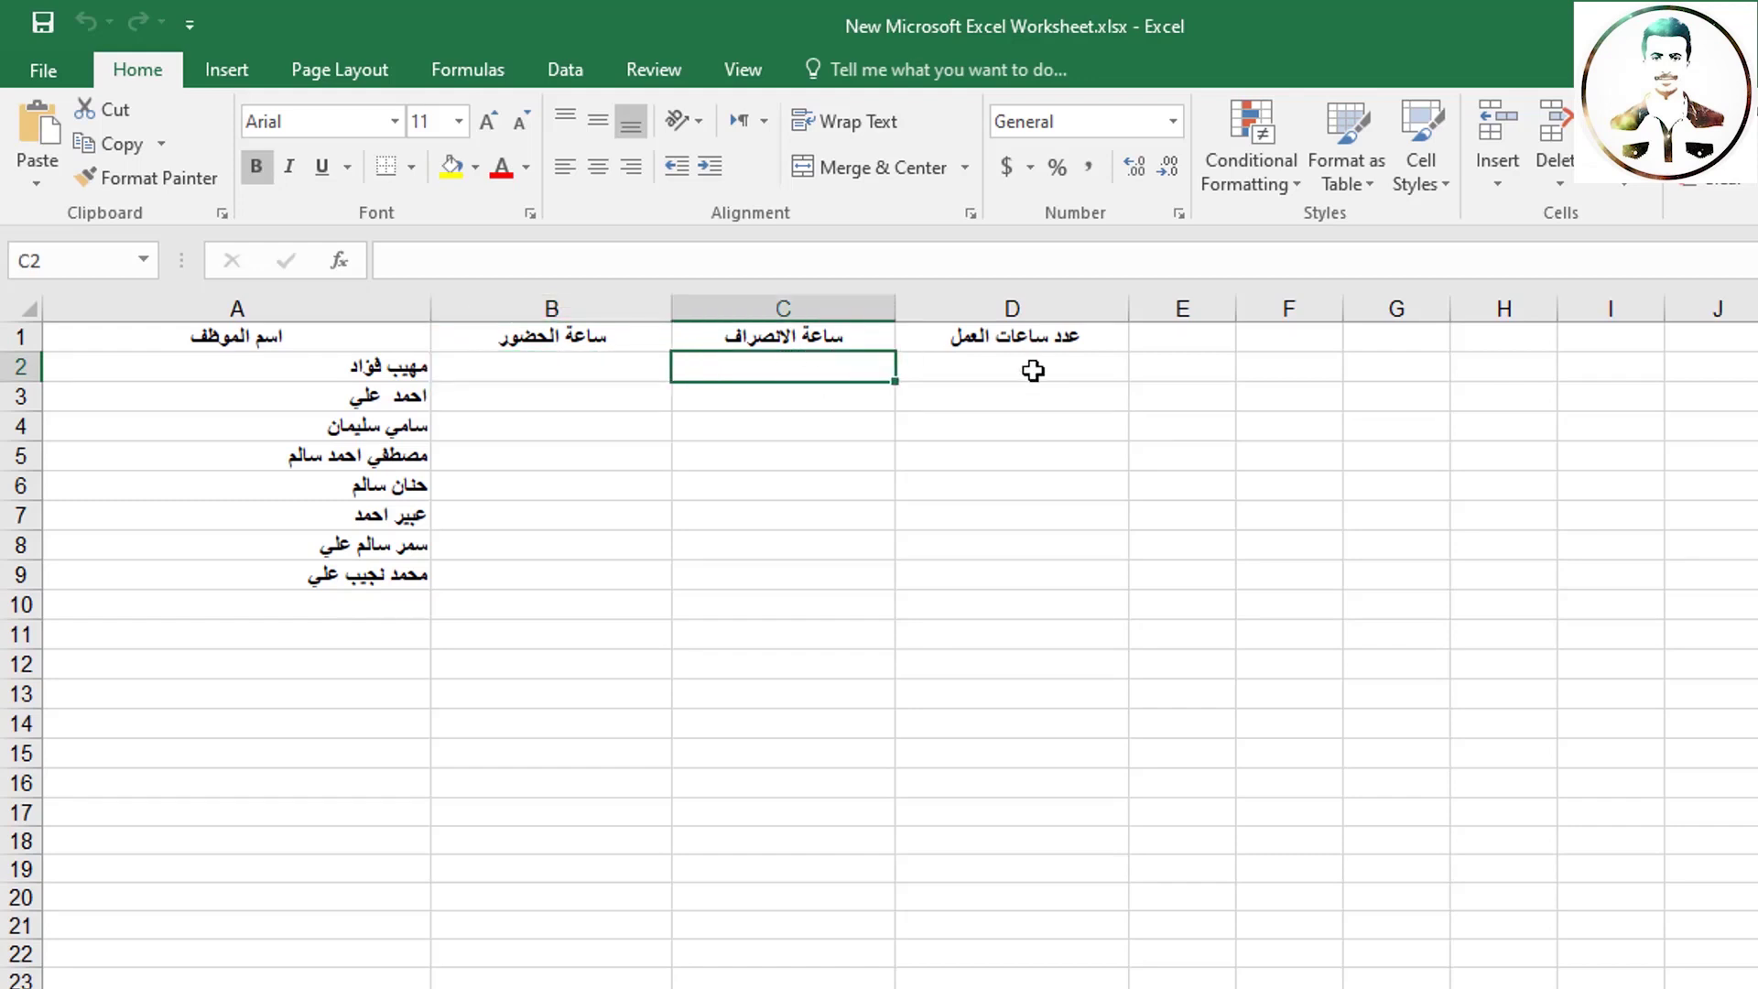
left_click(1032, 370)
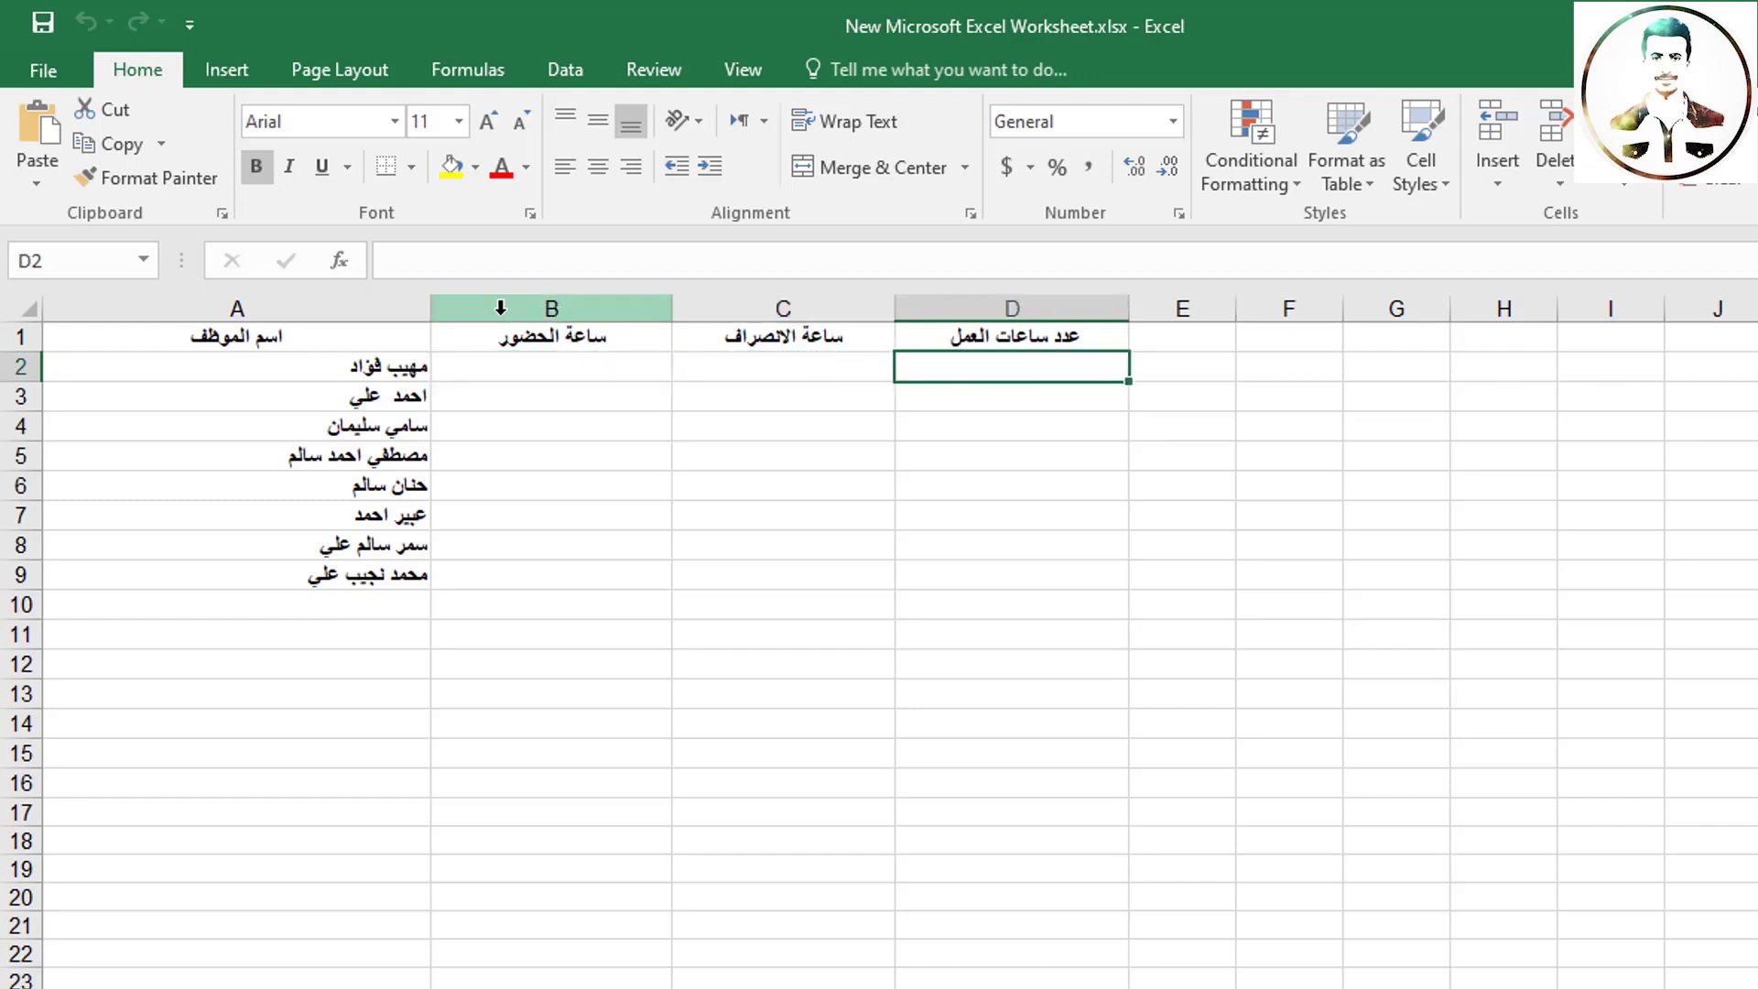
left_click(499, 308)
right_click(500, 307)
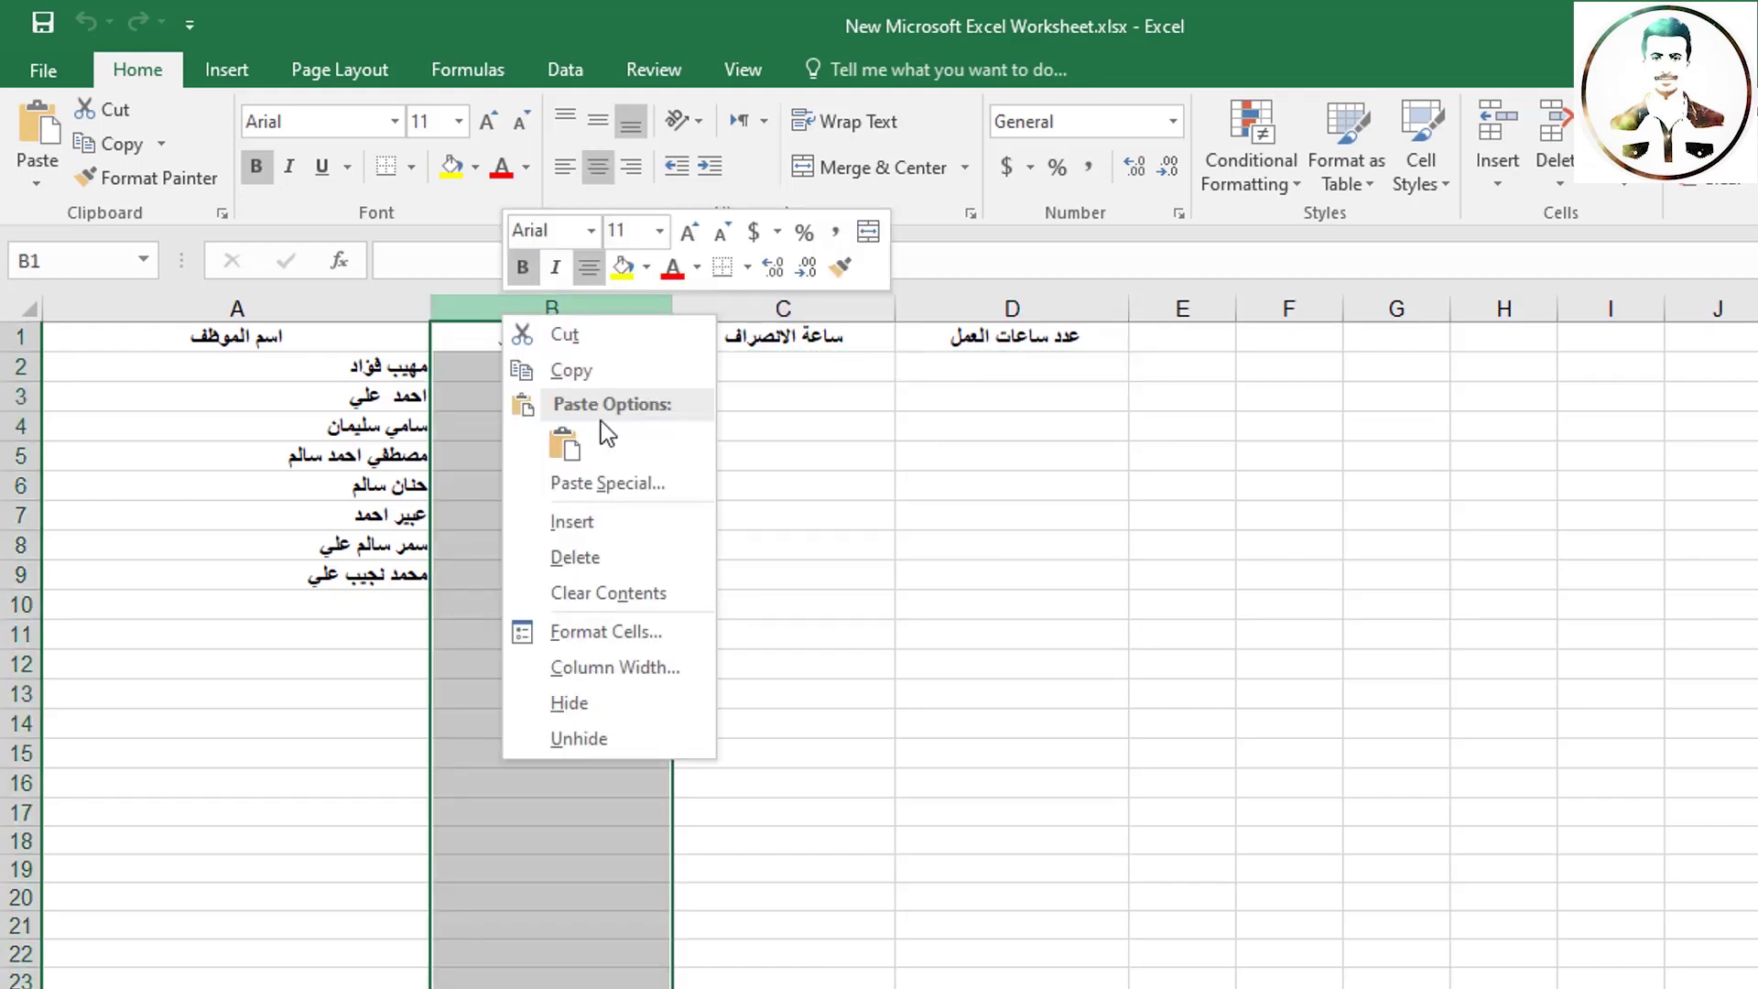
left_click(601, 515)
Title the new column التاريخ and fill dates from 1/9/2021 down to 1/16/2021
left_click(667, 337)
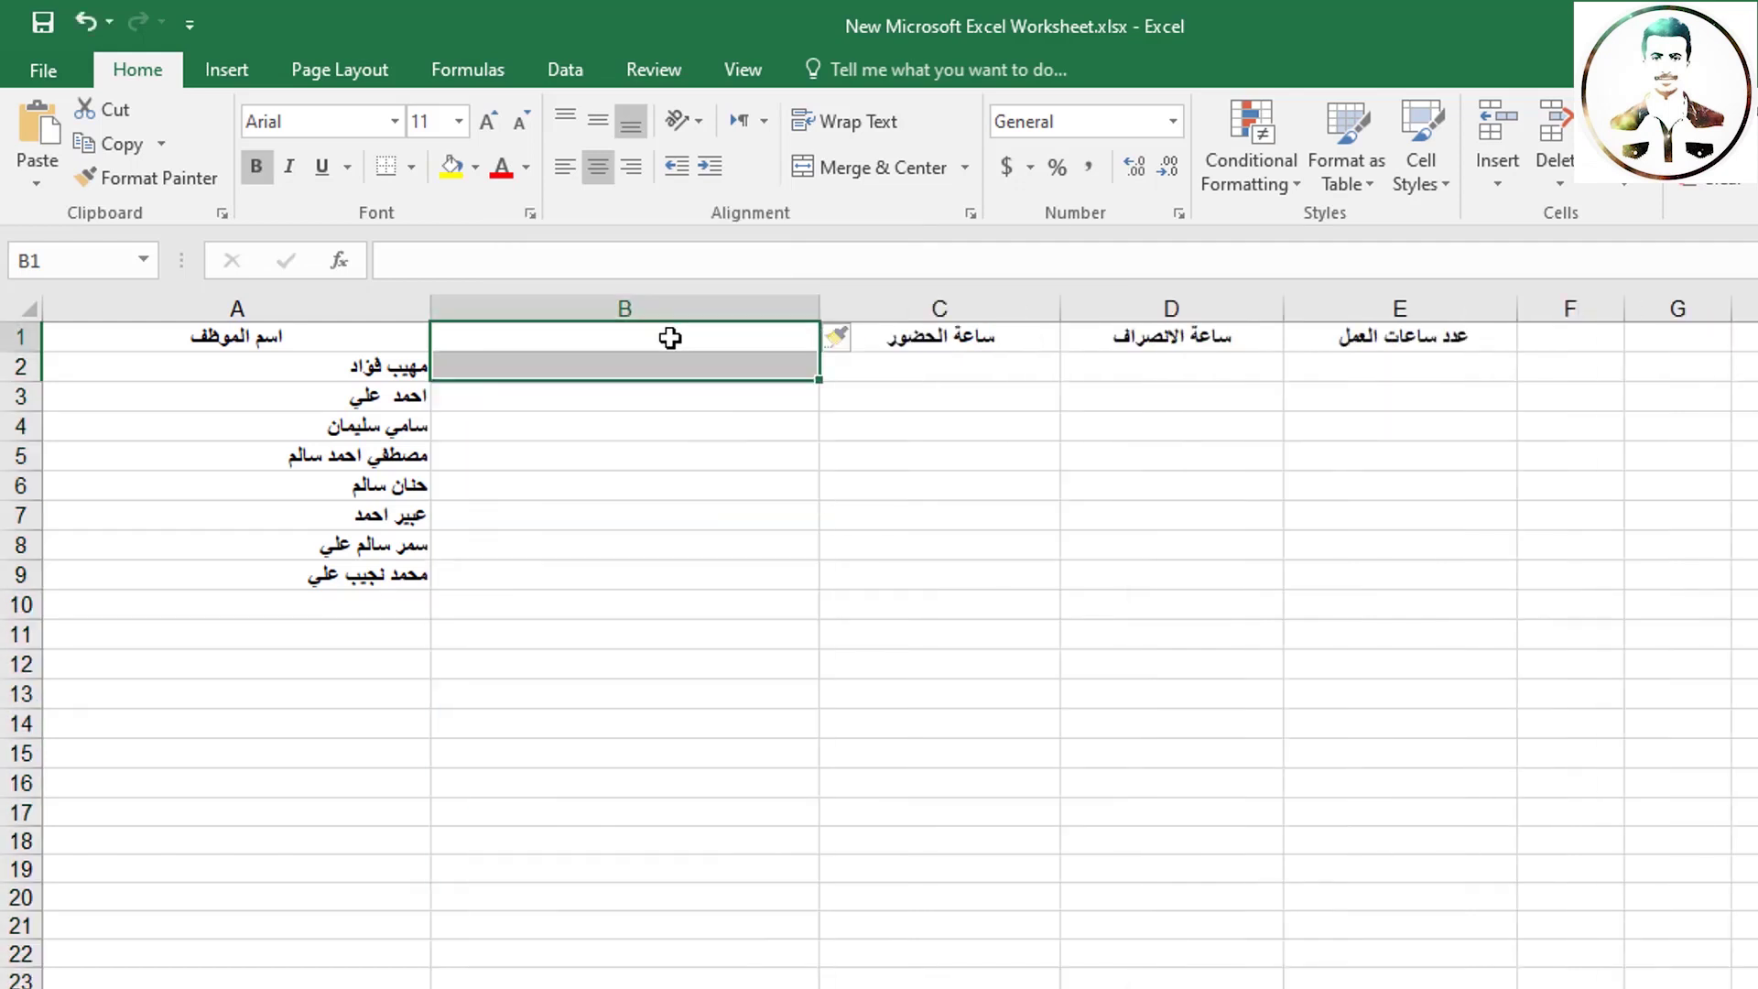
type("التاريخ")
key("Return")
type("1/9/2")
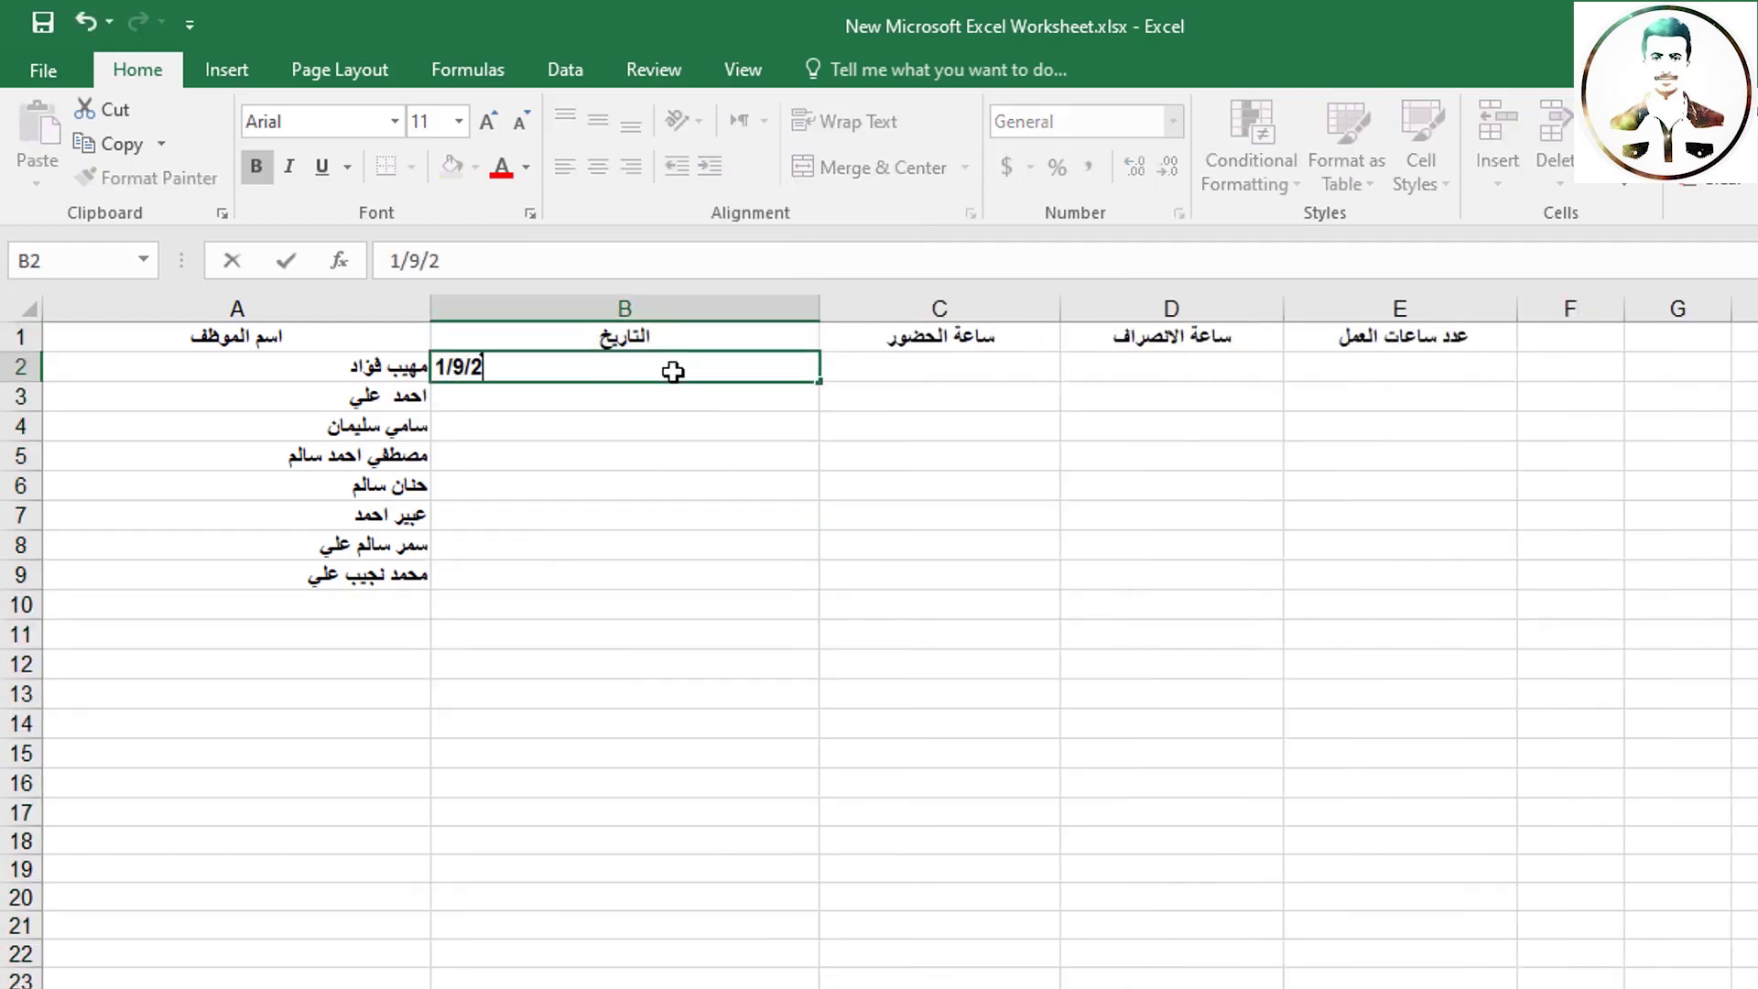
type("021")
key("Tab")
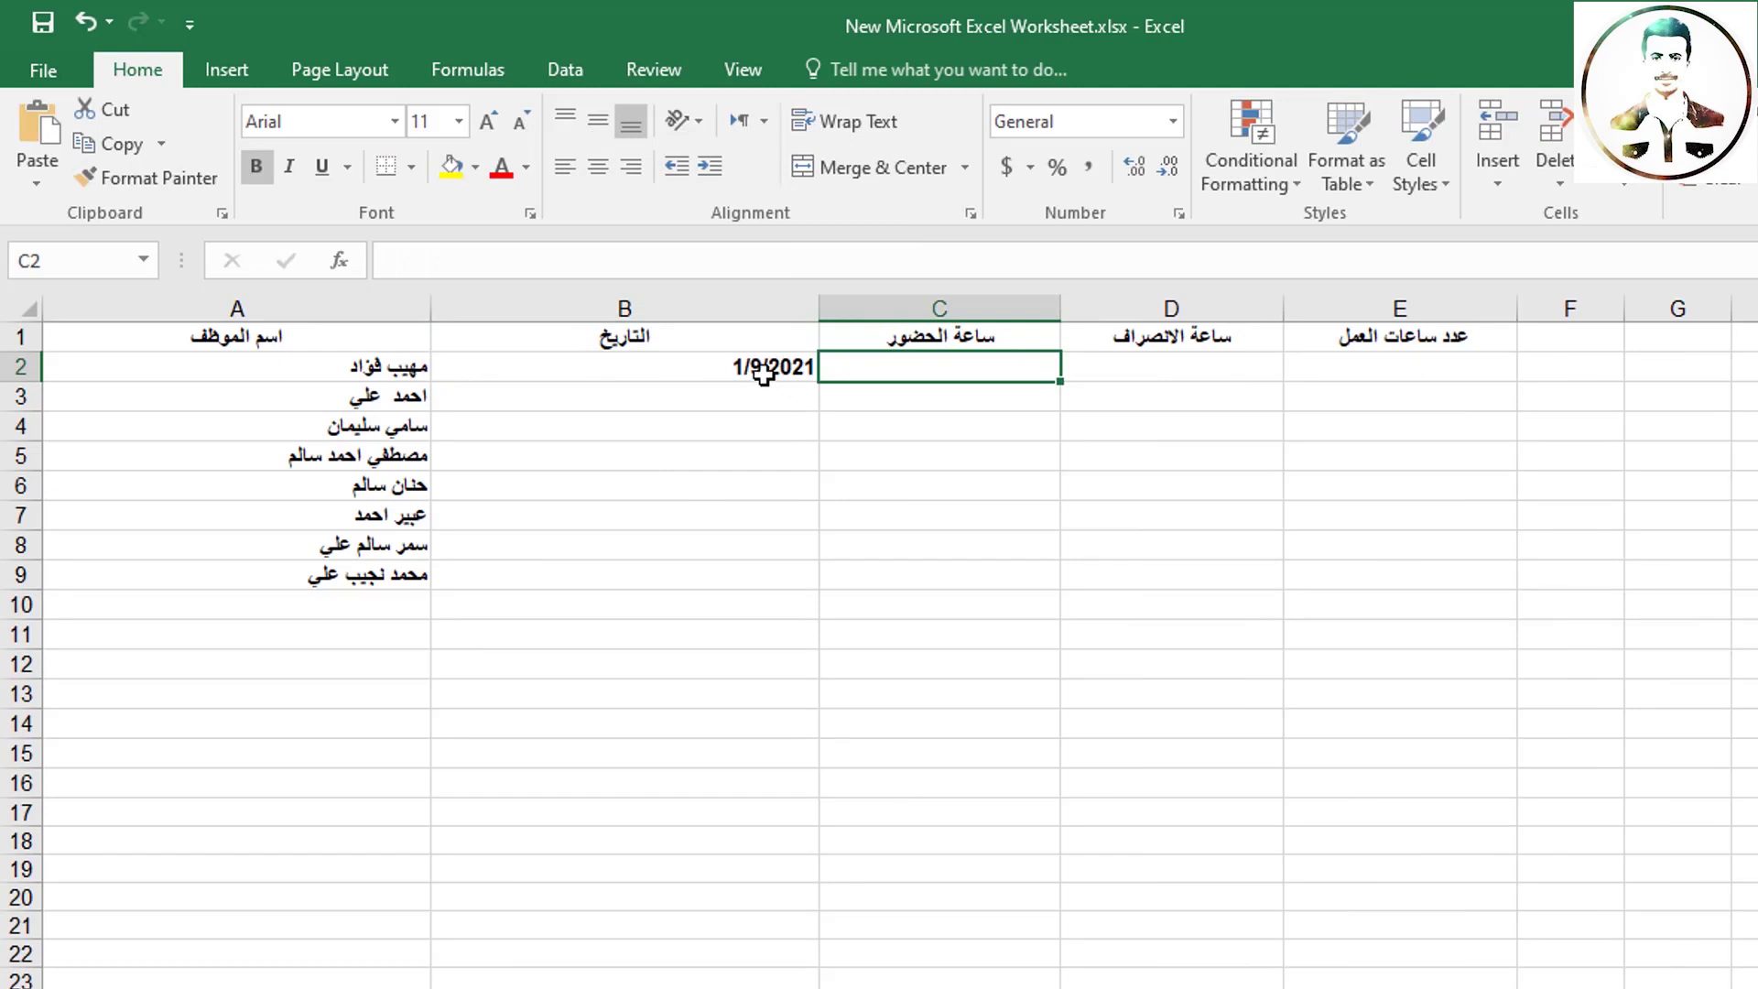
left_click(764, 371)
left_click_drag(817, 382, 805, 592)
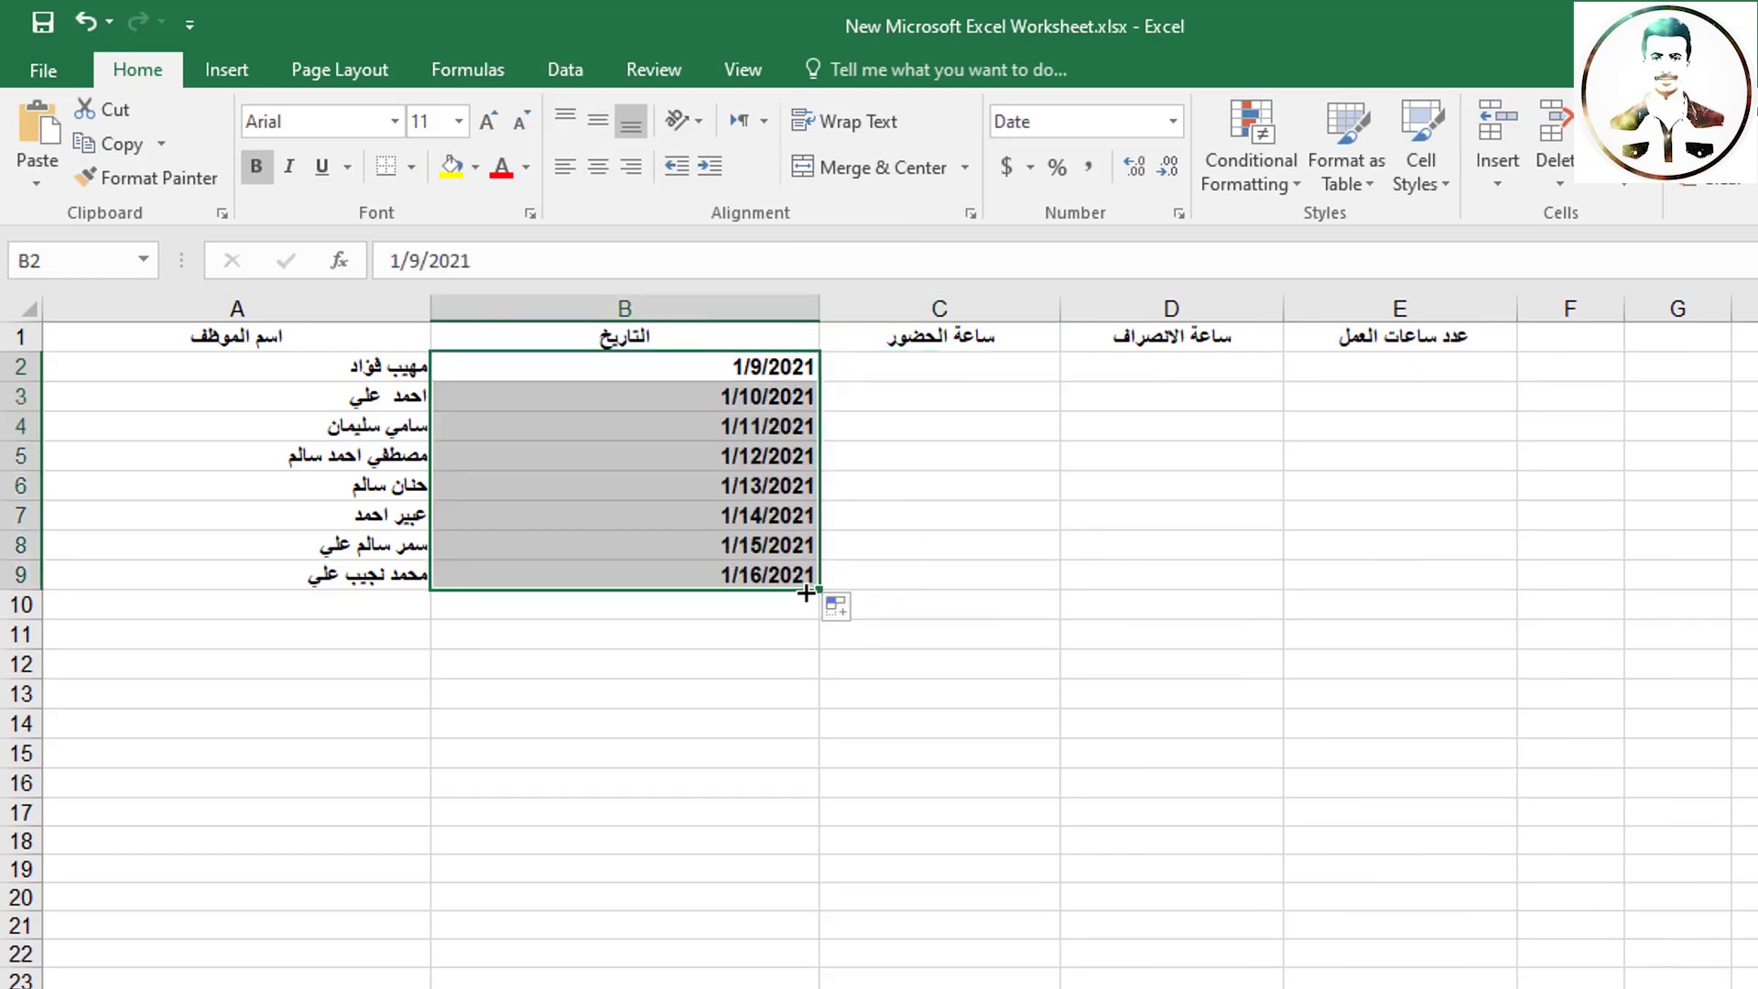
left_click(952, 369)
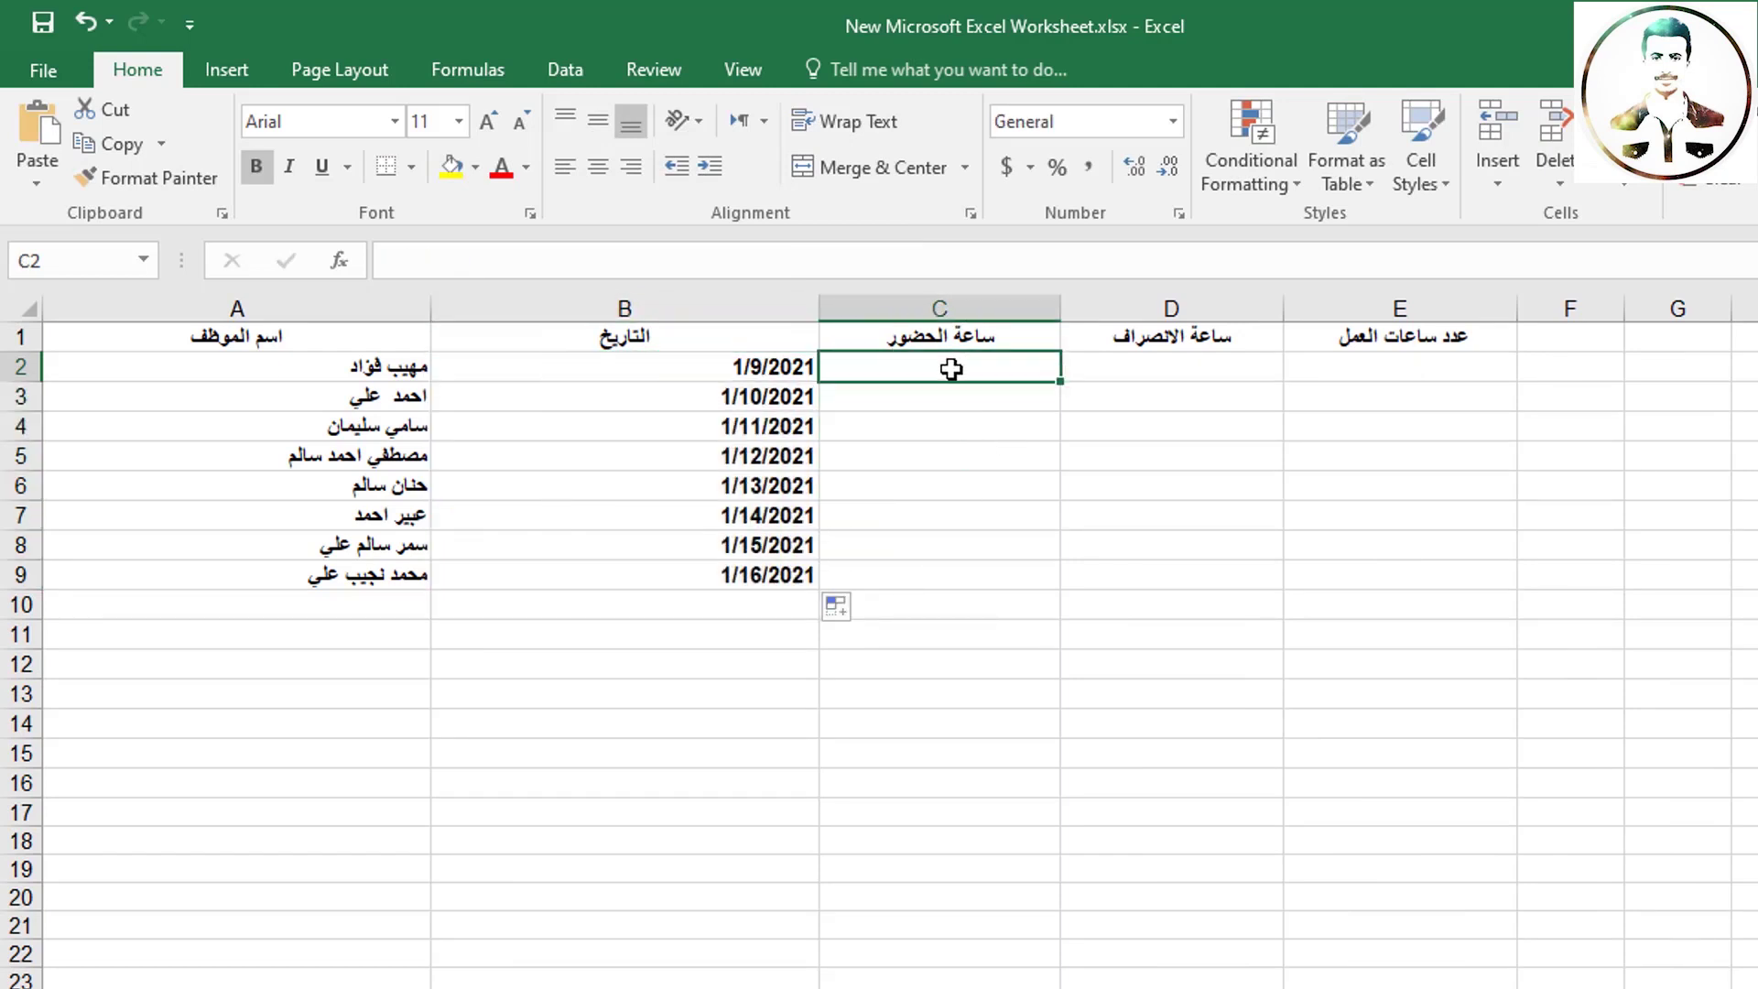
left_click(1180, 362)
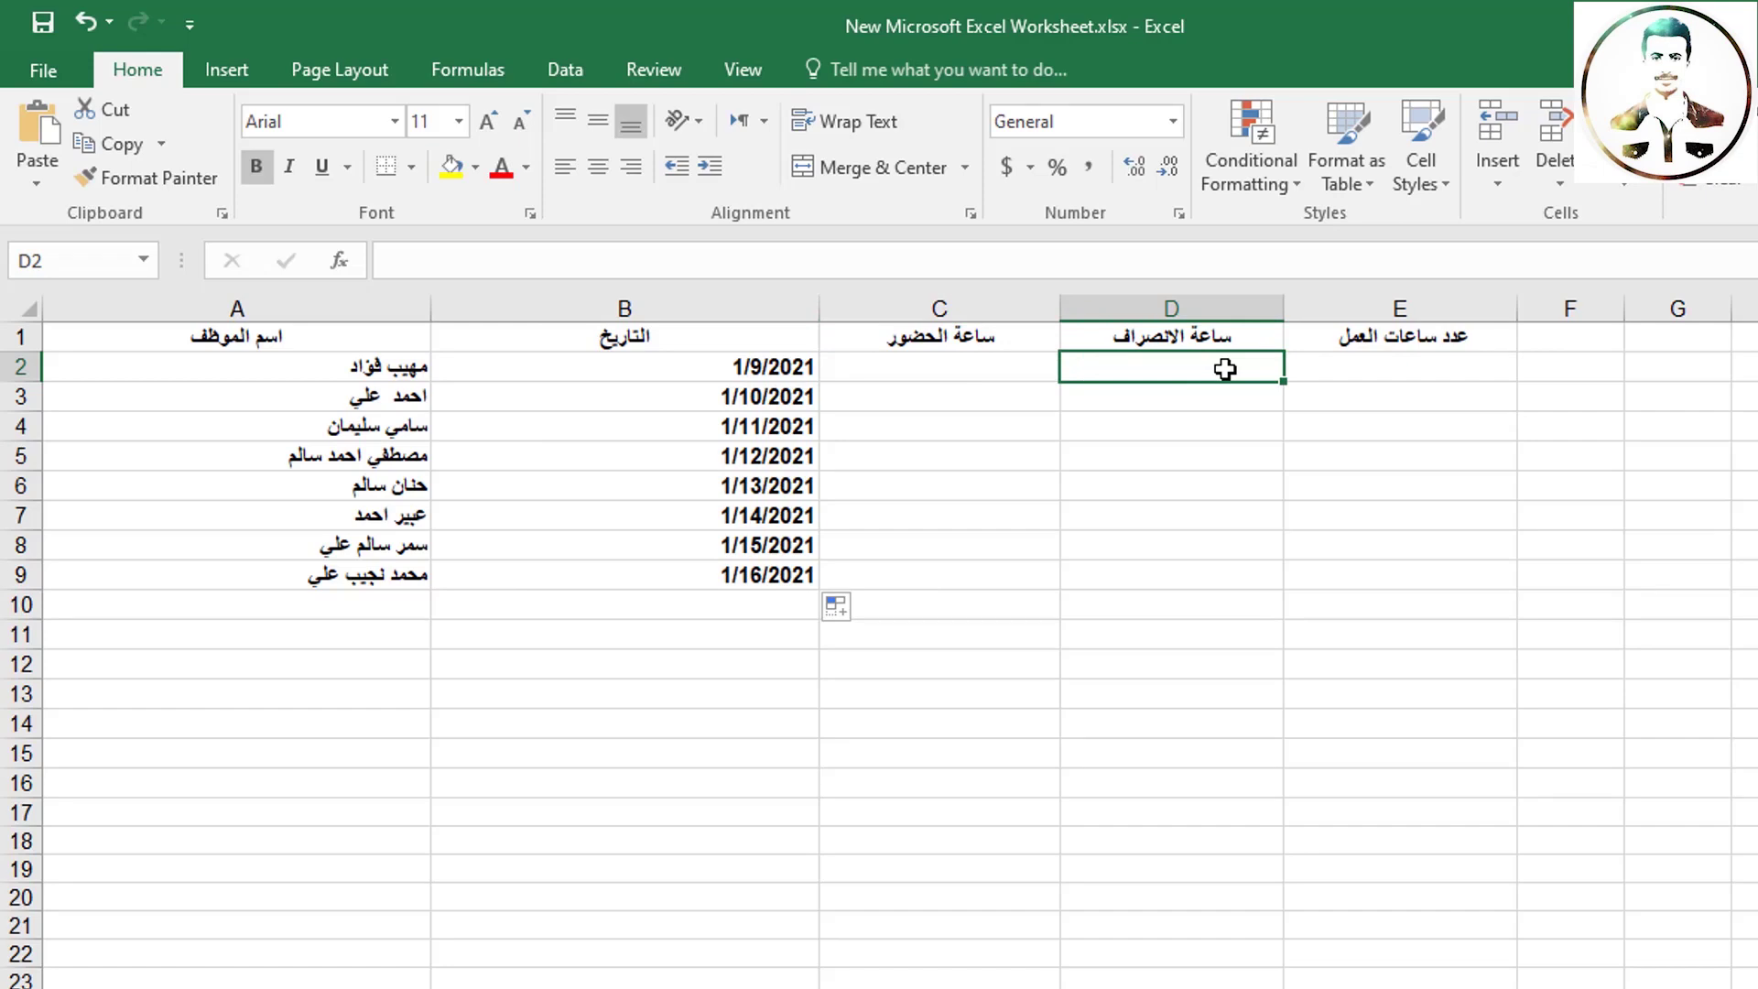
Apply the custom h:mm AM/PM format to the arrival and departure cells C2:D9
left_click_drag(1225, 369, 987, 572)
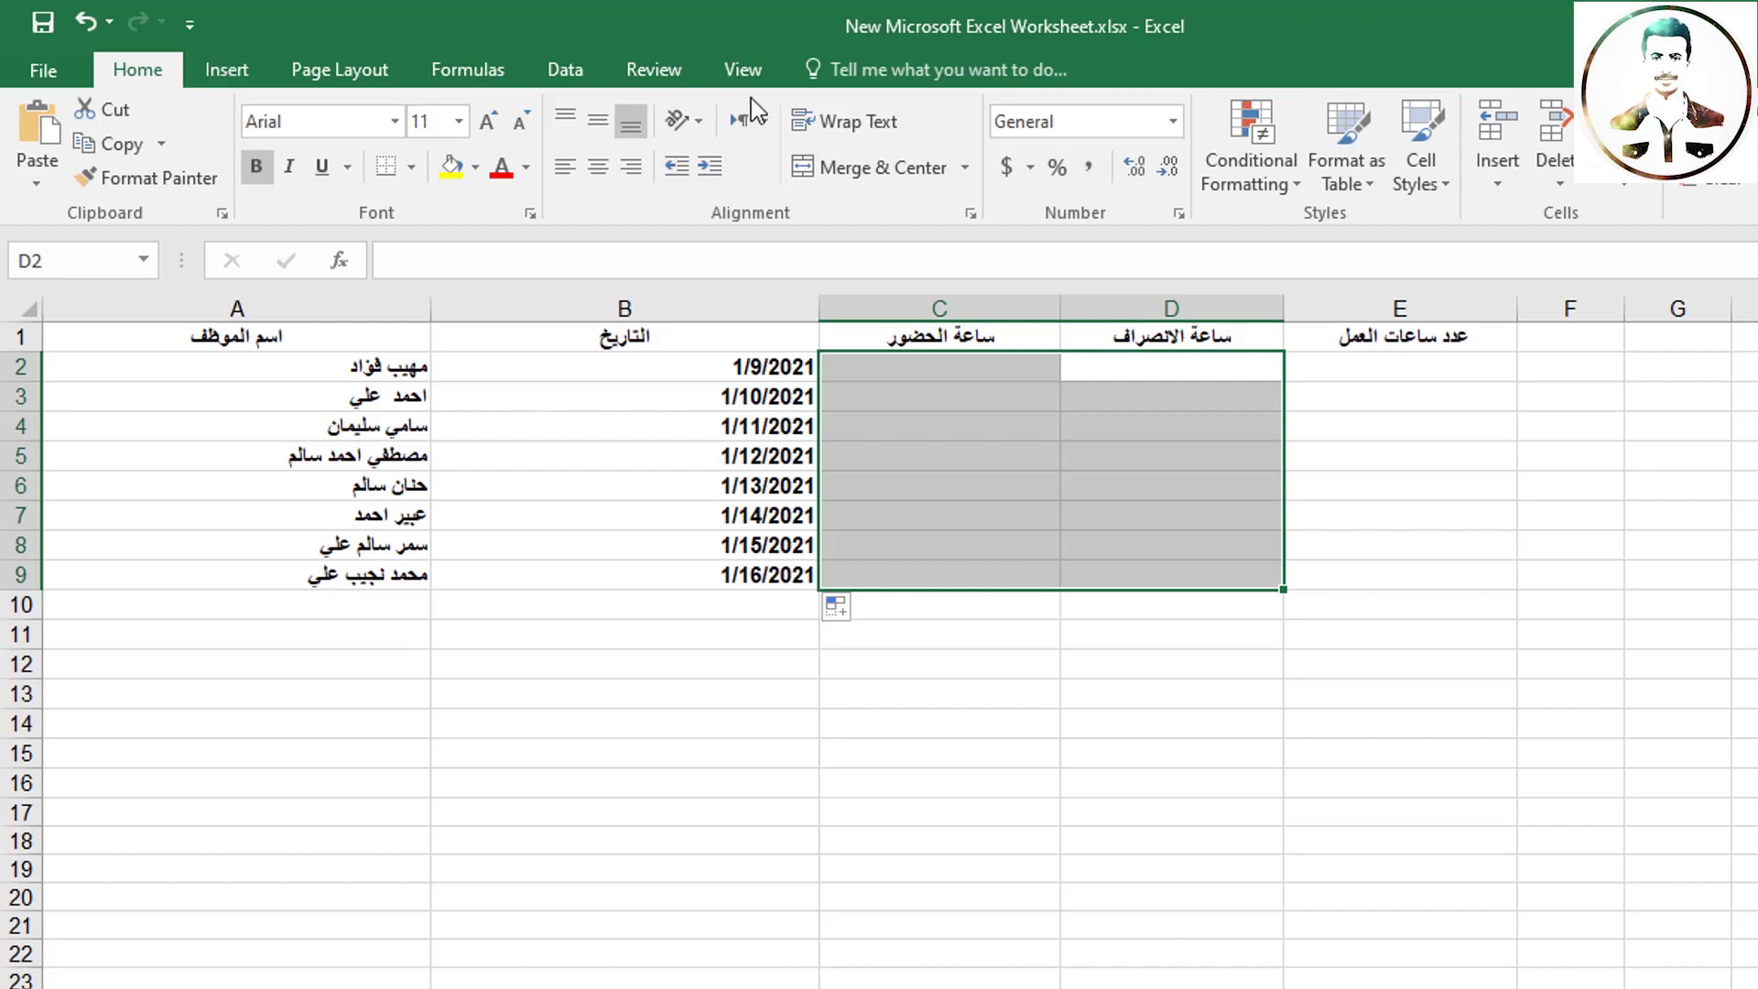
left_click(1173, 123)
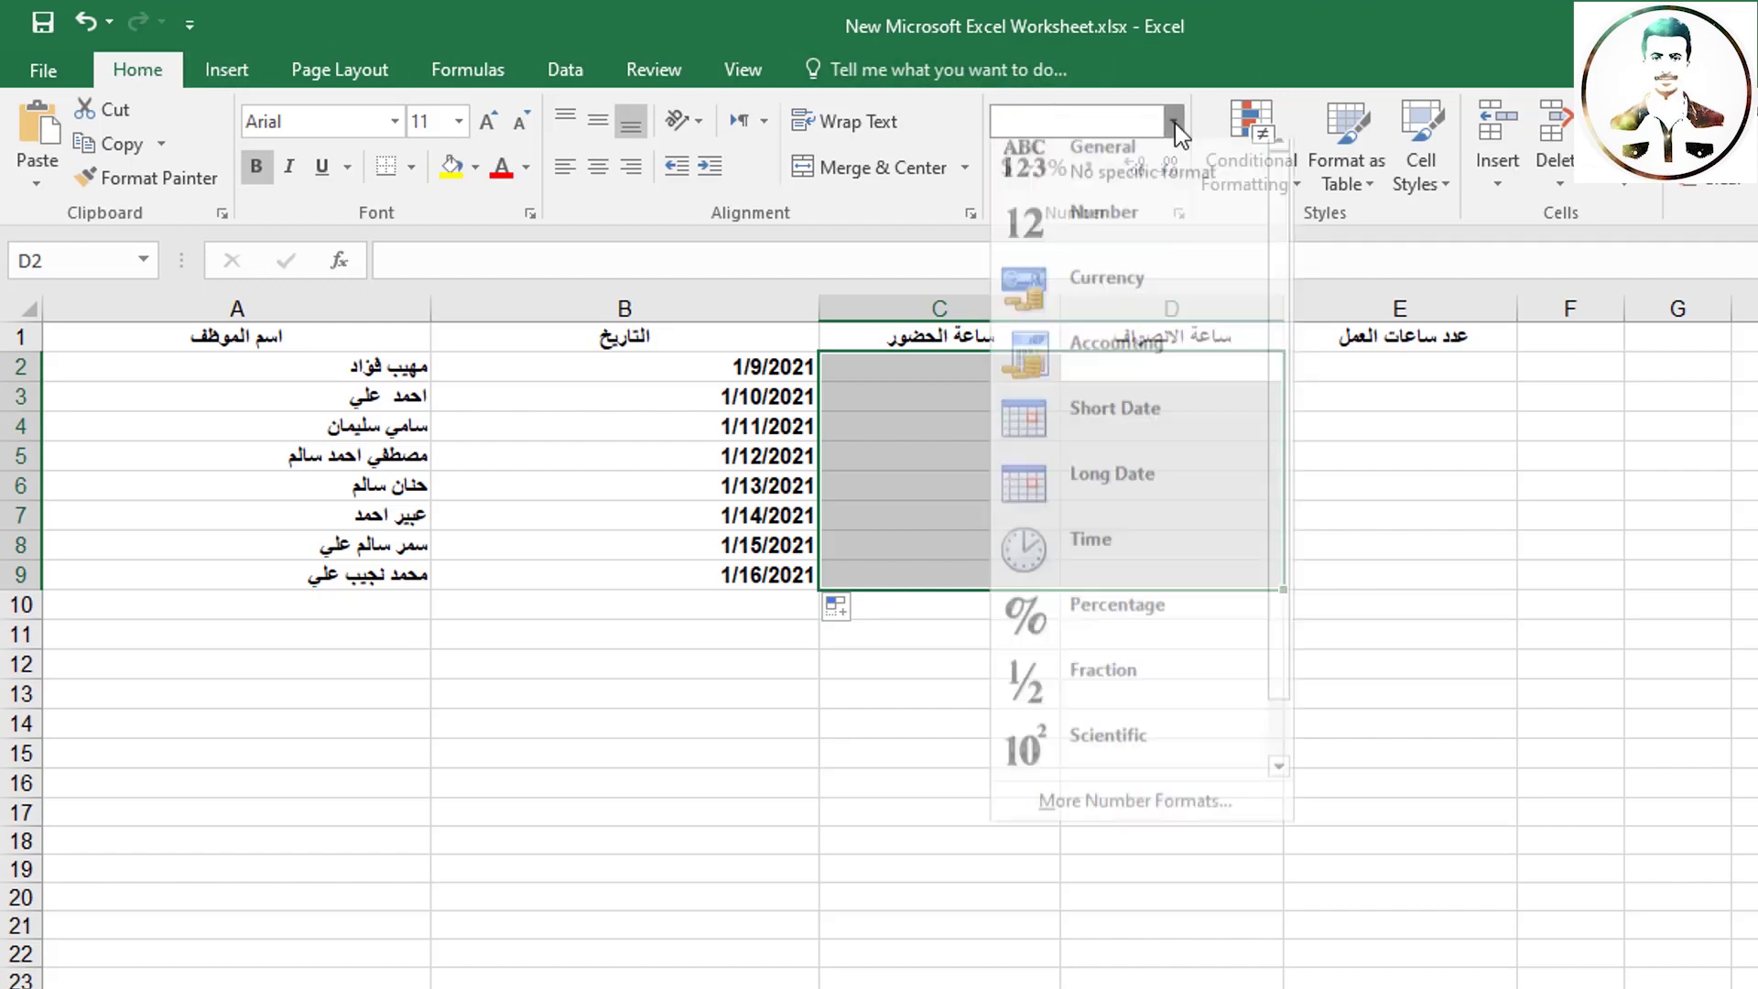
left_click(1080, 817)
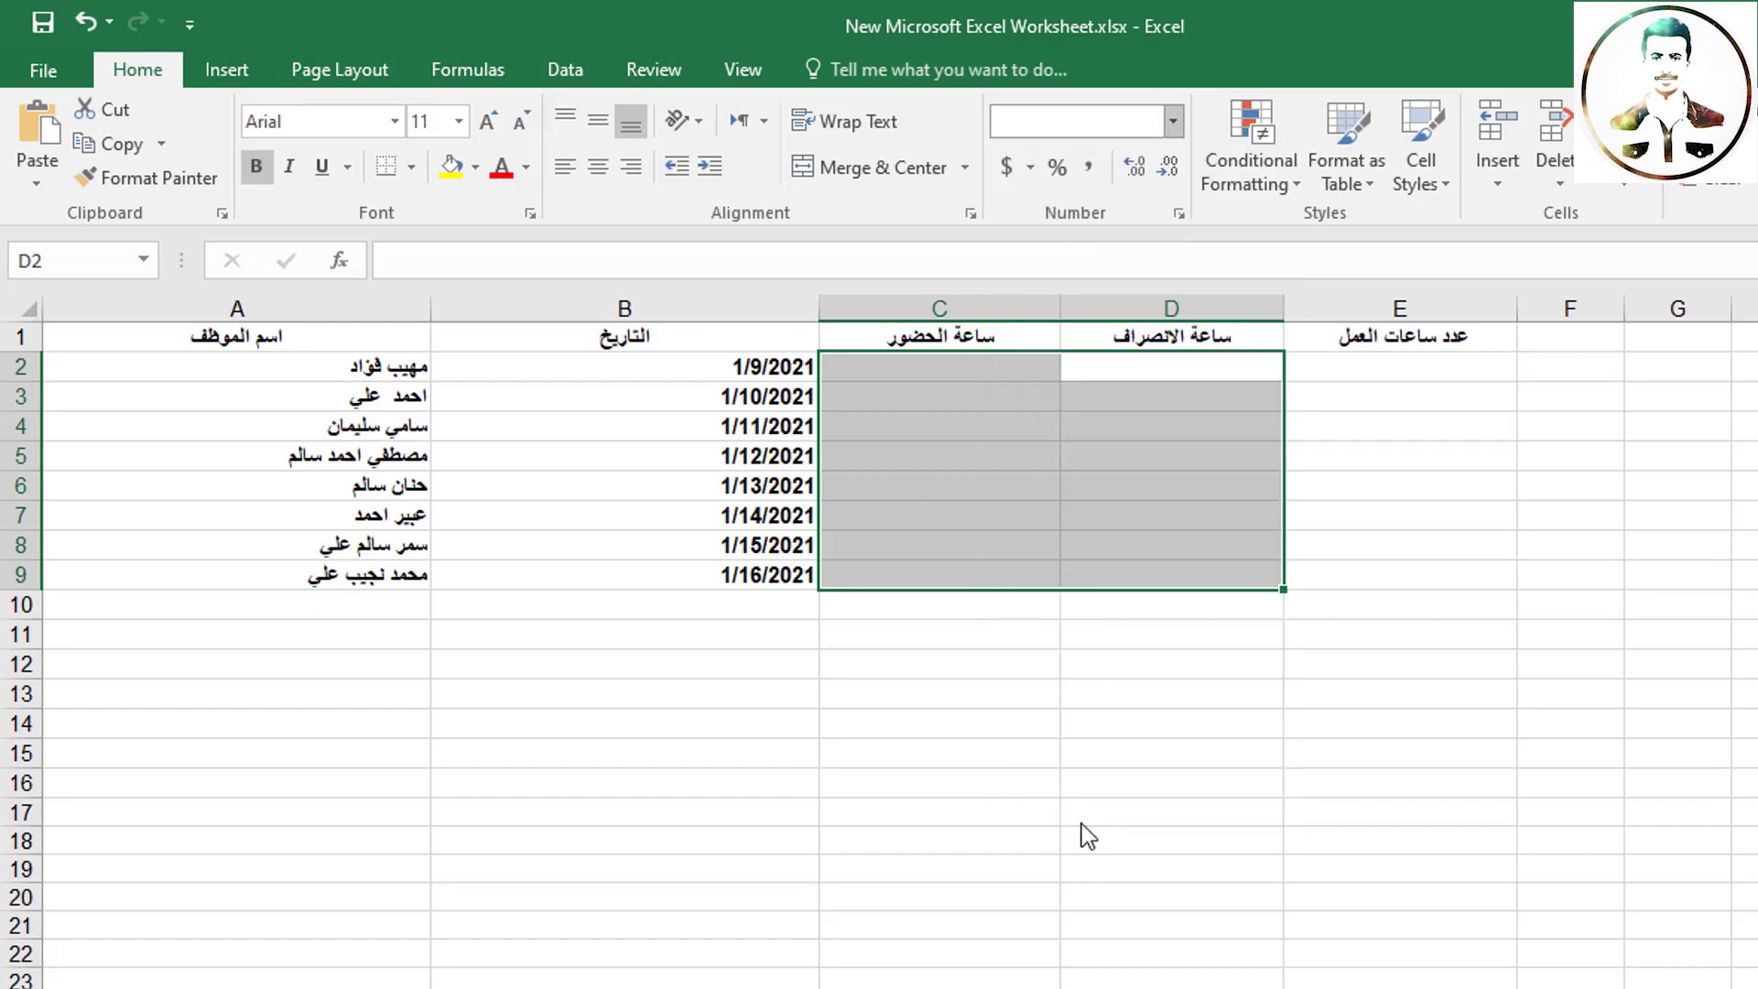
left_click(116, 651)
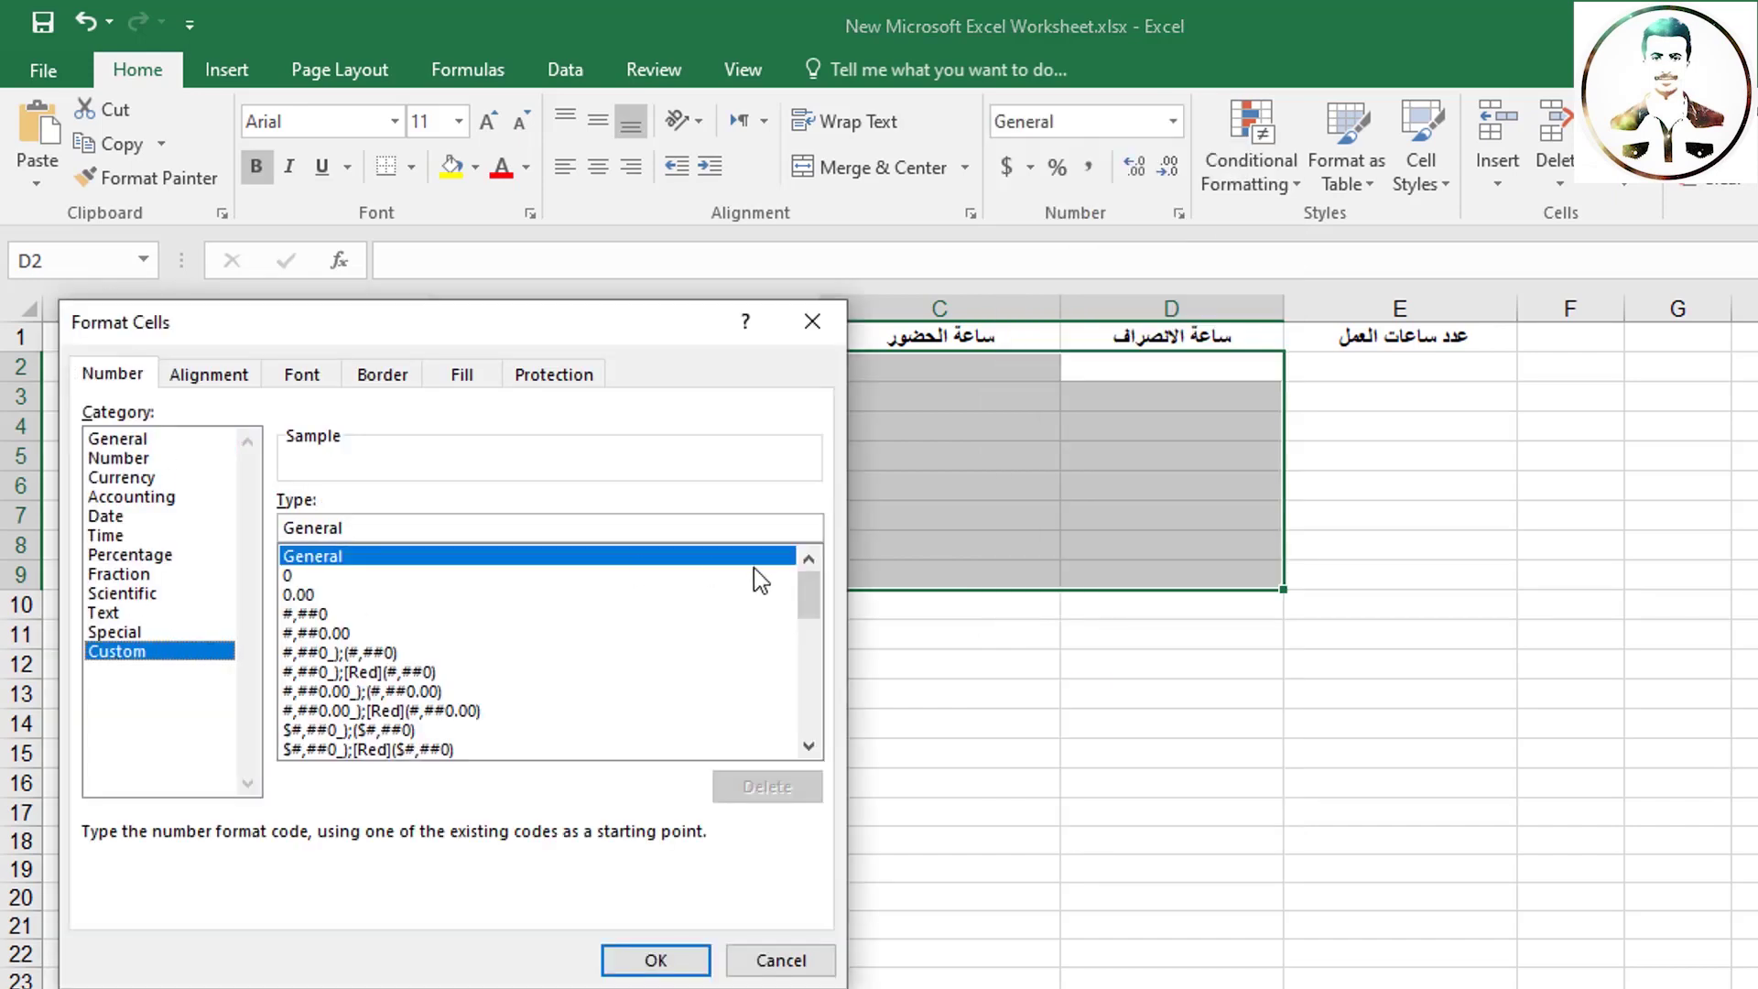
left_click_drag(808, 572, 799, 686)
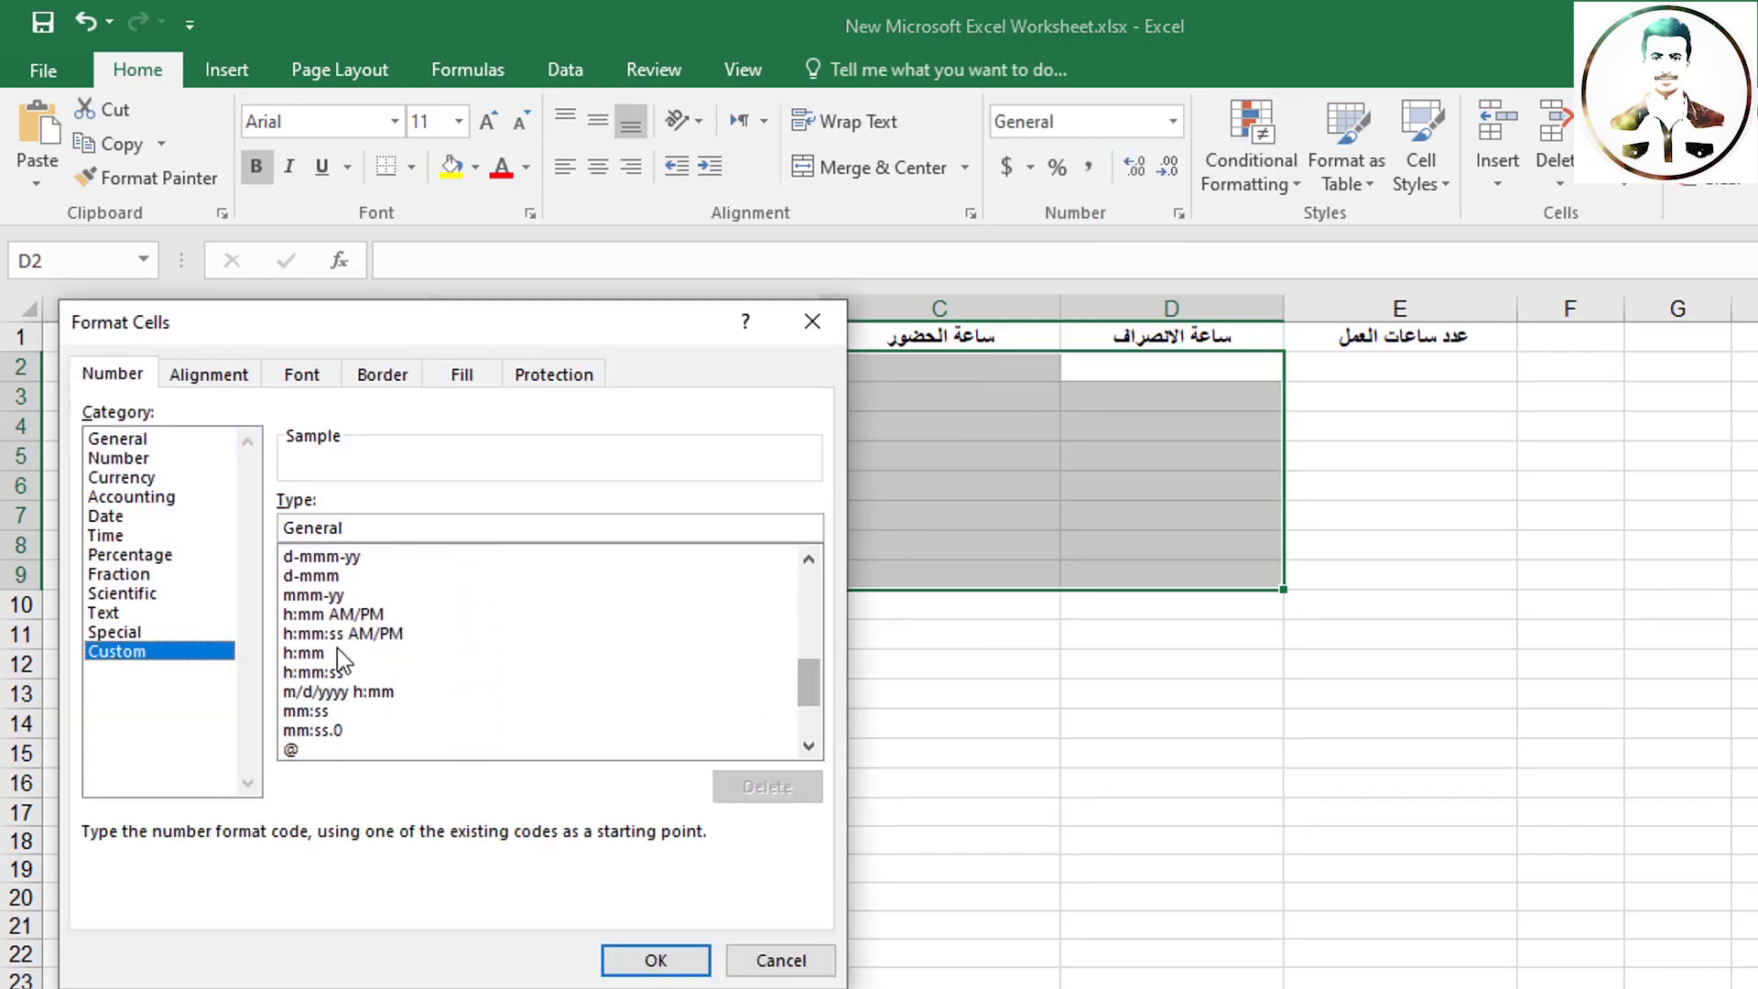
left_click(310, 616)
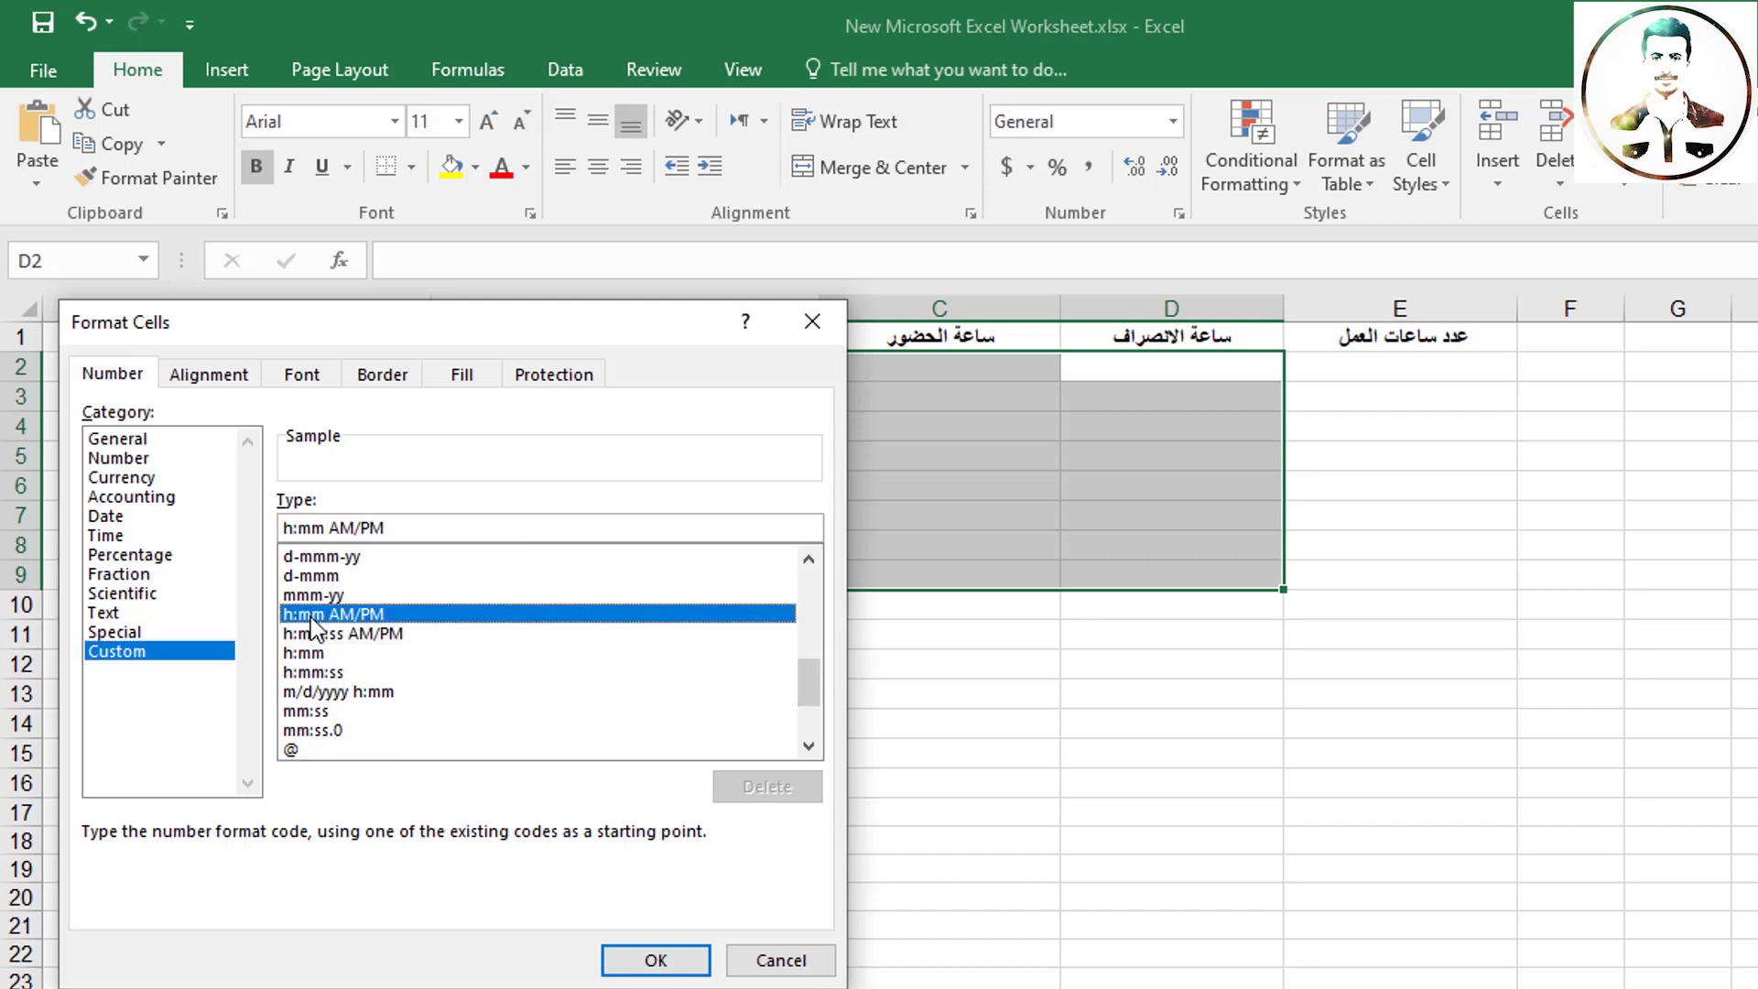
left_click(656, 959)
Enter arrival times 8:00, 7:00, 6:00 and 9:00 down the arrival column from C2
left_click(991, 364)
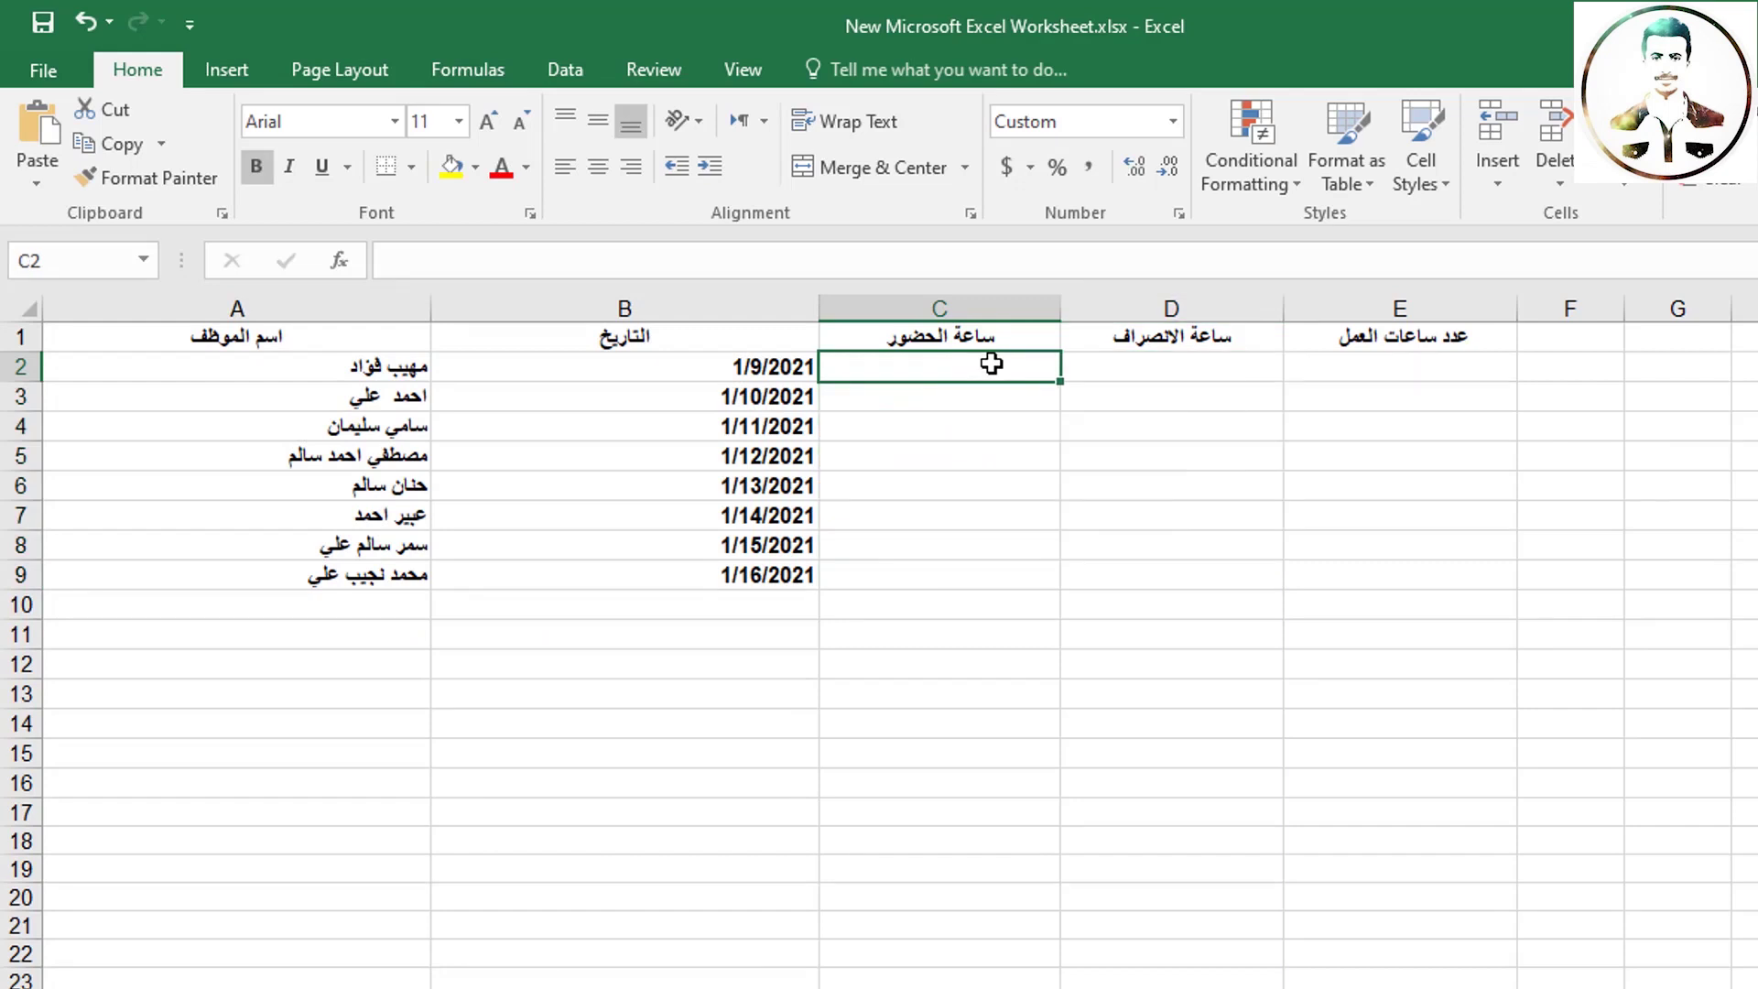
type("4")
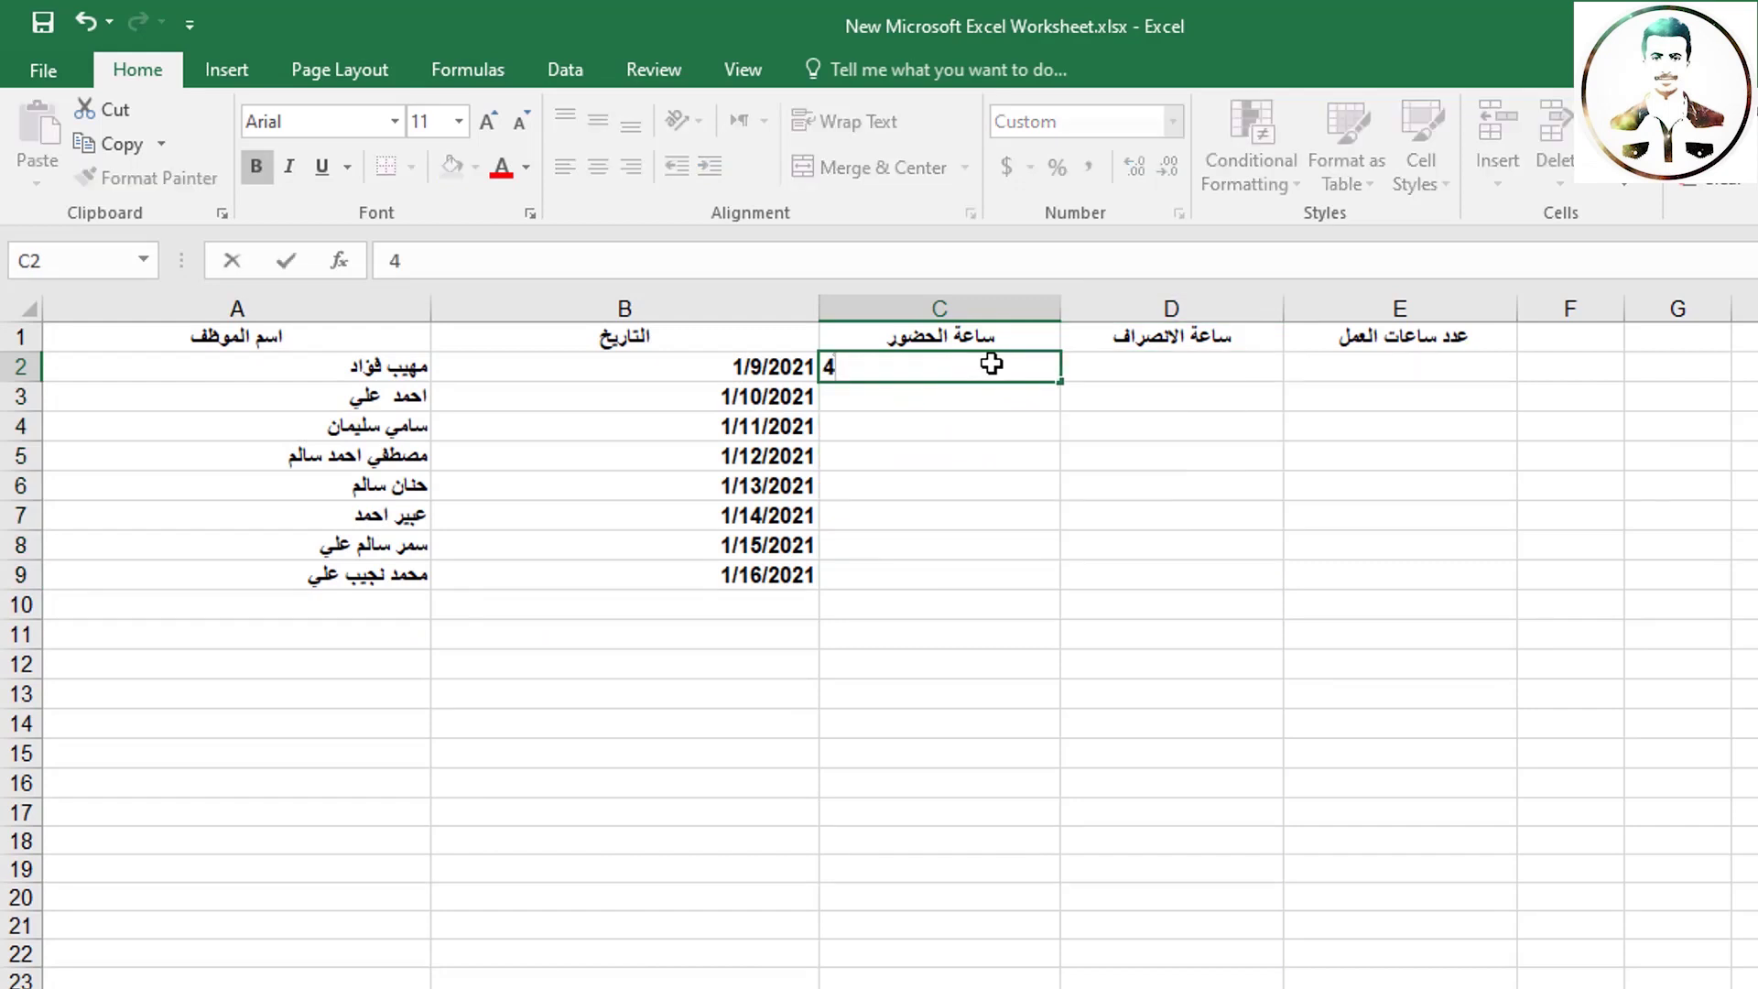
key("BackSpace")
type("8:")
type("00")
key("Return")
type("7")
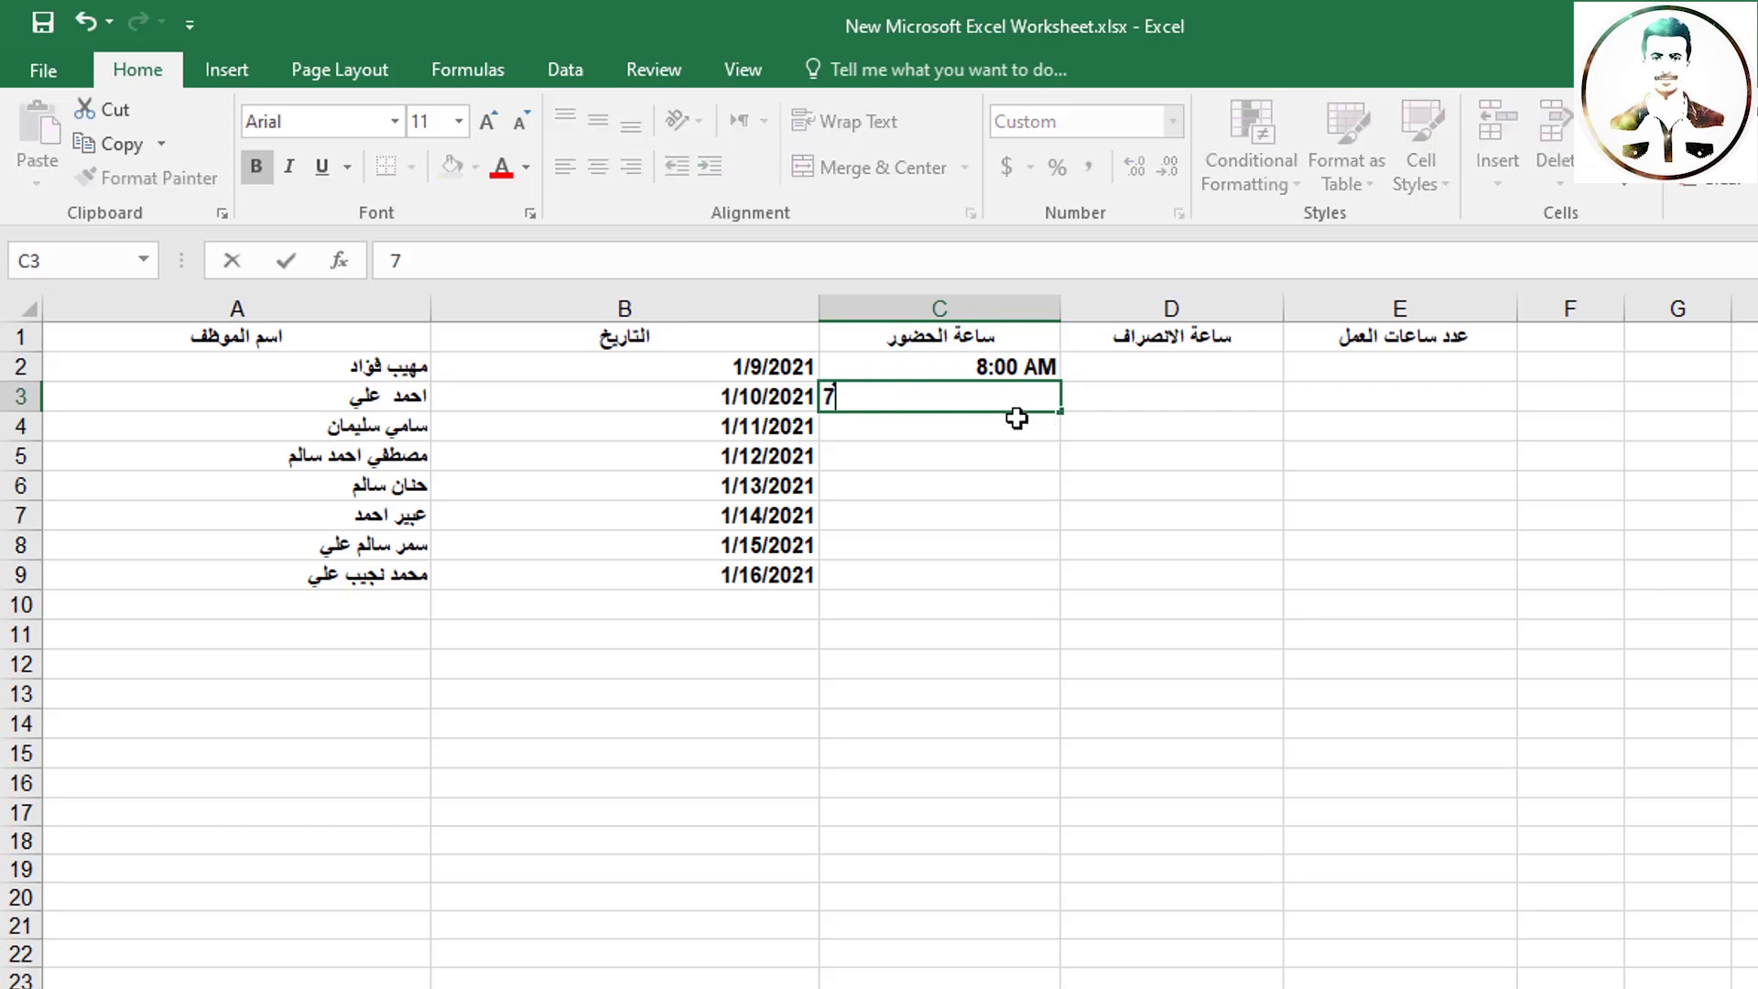
type(":00")
key("Return")
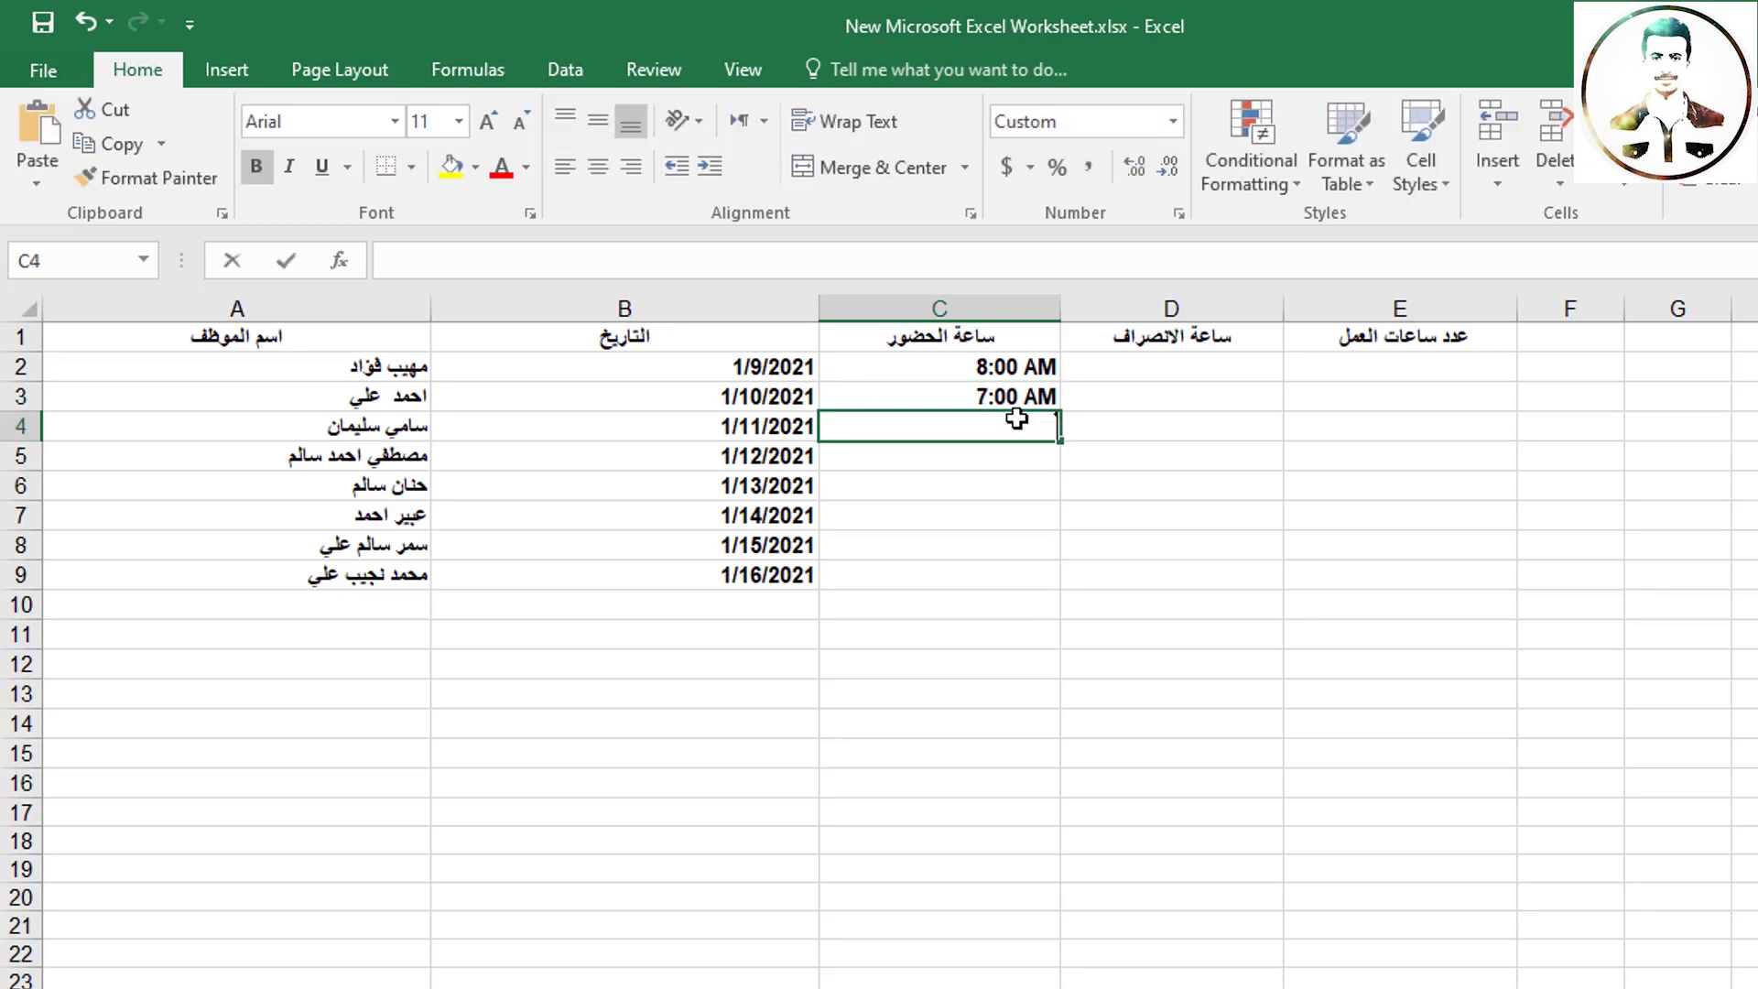
type("6:00")
key("Return")
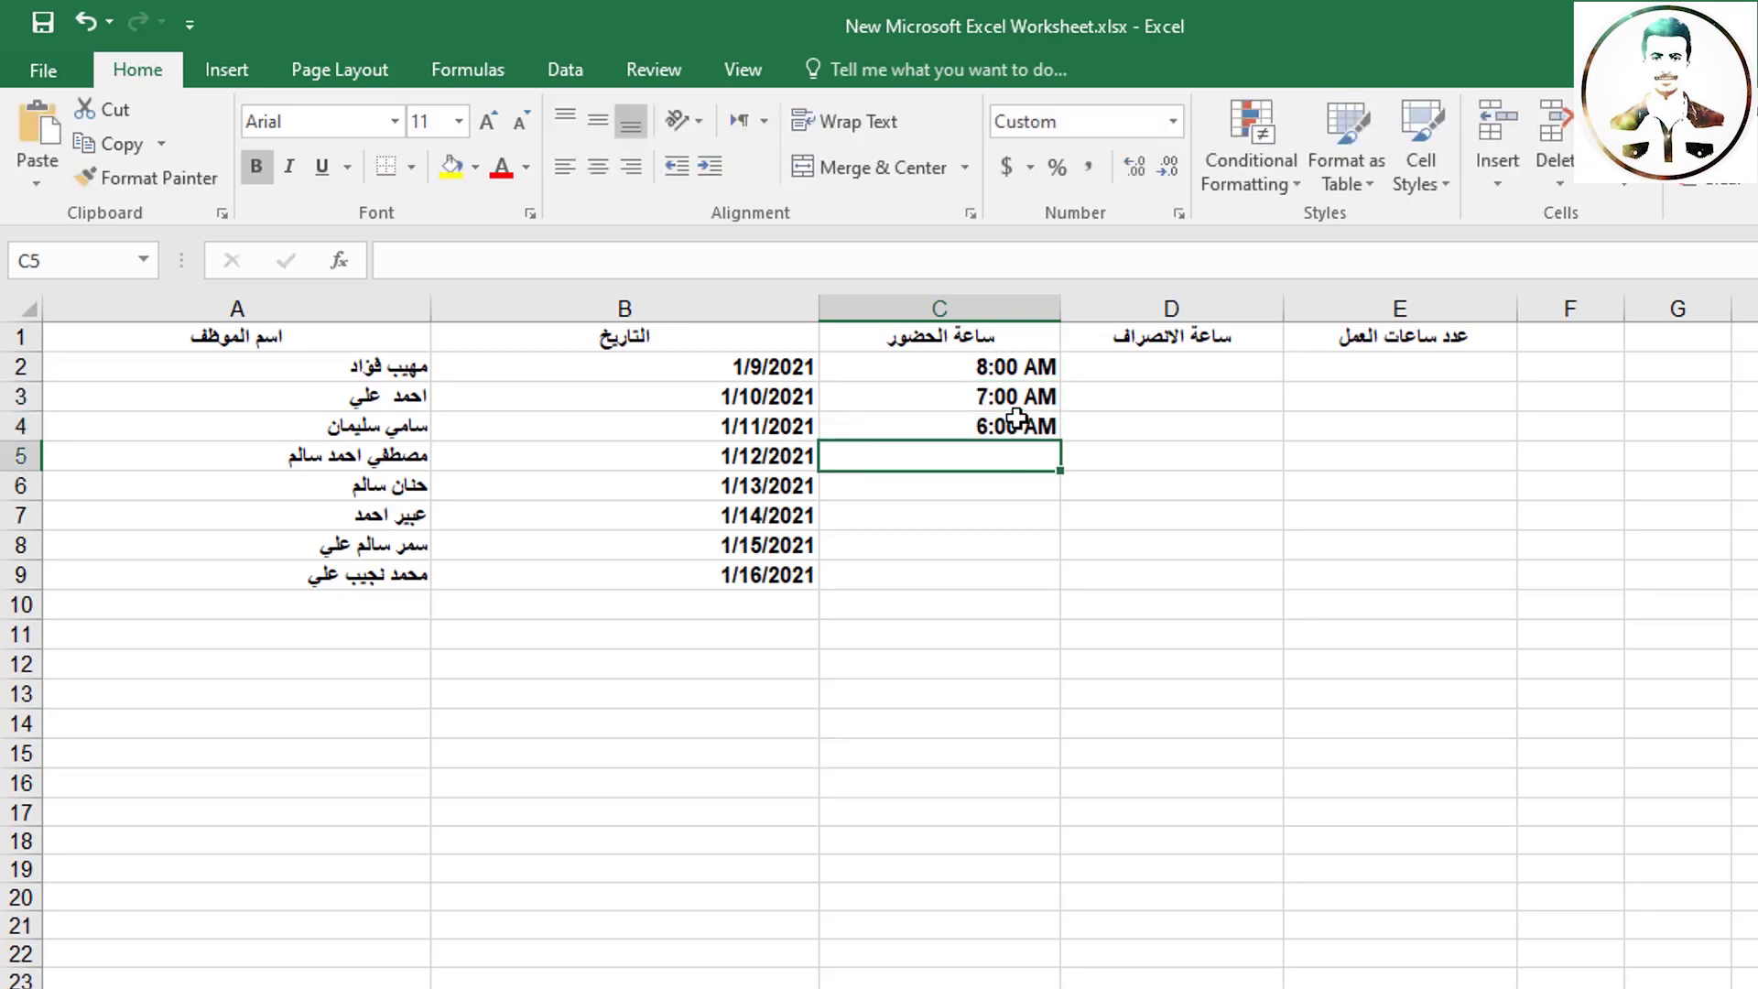
type("9:00")
key("Return")
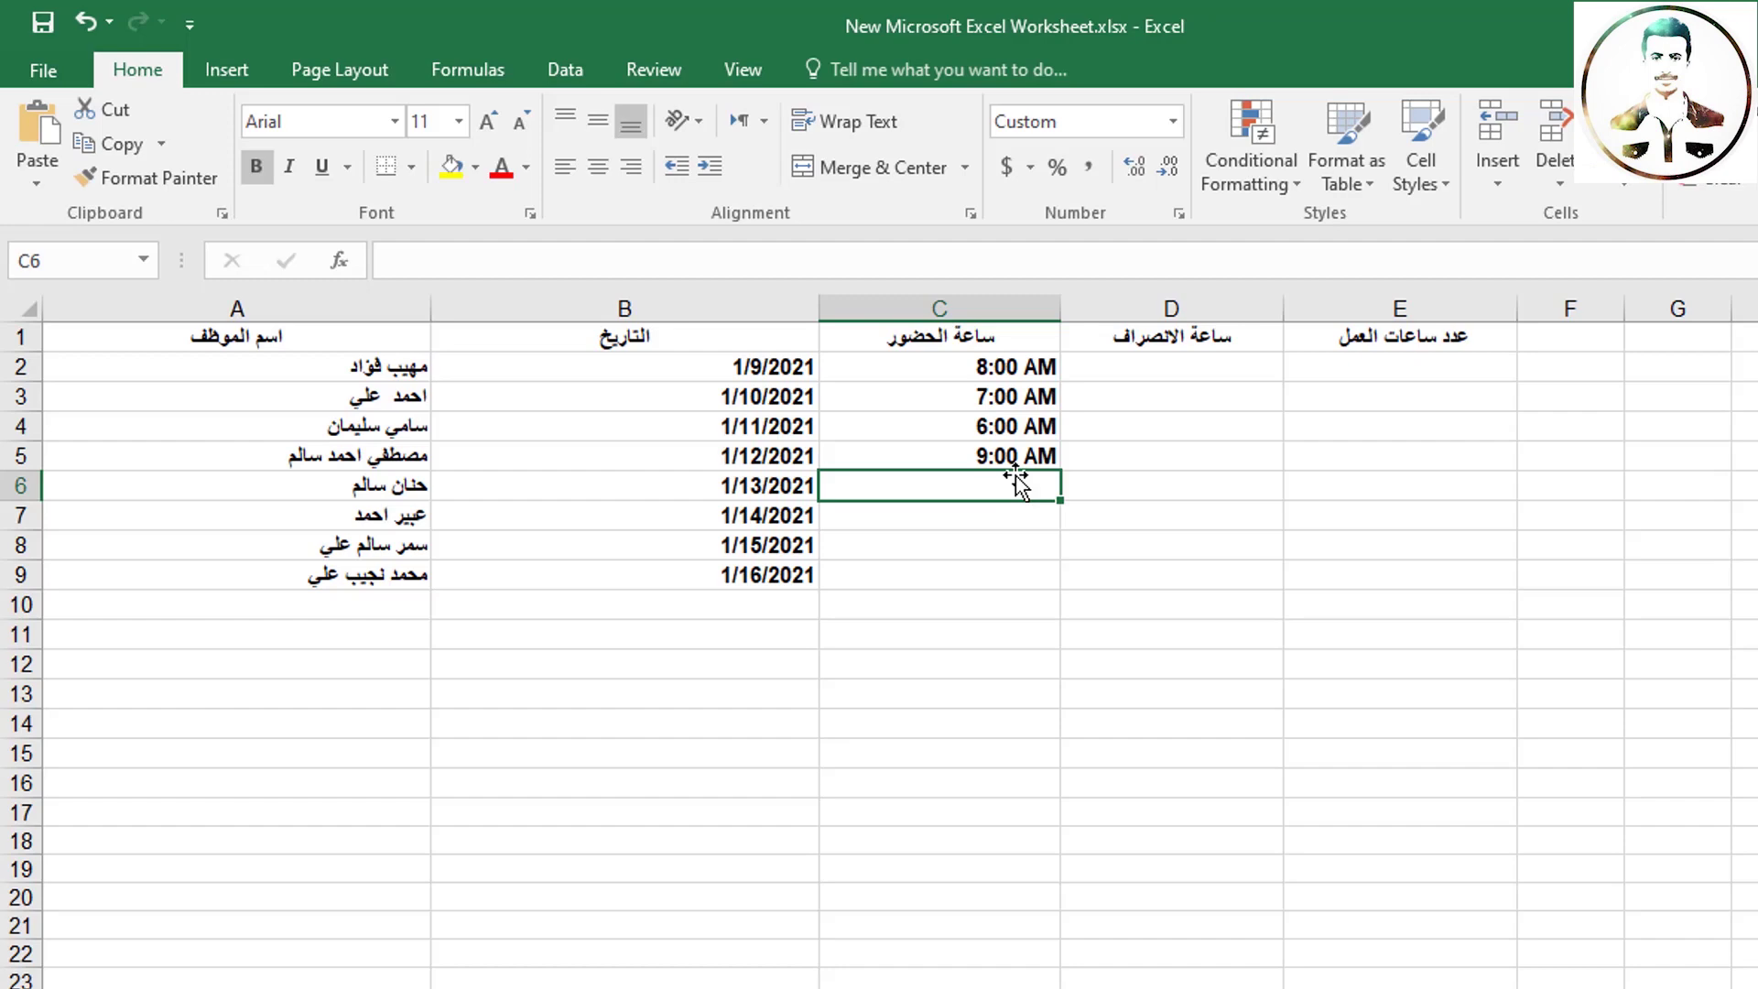
Enter 4:00 PM as the first employee's departure time in D2
left_click(1208, 359)
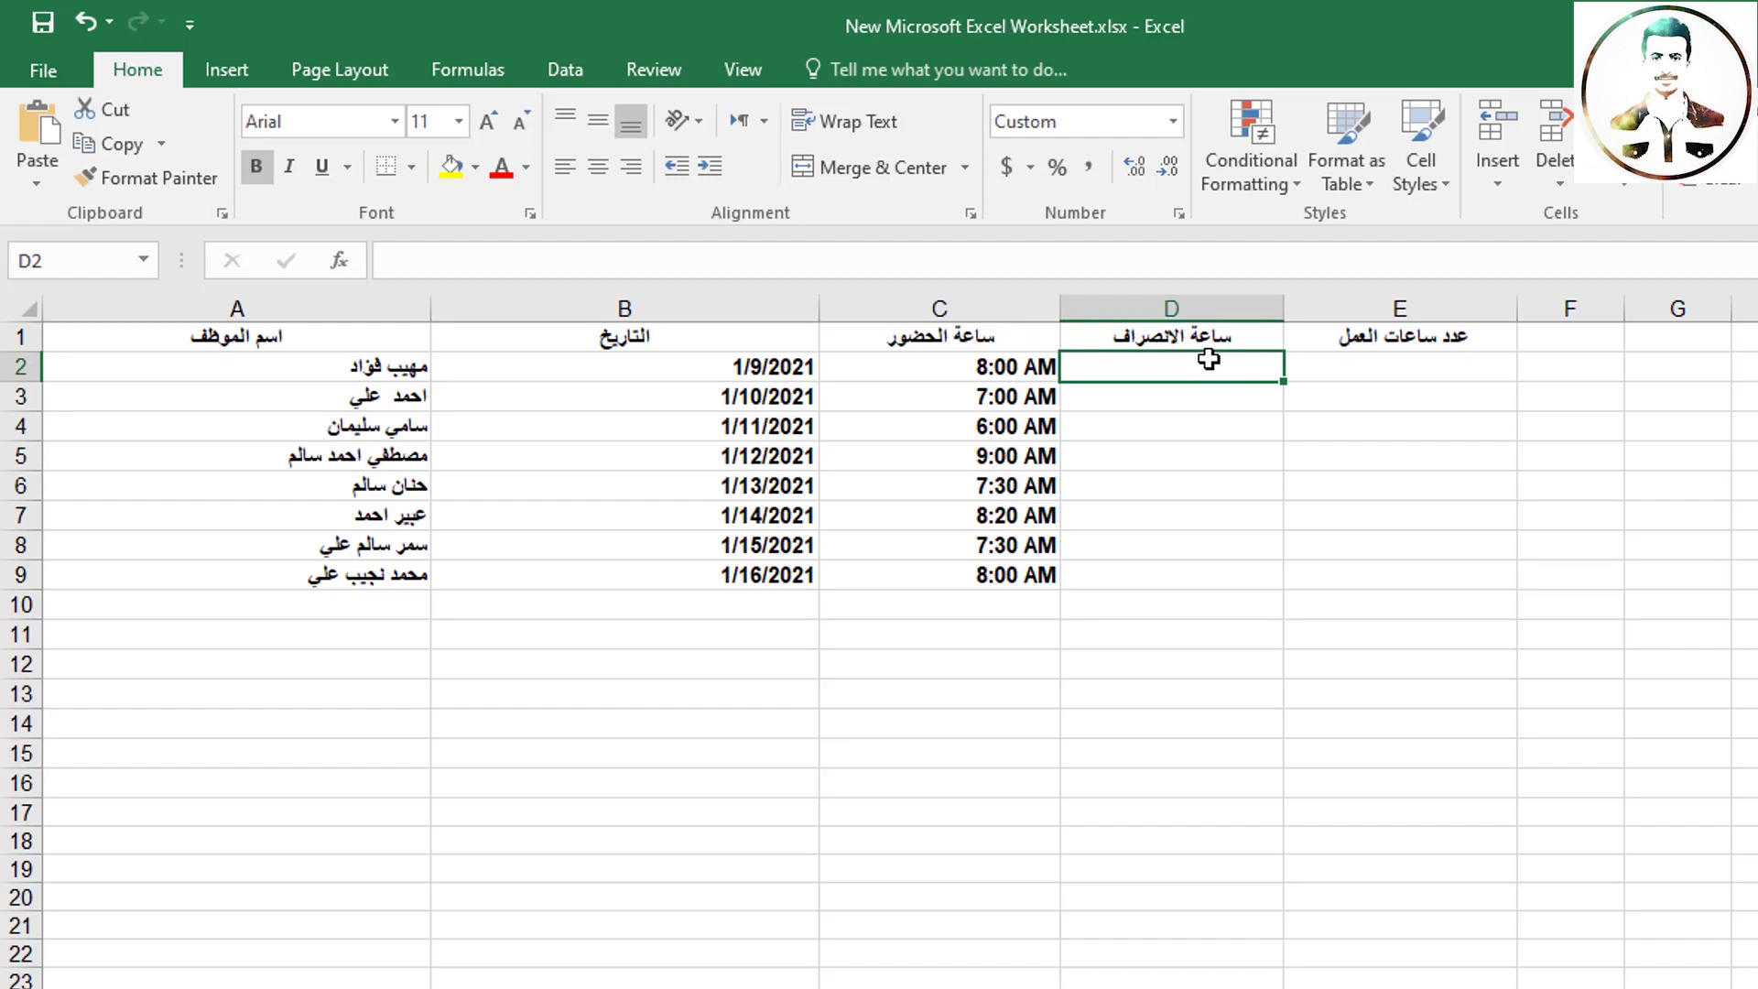
type("4:00")
key("Return")
double_click(1262, 366)
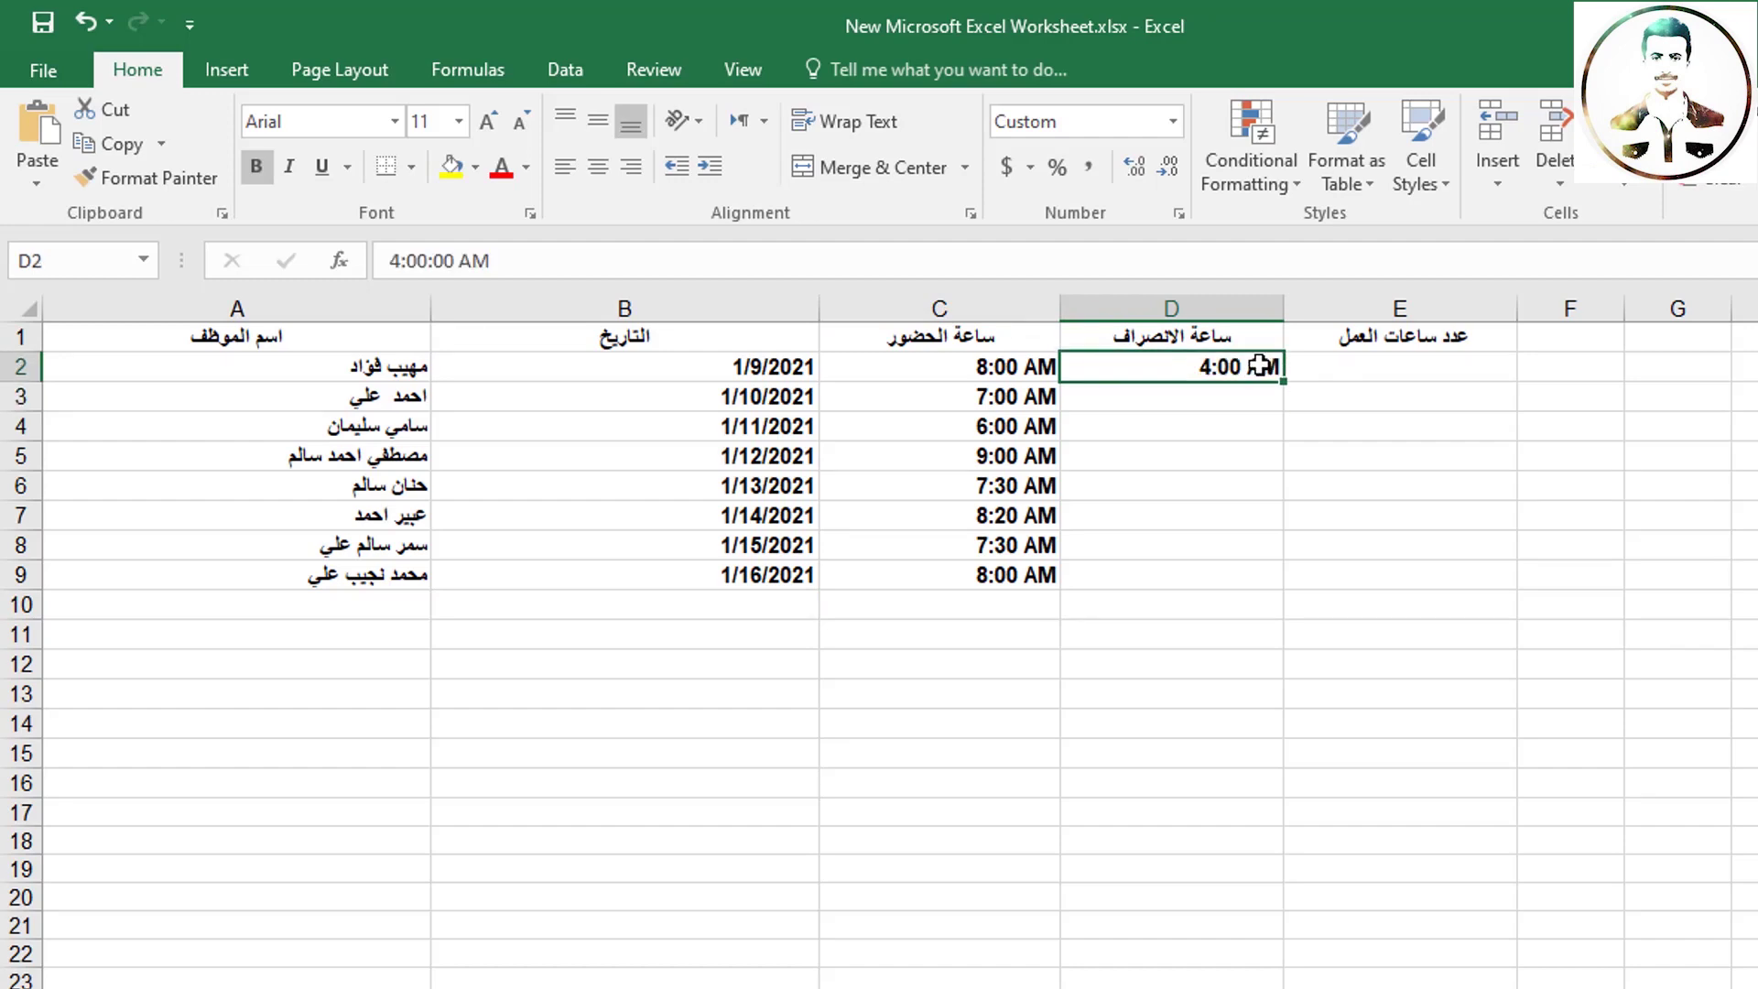
left_click_drag(1262, 366, 1265, 569)
type("P")
key("ctrl+Return")
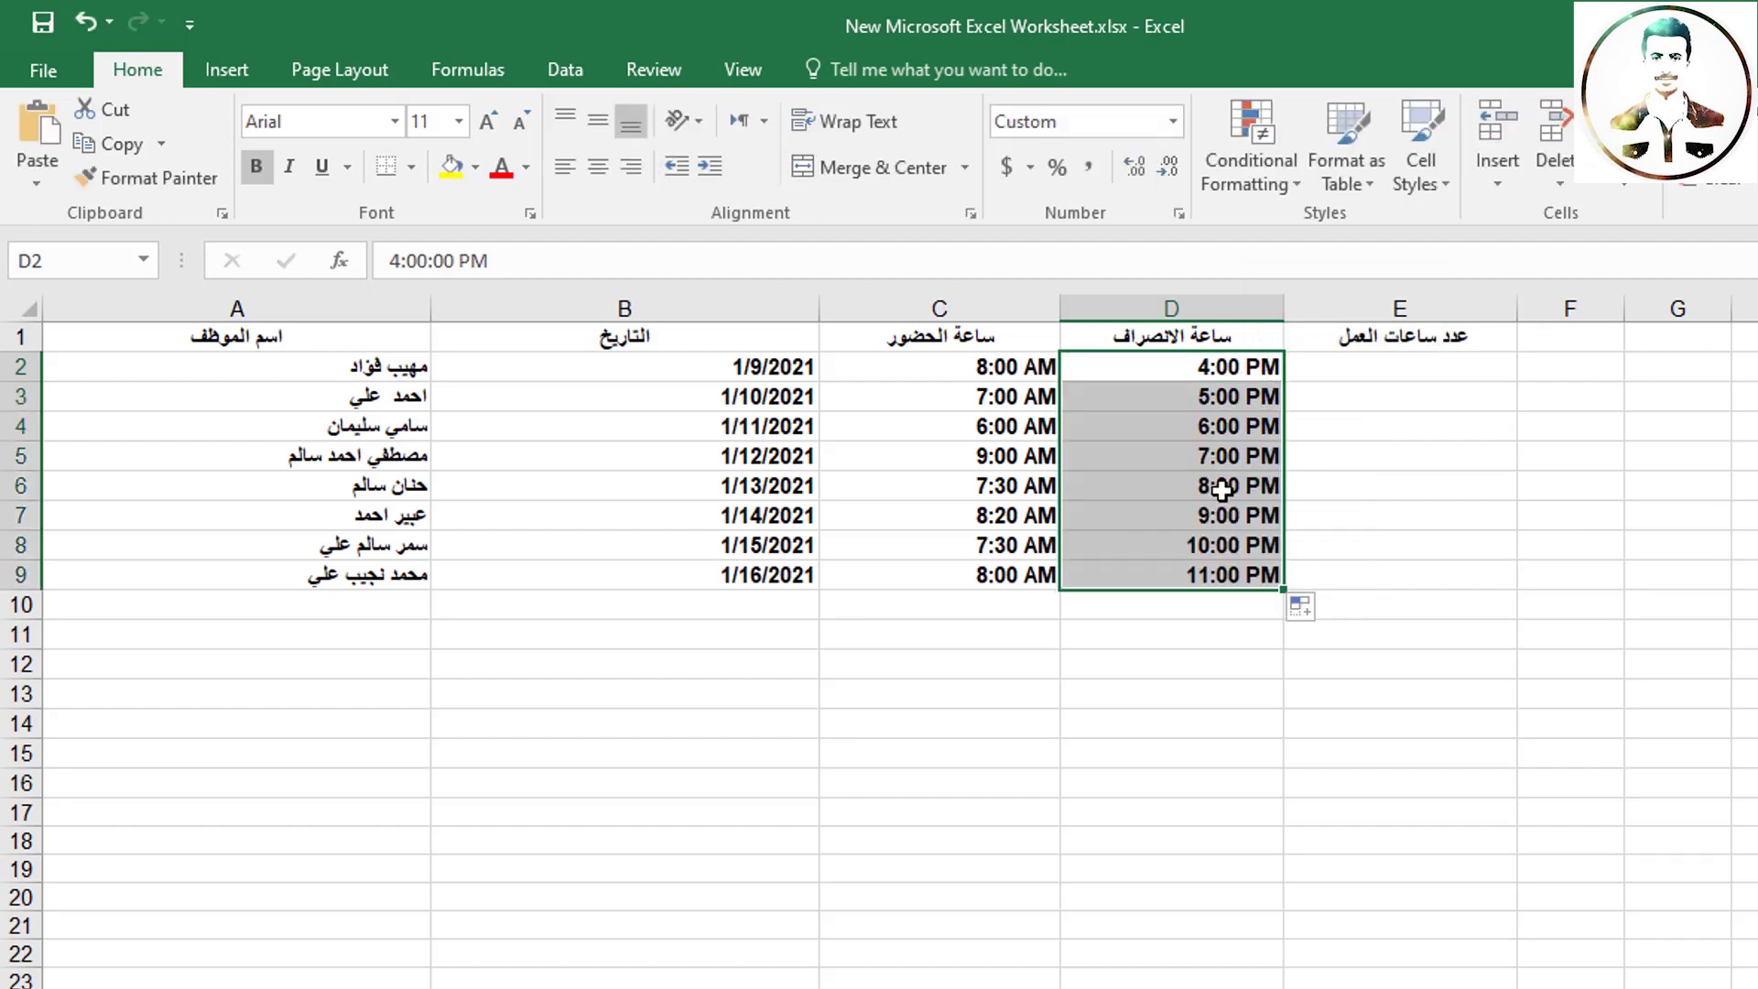
Change the departure hours in D3–D7 to values such as 3:00, 4:00 and 3:30 PM
left_click(1203, 395)
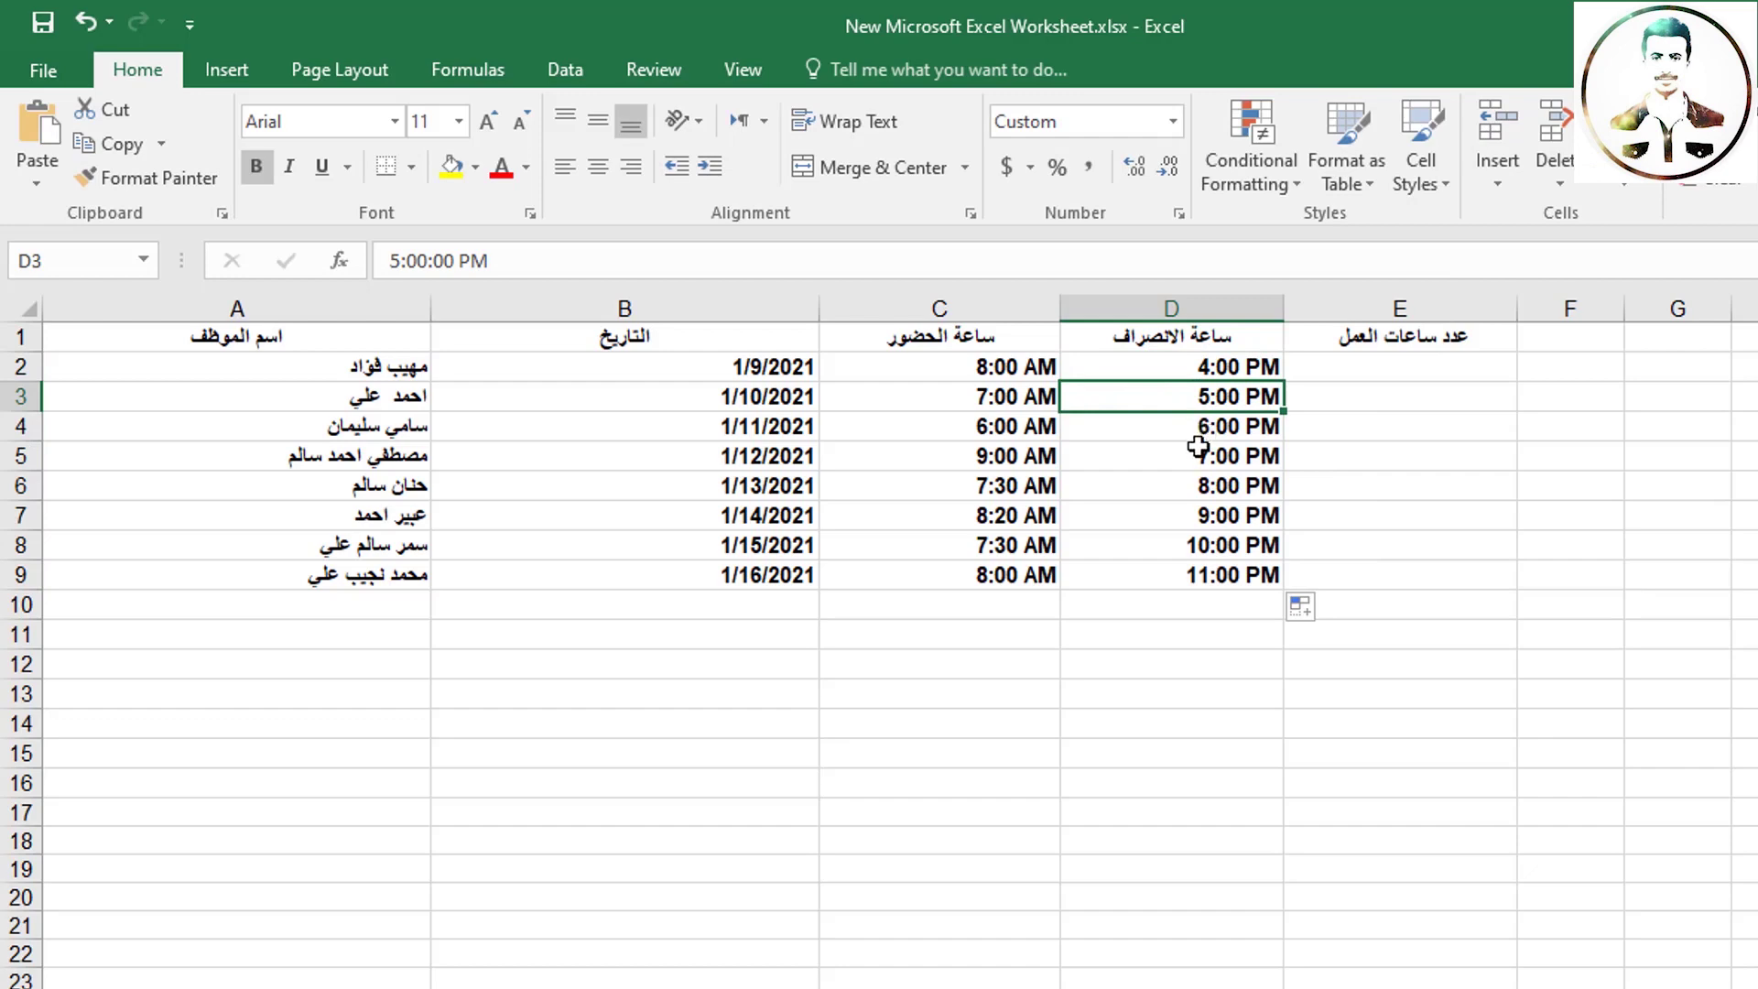
double_click(1201, 428)
left_click_drag(1183, 426, 1170, 395)
type("3:00")
double_click(1180, 395)
double_click(1181, 487)
mouse_move(1183, 486)
left_mouse_down()
mouse_move(1208, 515)
mouse_move(1159, 545)
mouse_move(1158, 577)
mouse_move(1192, 575)
left_mouse_up()
type("4")
double_click(1181, 515)
type("3:3")
Set D8 to 4:00 PM and the last employee's departure in D9 to 2:30 PM
left_click(1205, 545)
double_click(1204, 545)
type("4")
left_click(1208, 575)
double_click(1208, 575)
type("2:3")
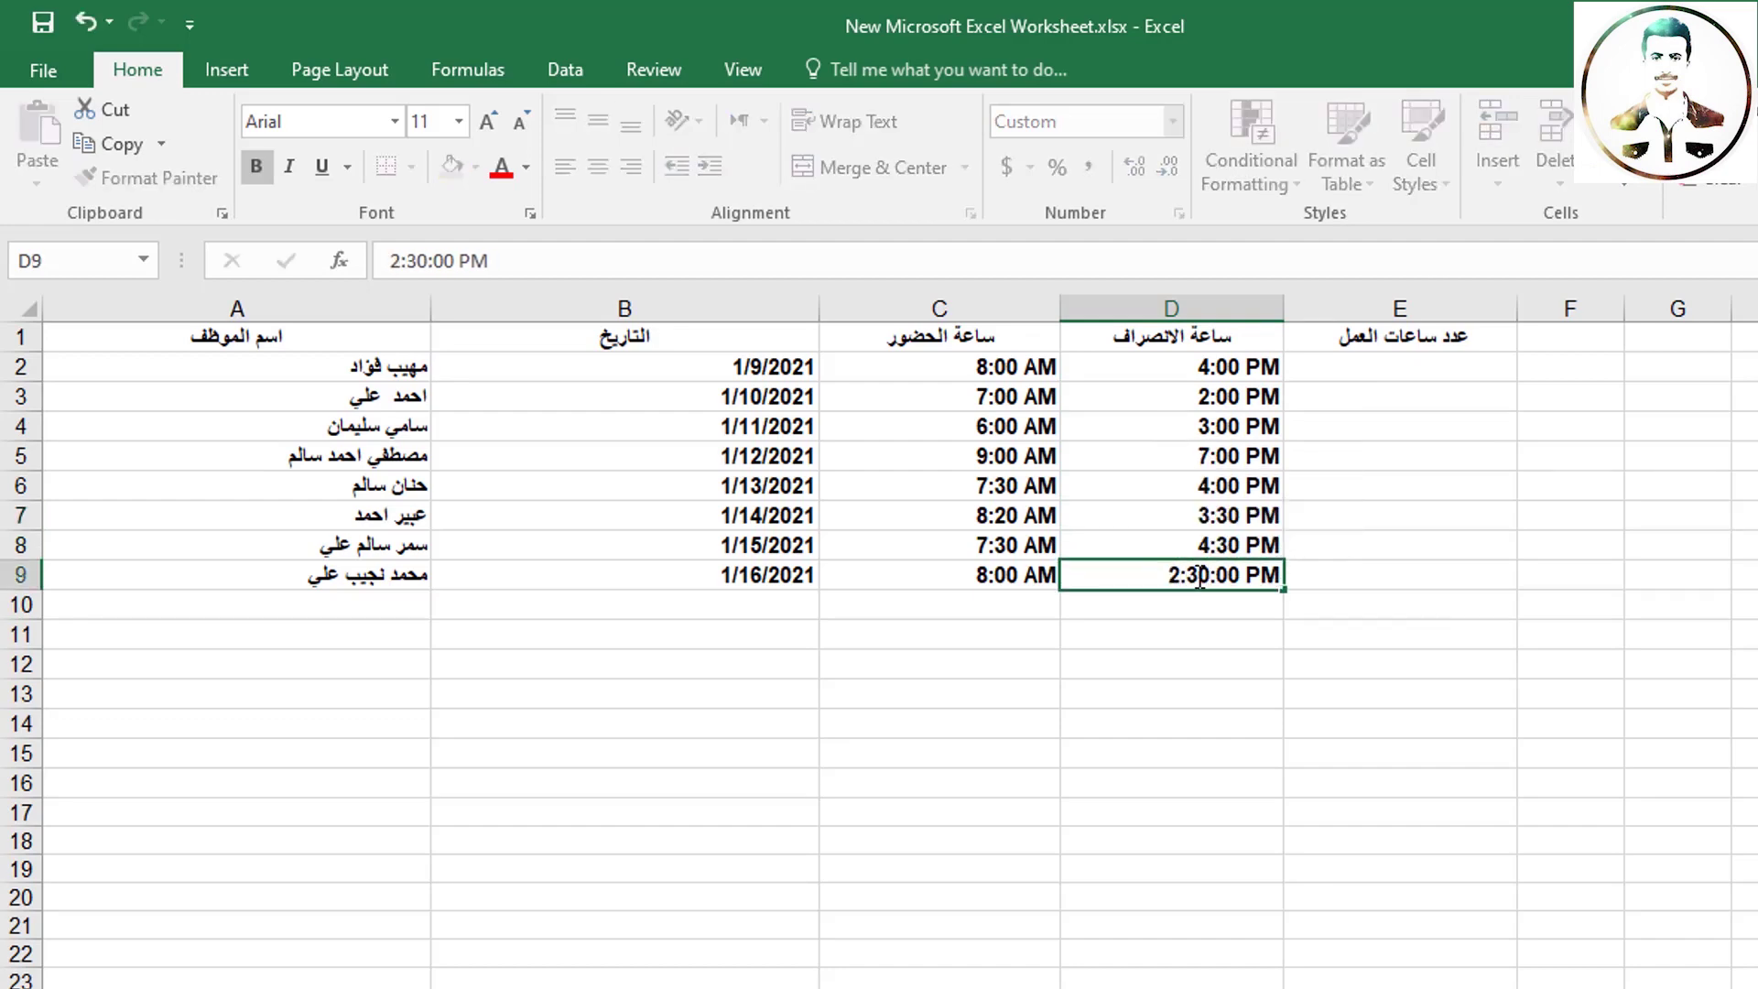
key("Return")
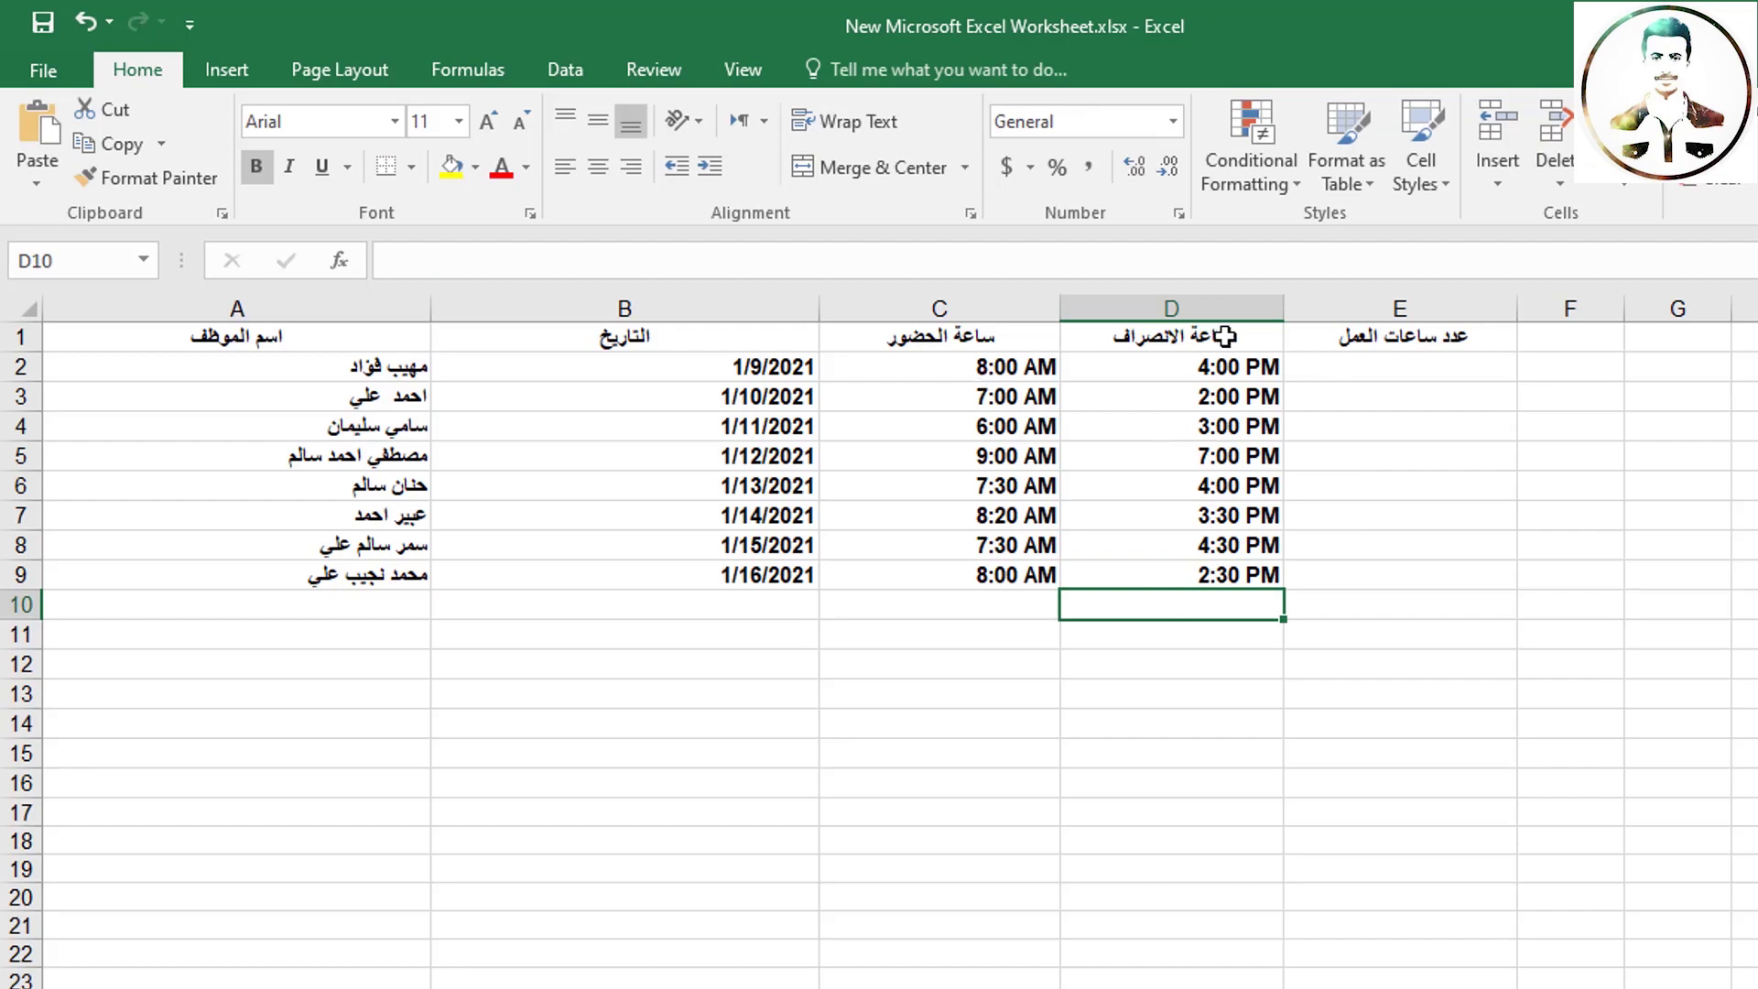
left_click(1467, 368)
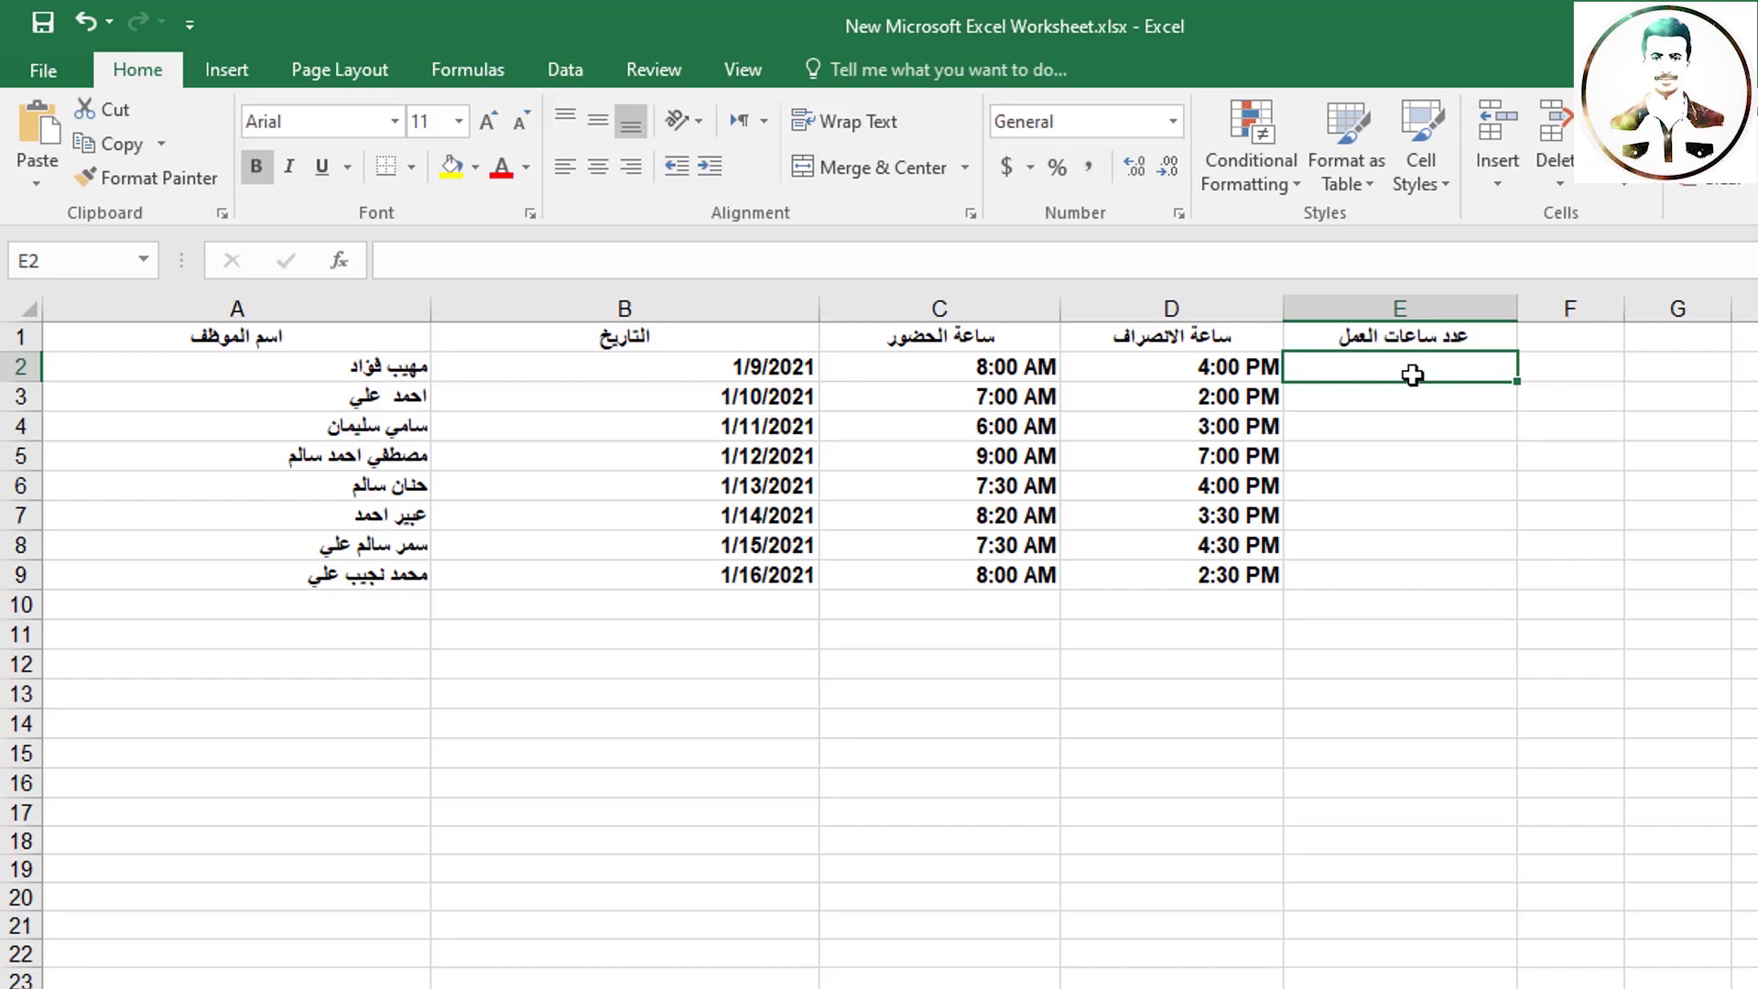
Enter =D2-C2 in E2 and copy it down through E9
type("=")
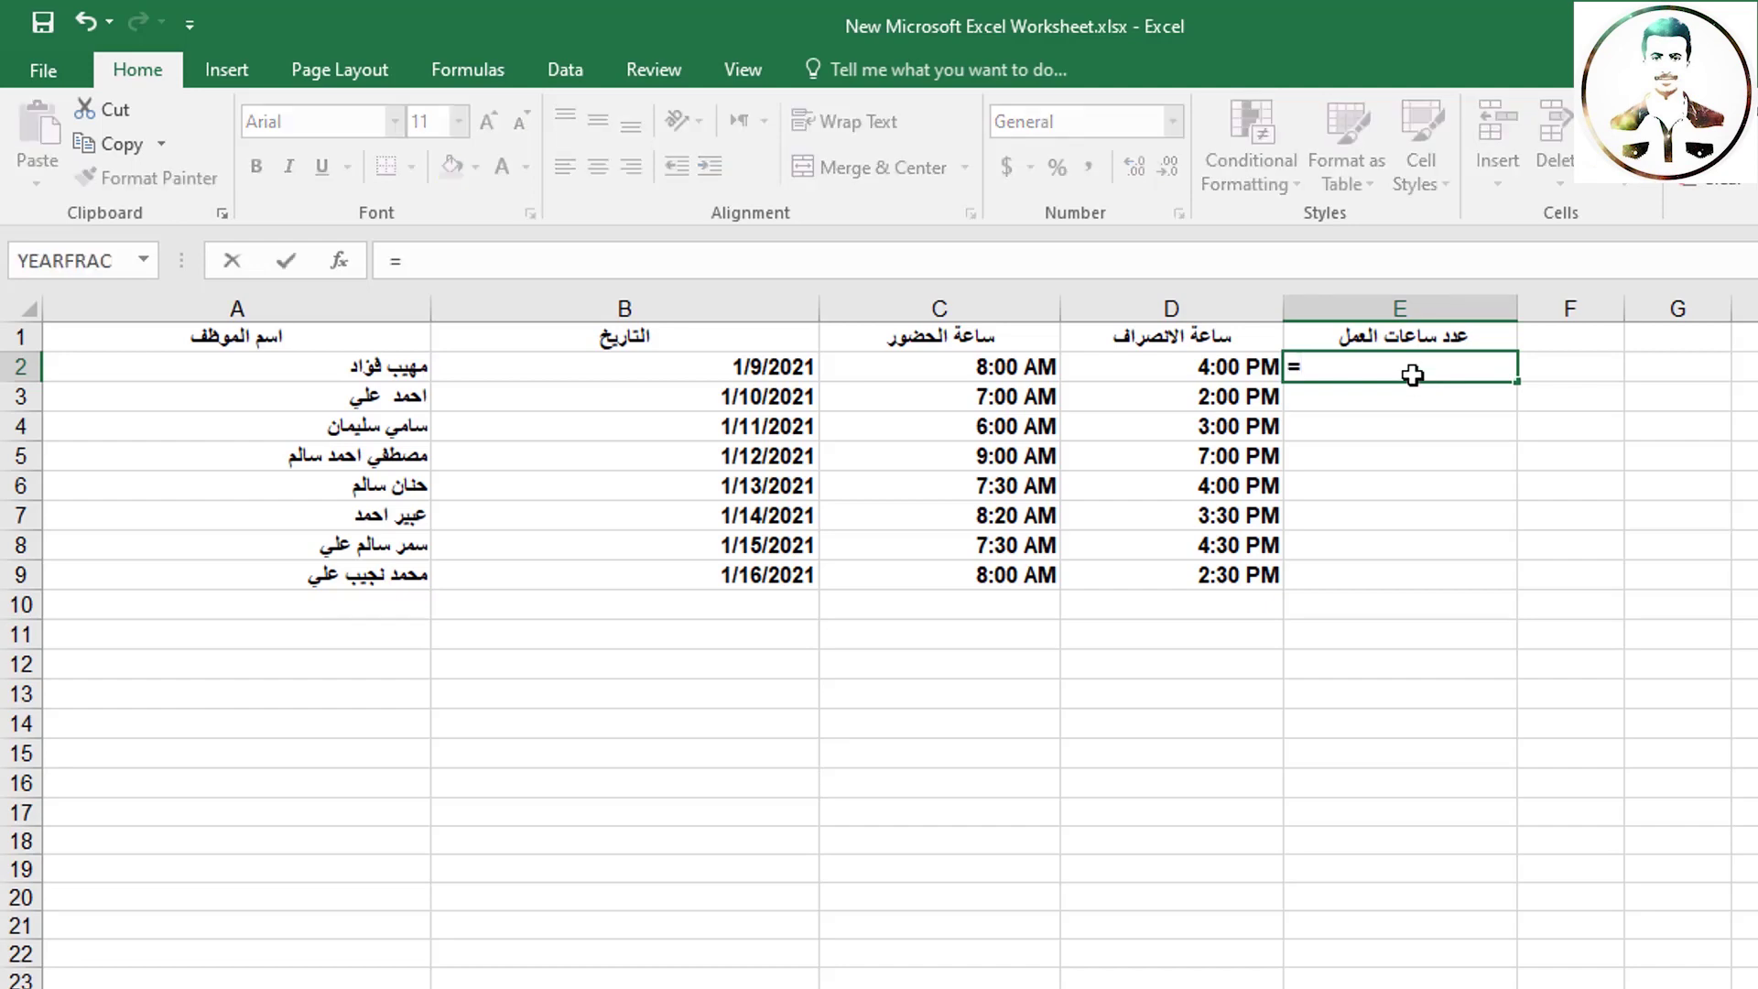
left_click(1210, 369)
type("-")
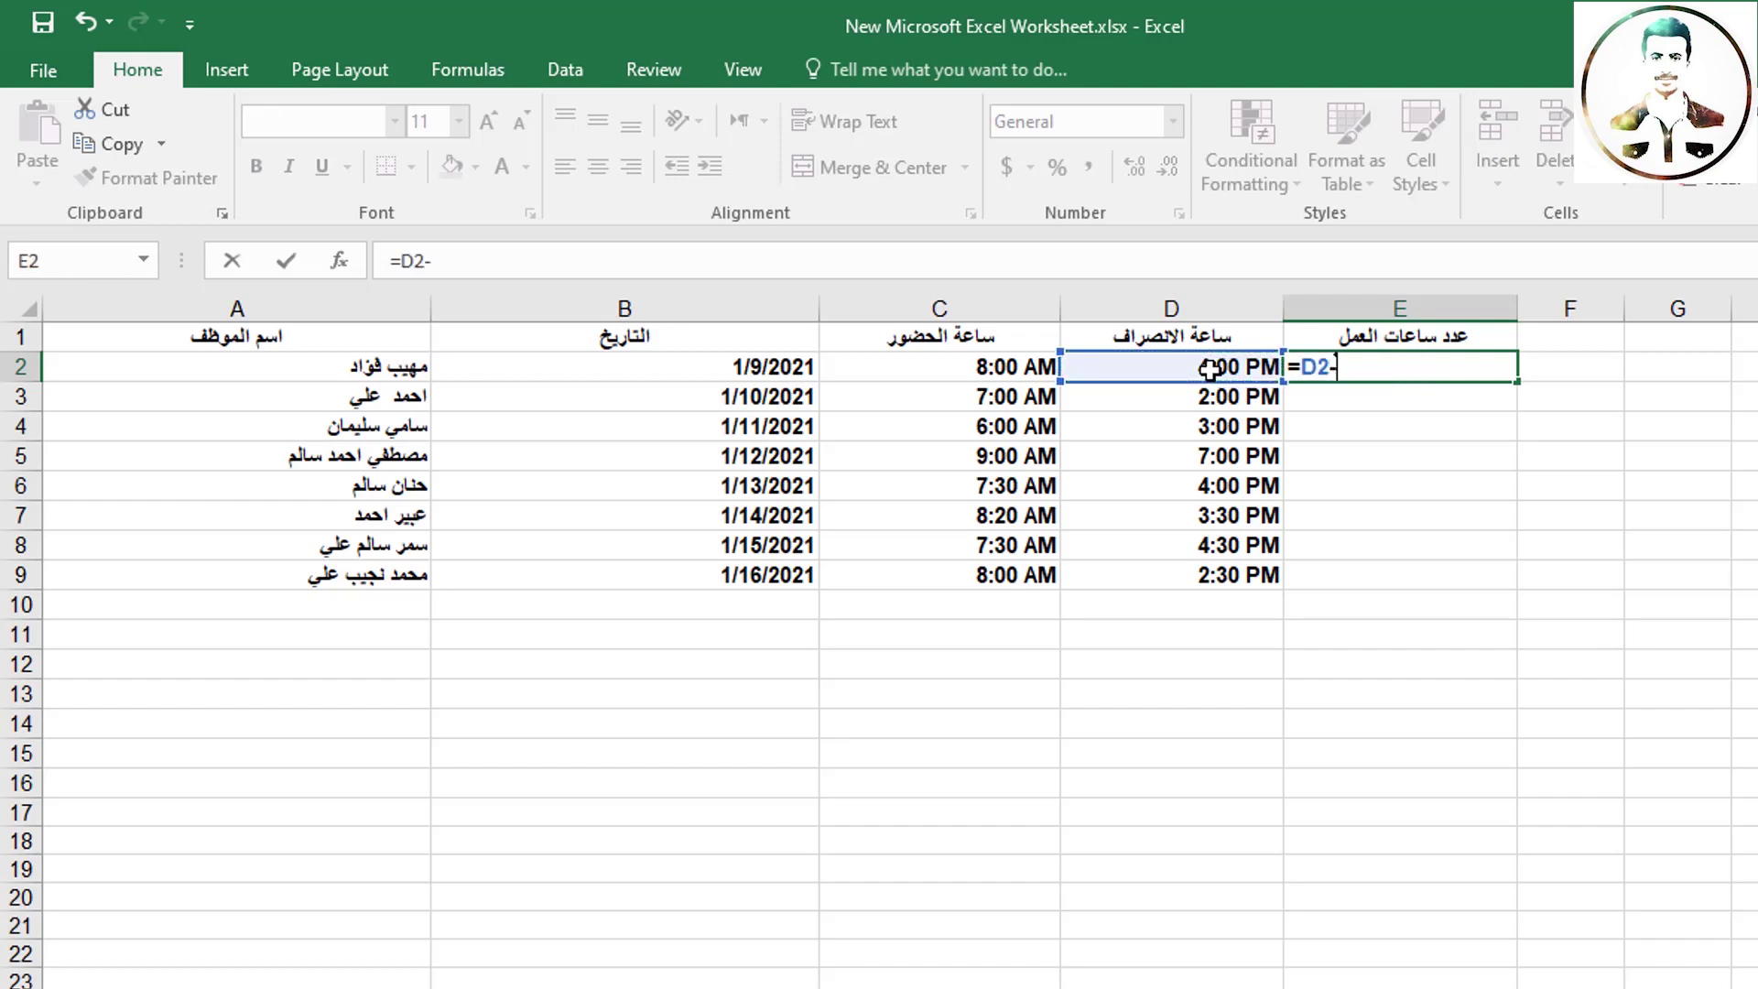
left_click(1011, 369)
key("Return")
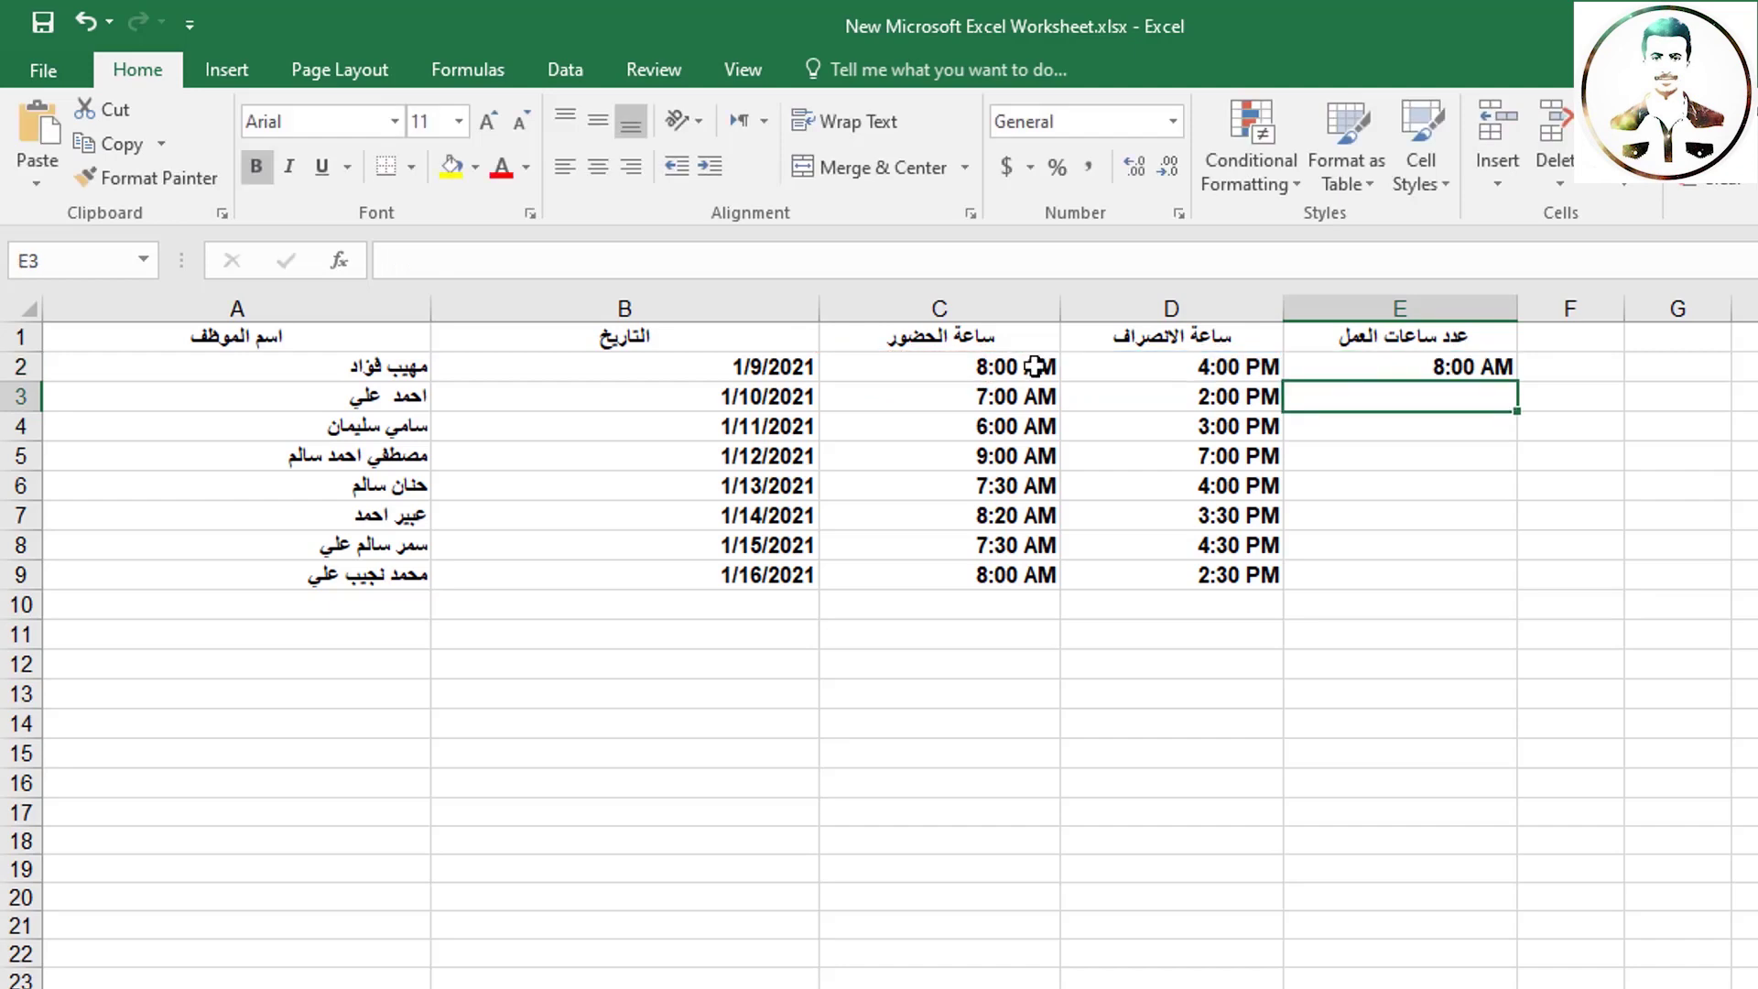
left_click(1414, 364)
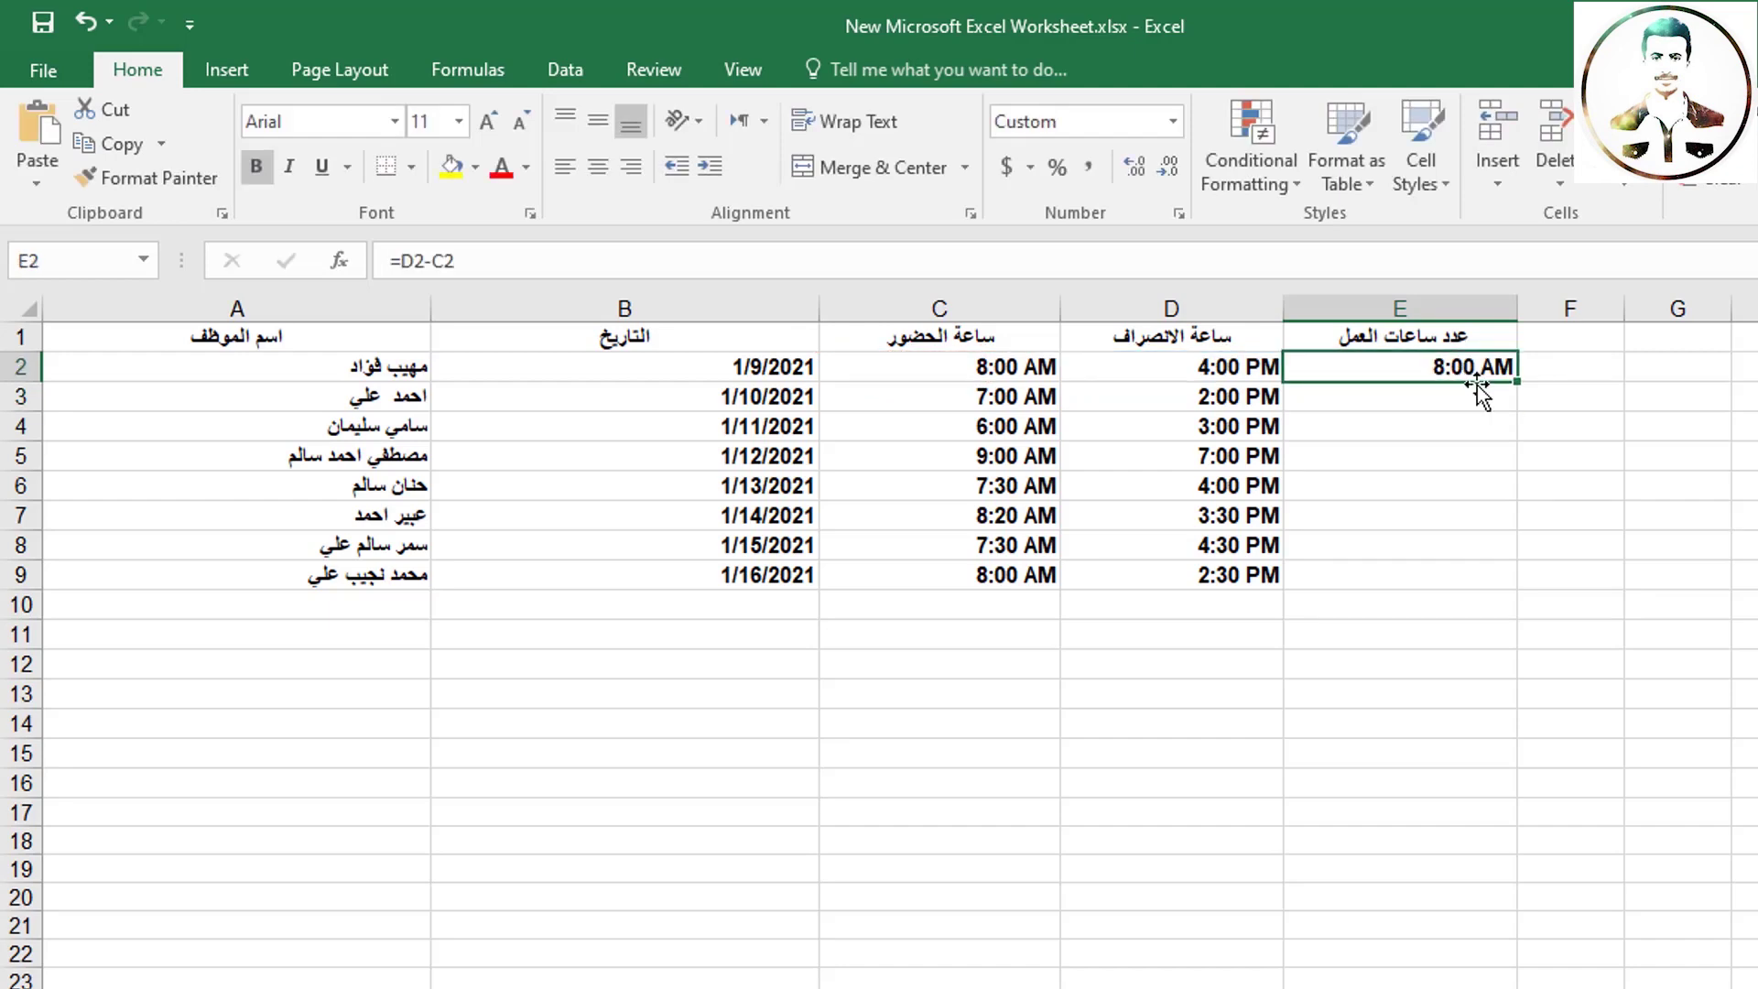
left_click_drag(1517, 381, 1515, 586)
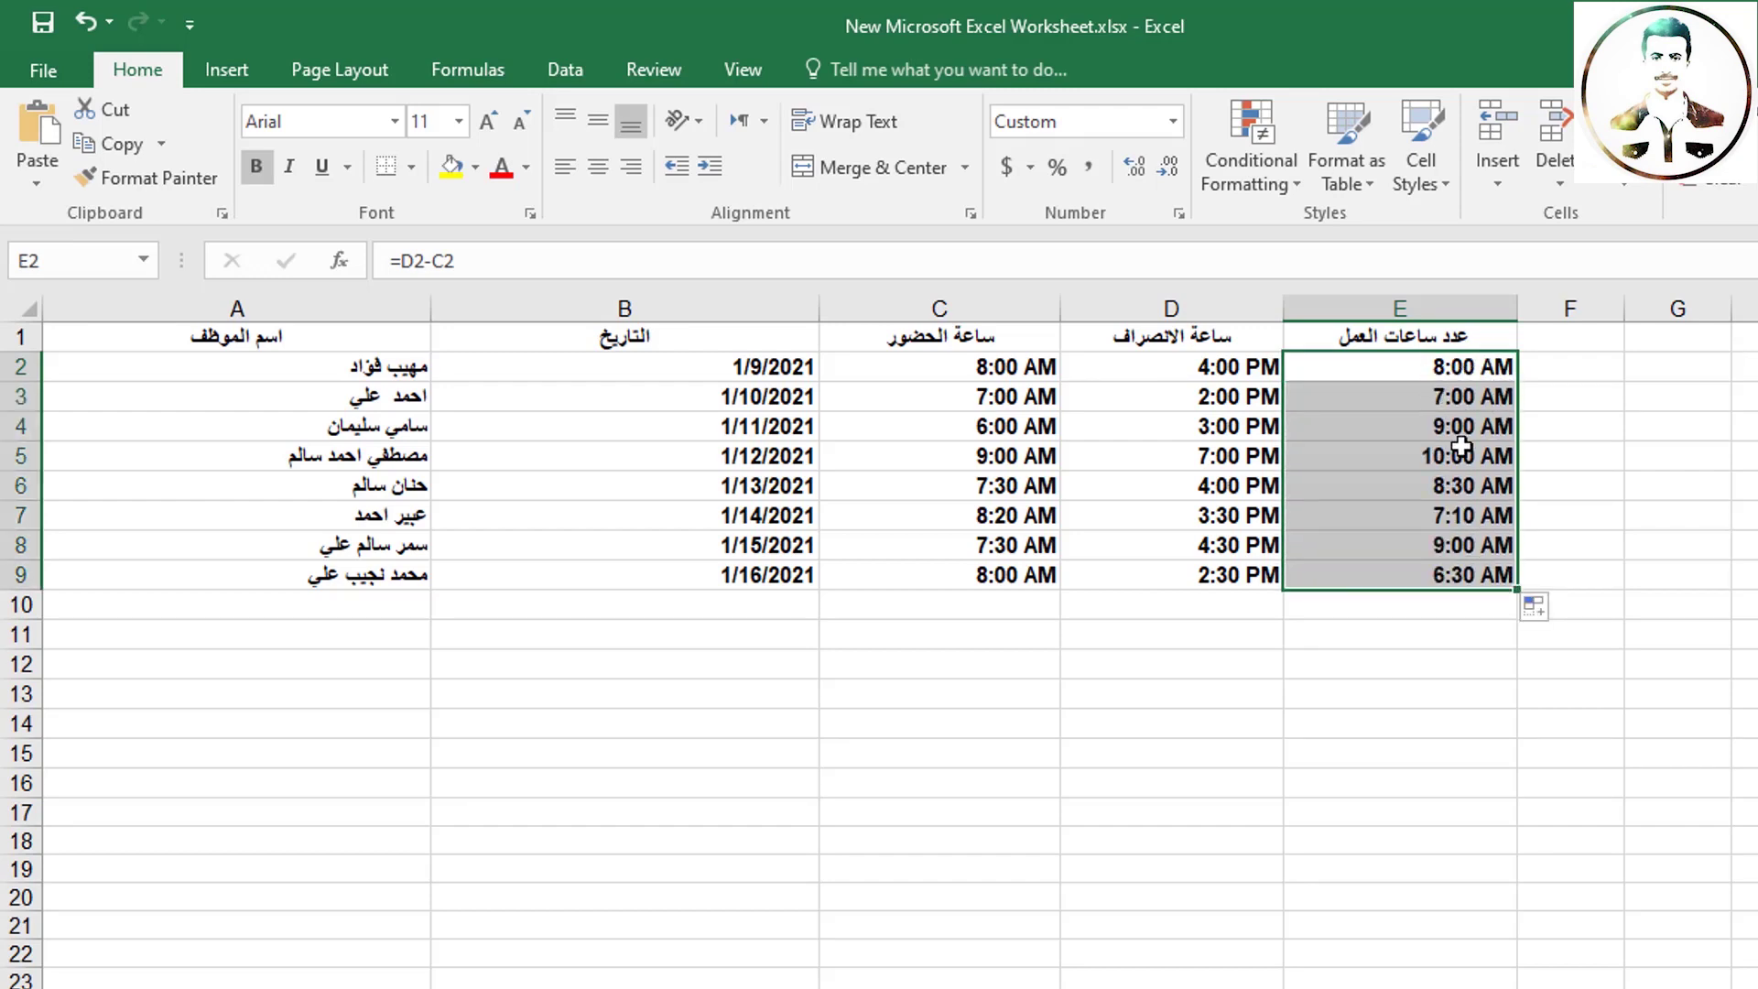
left_click_drag(1459, 374, 1463, 575)
Give E2:E9 the custom [h]:mm format by trimming the seconds from [h]:mm:ss
left_click(1172, 121)
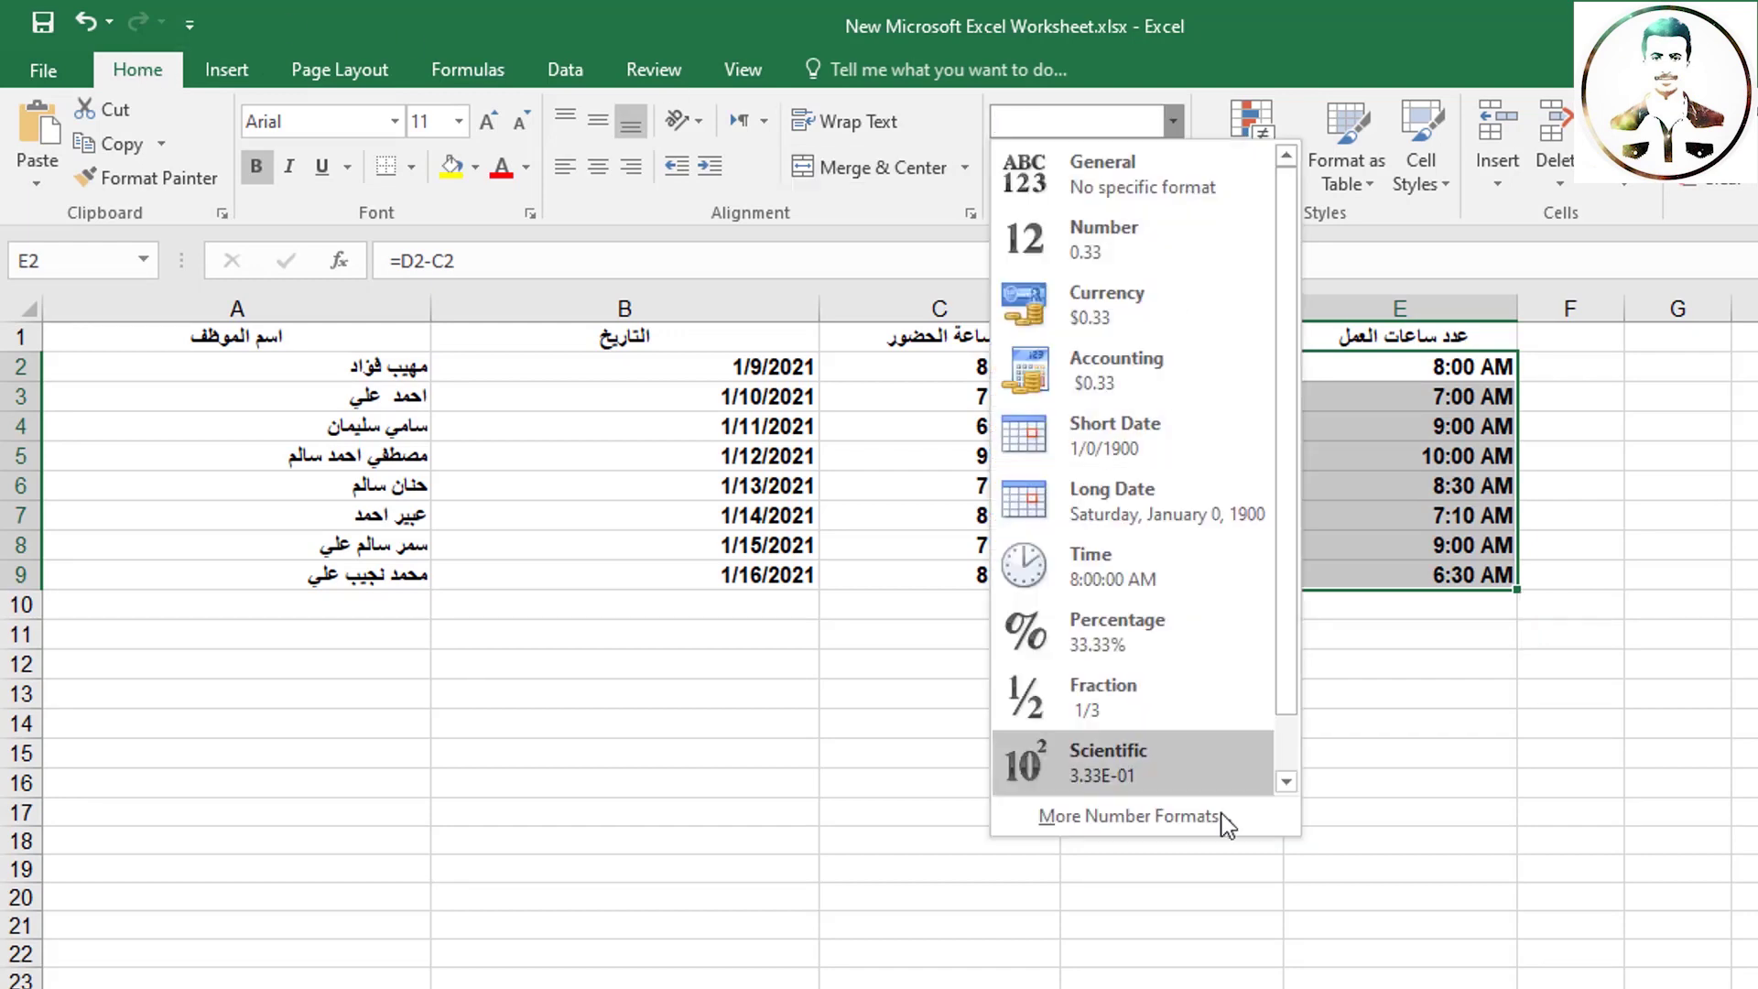
left_click(1162, 816)
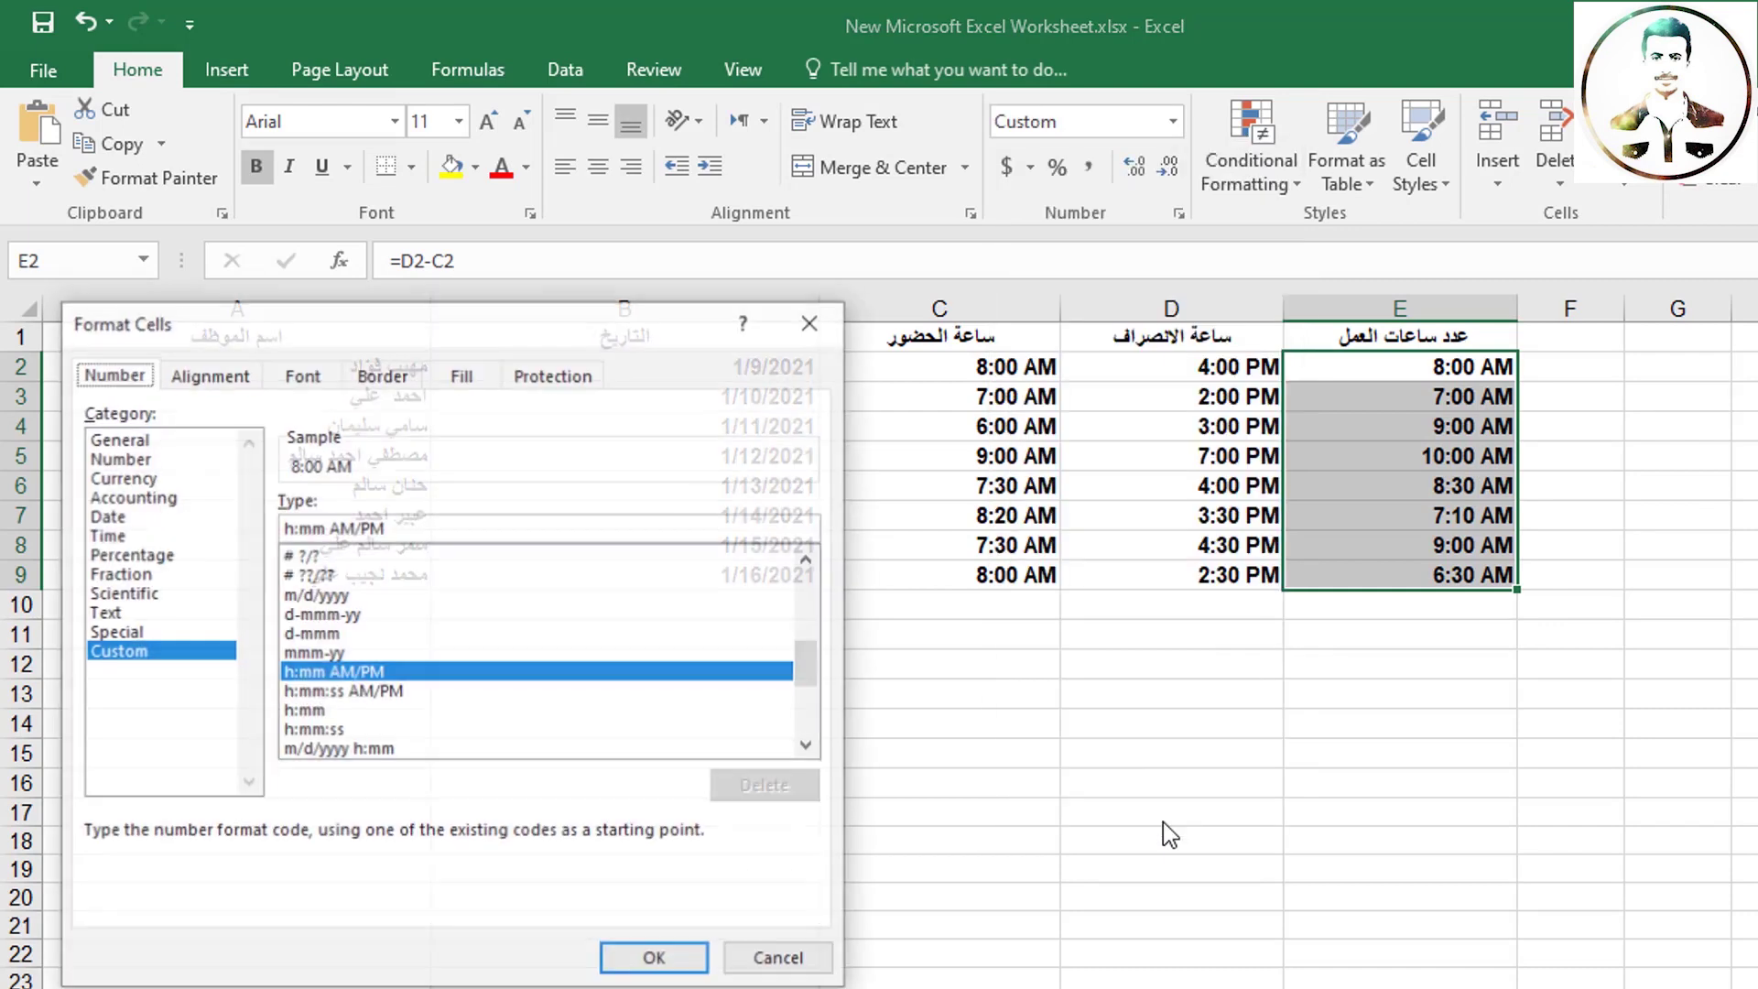
left_click_drag(808, 665, 811, 710)
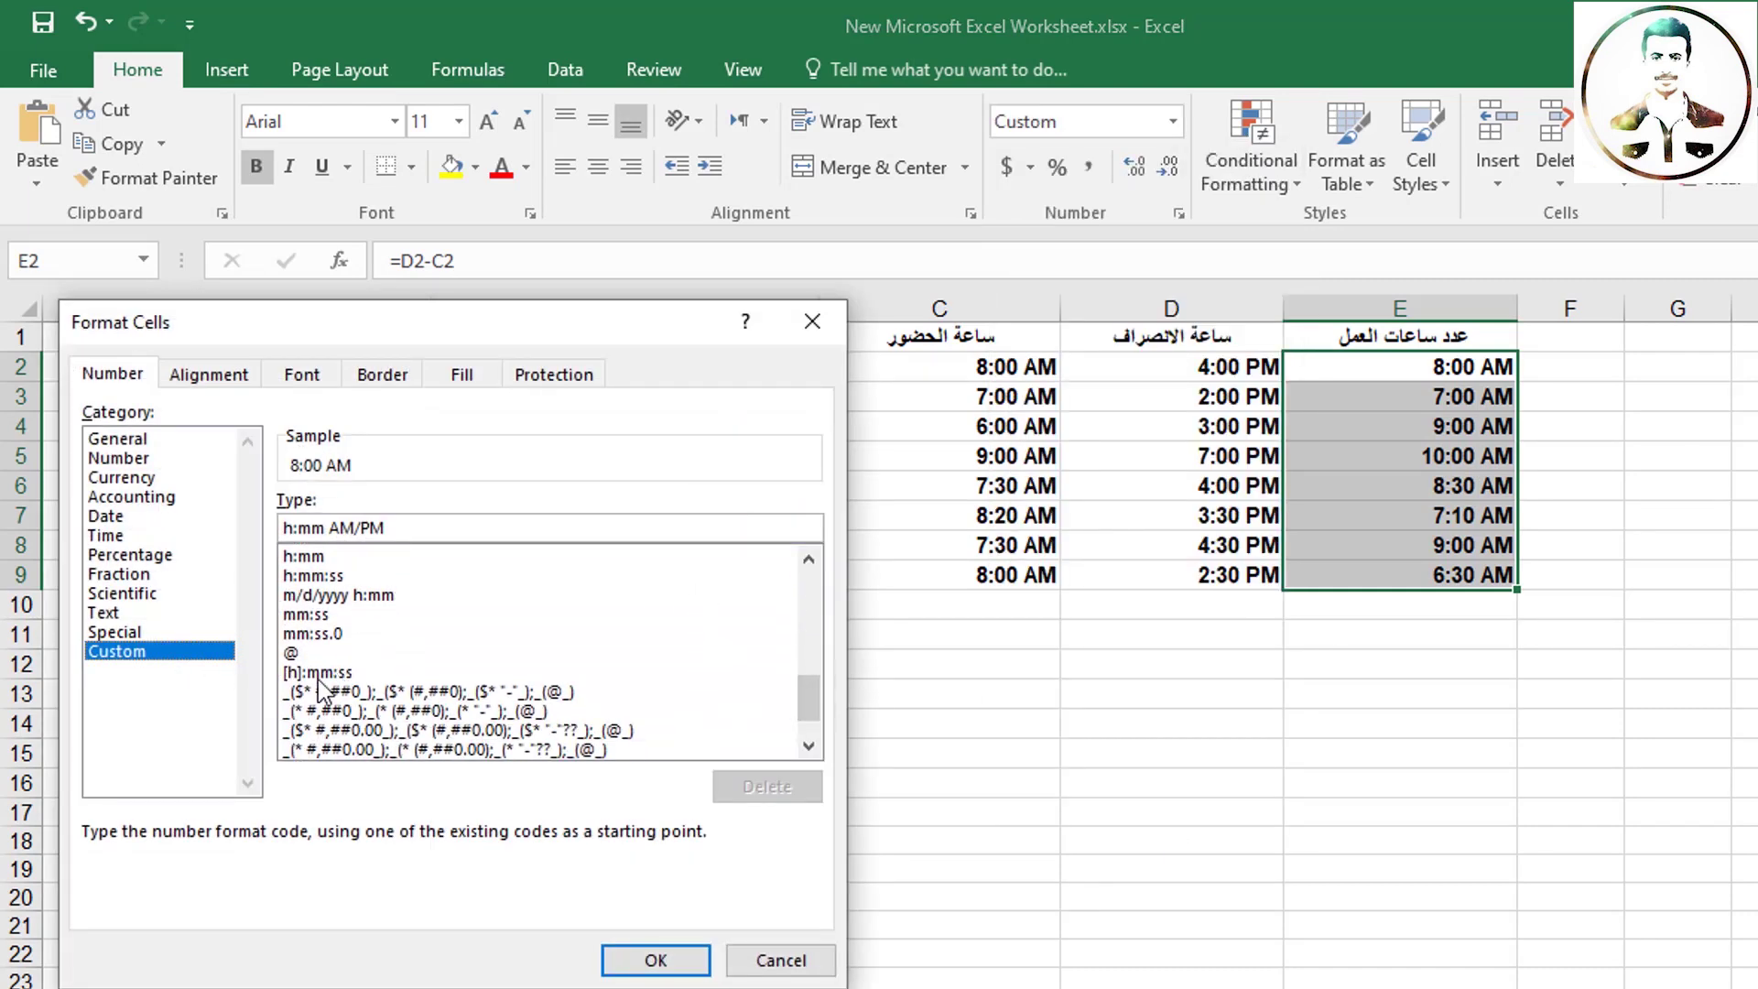
left_click(317, 680)
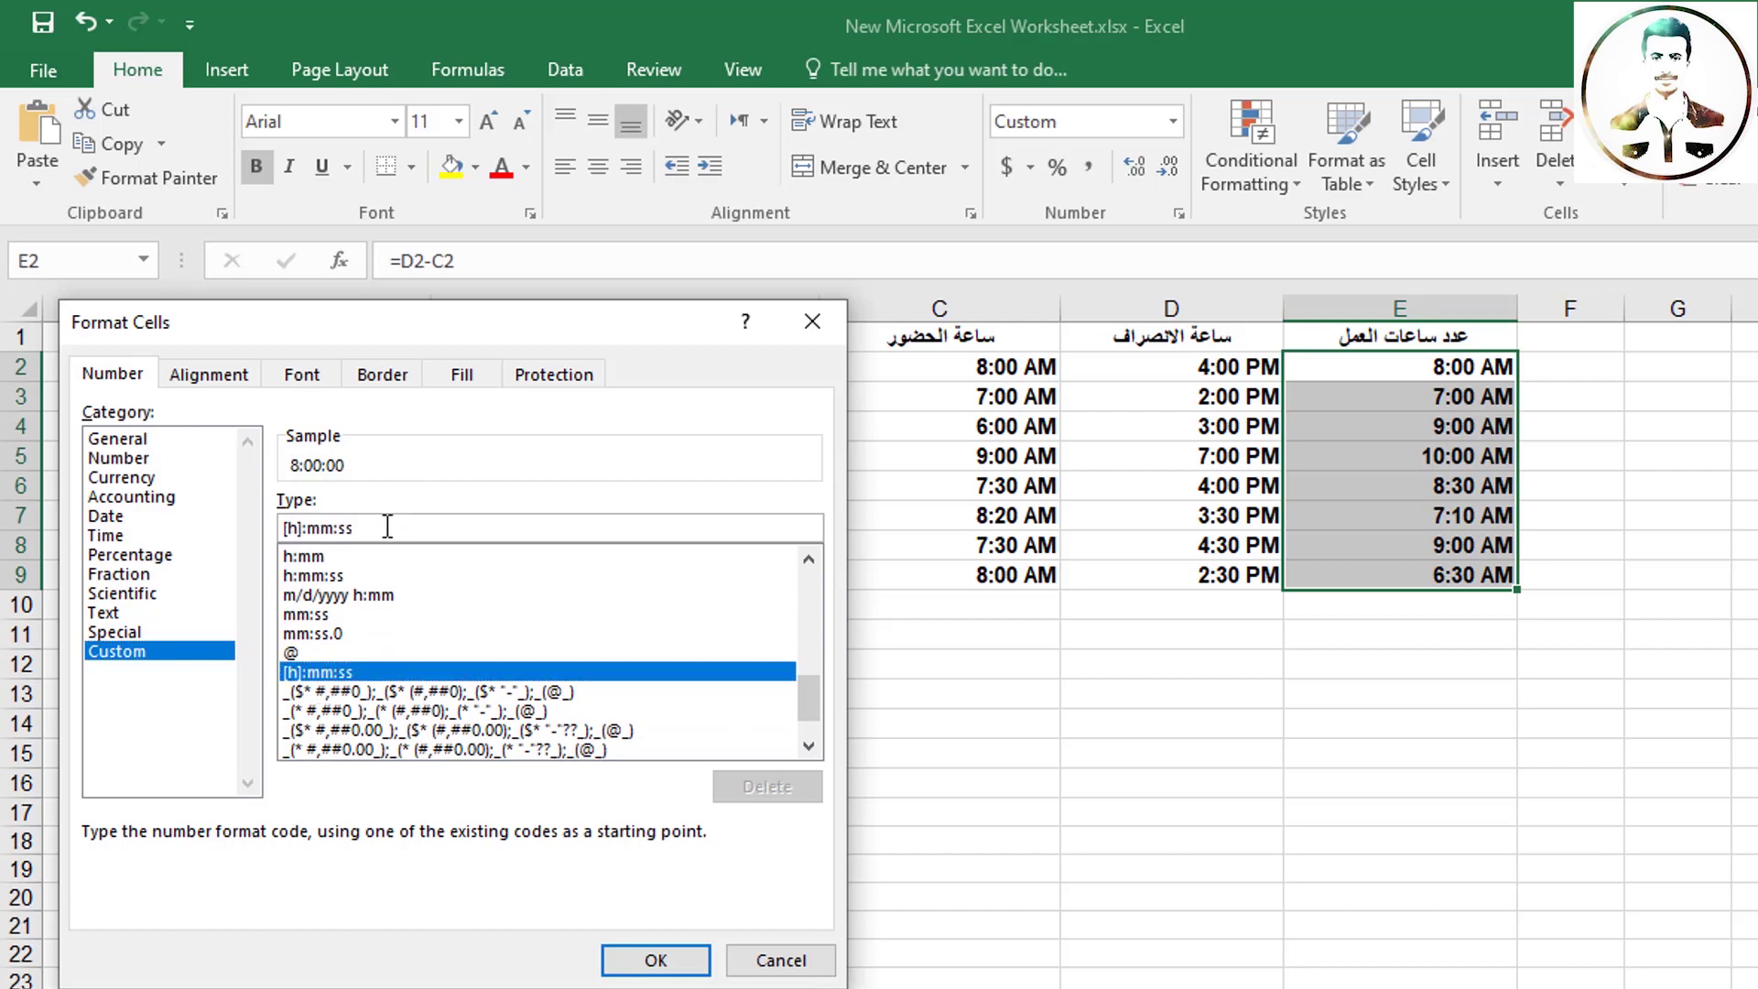
key("BackSpace")
key("BackSpace")
key("BackSpace")
key("Return")
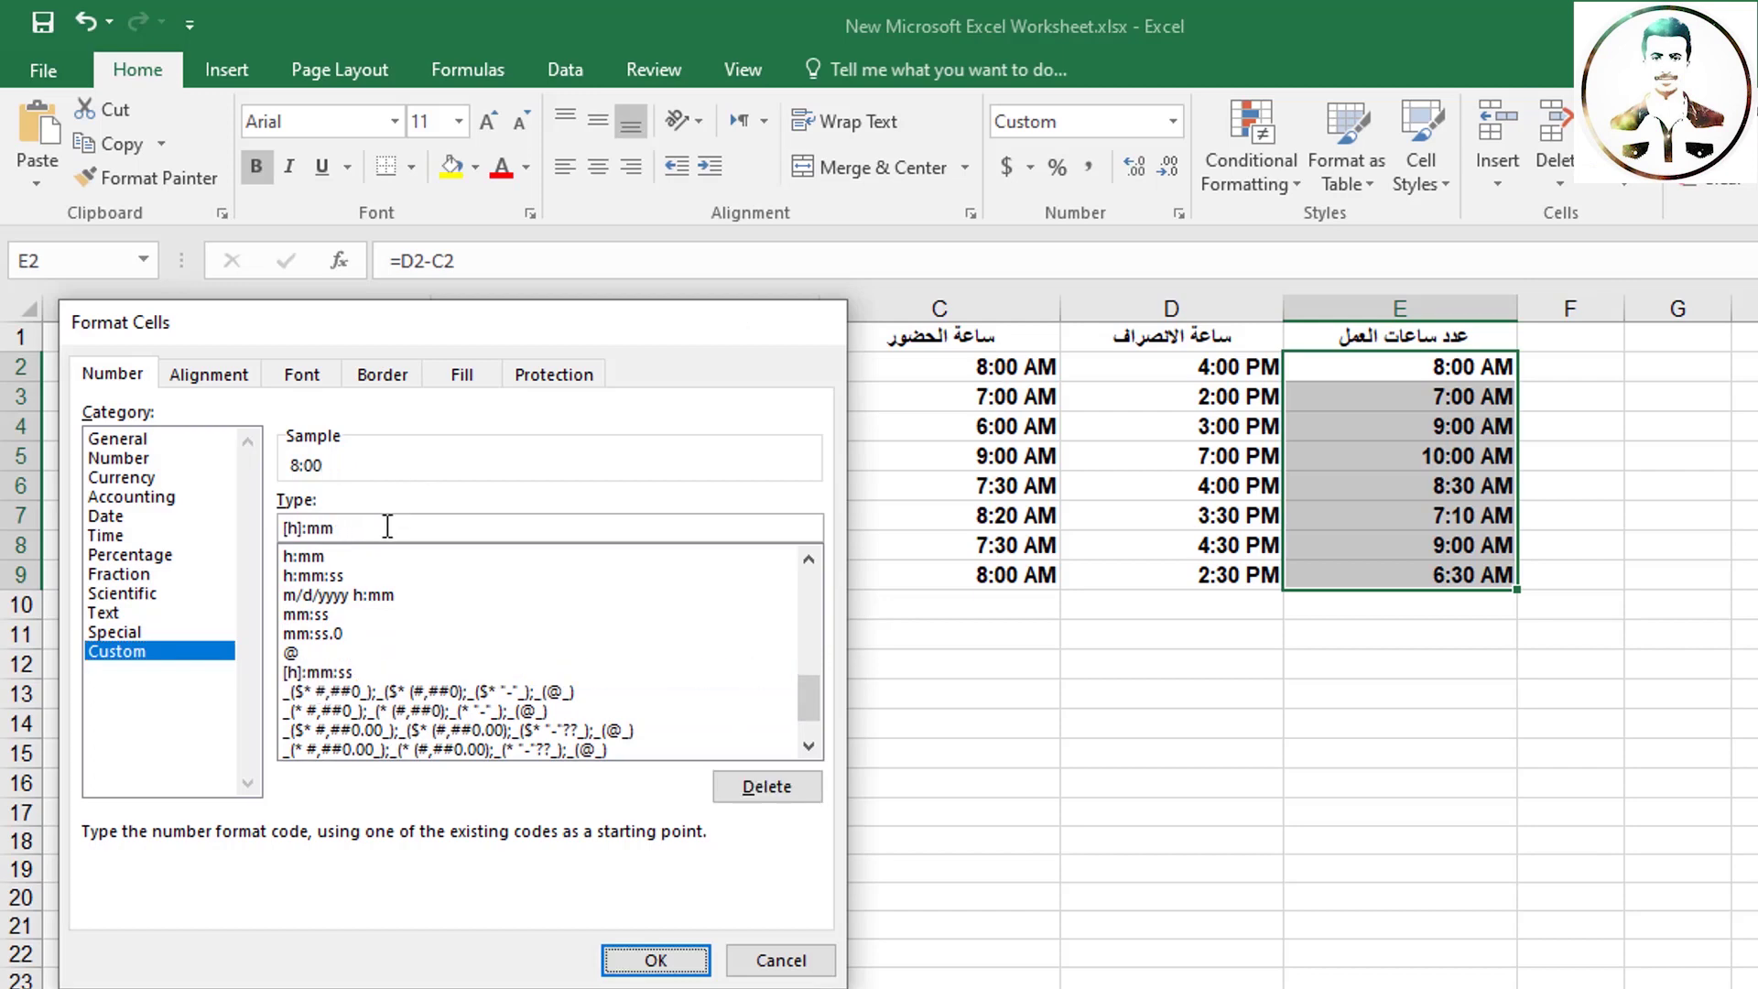
left_click(1486, 401)
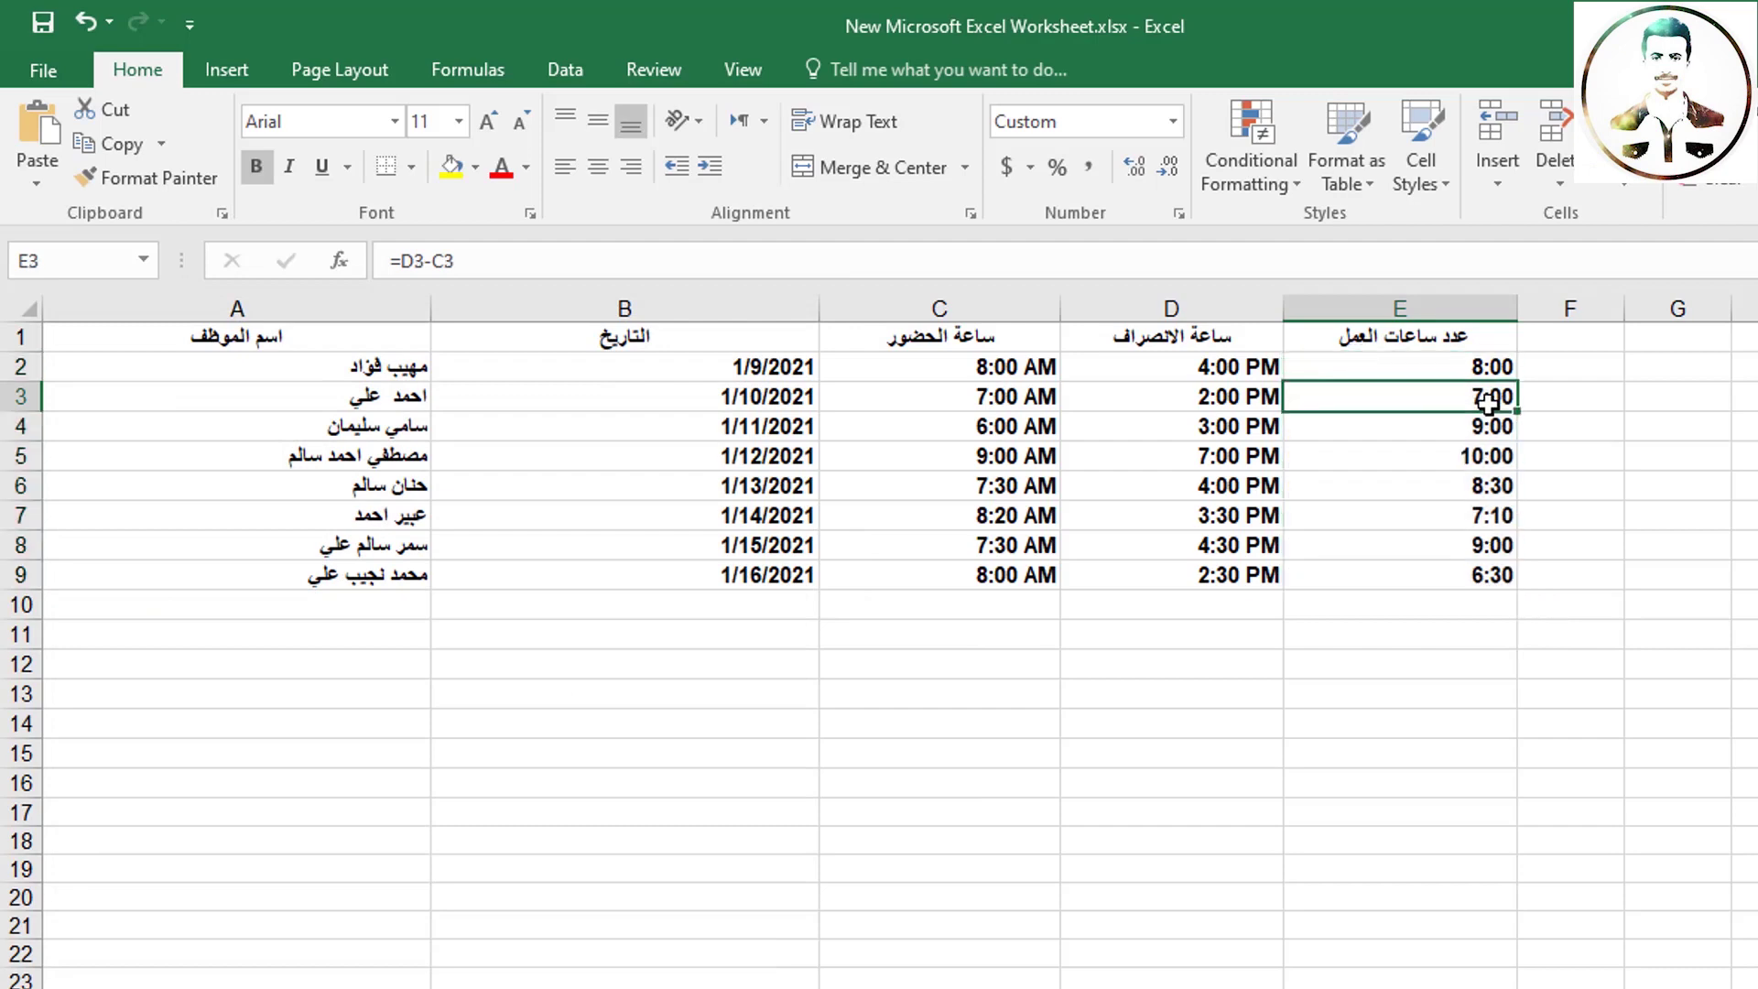
left_click(1484, 427)
left_click(1485, 456)
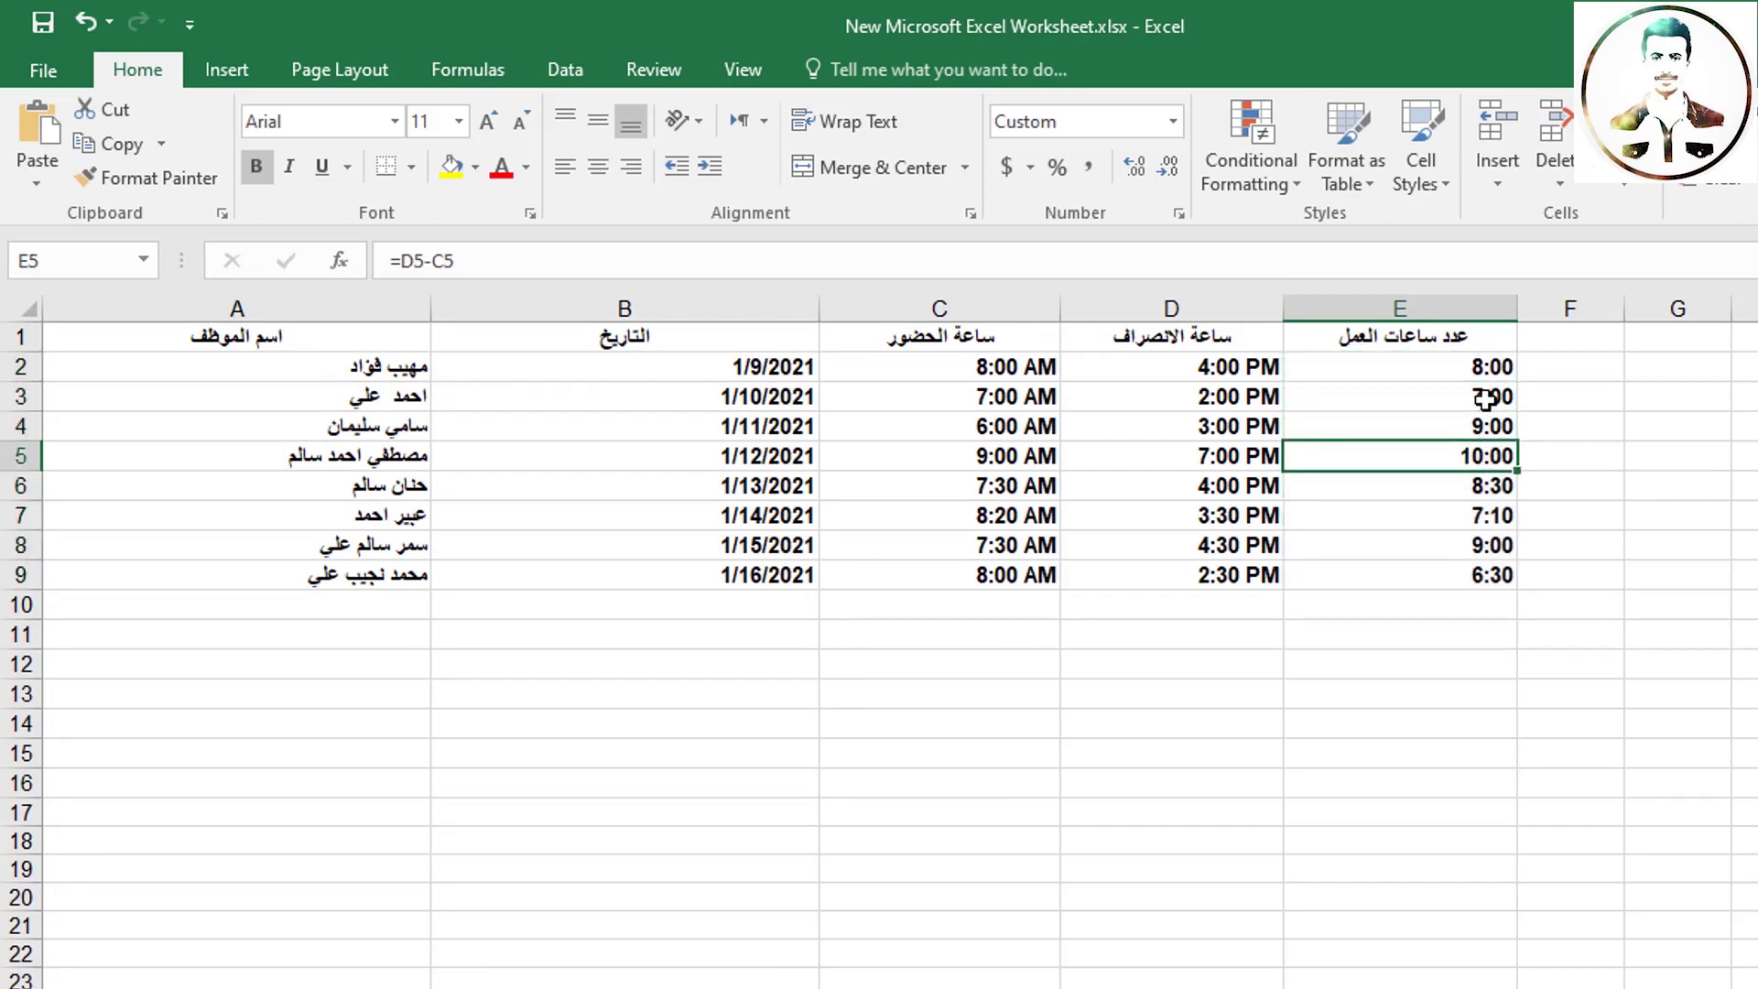
left_click_drag(1491, 367, 1479, 575)
left_click(1474, 611)
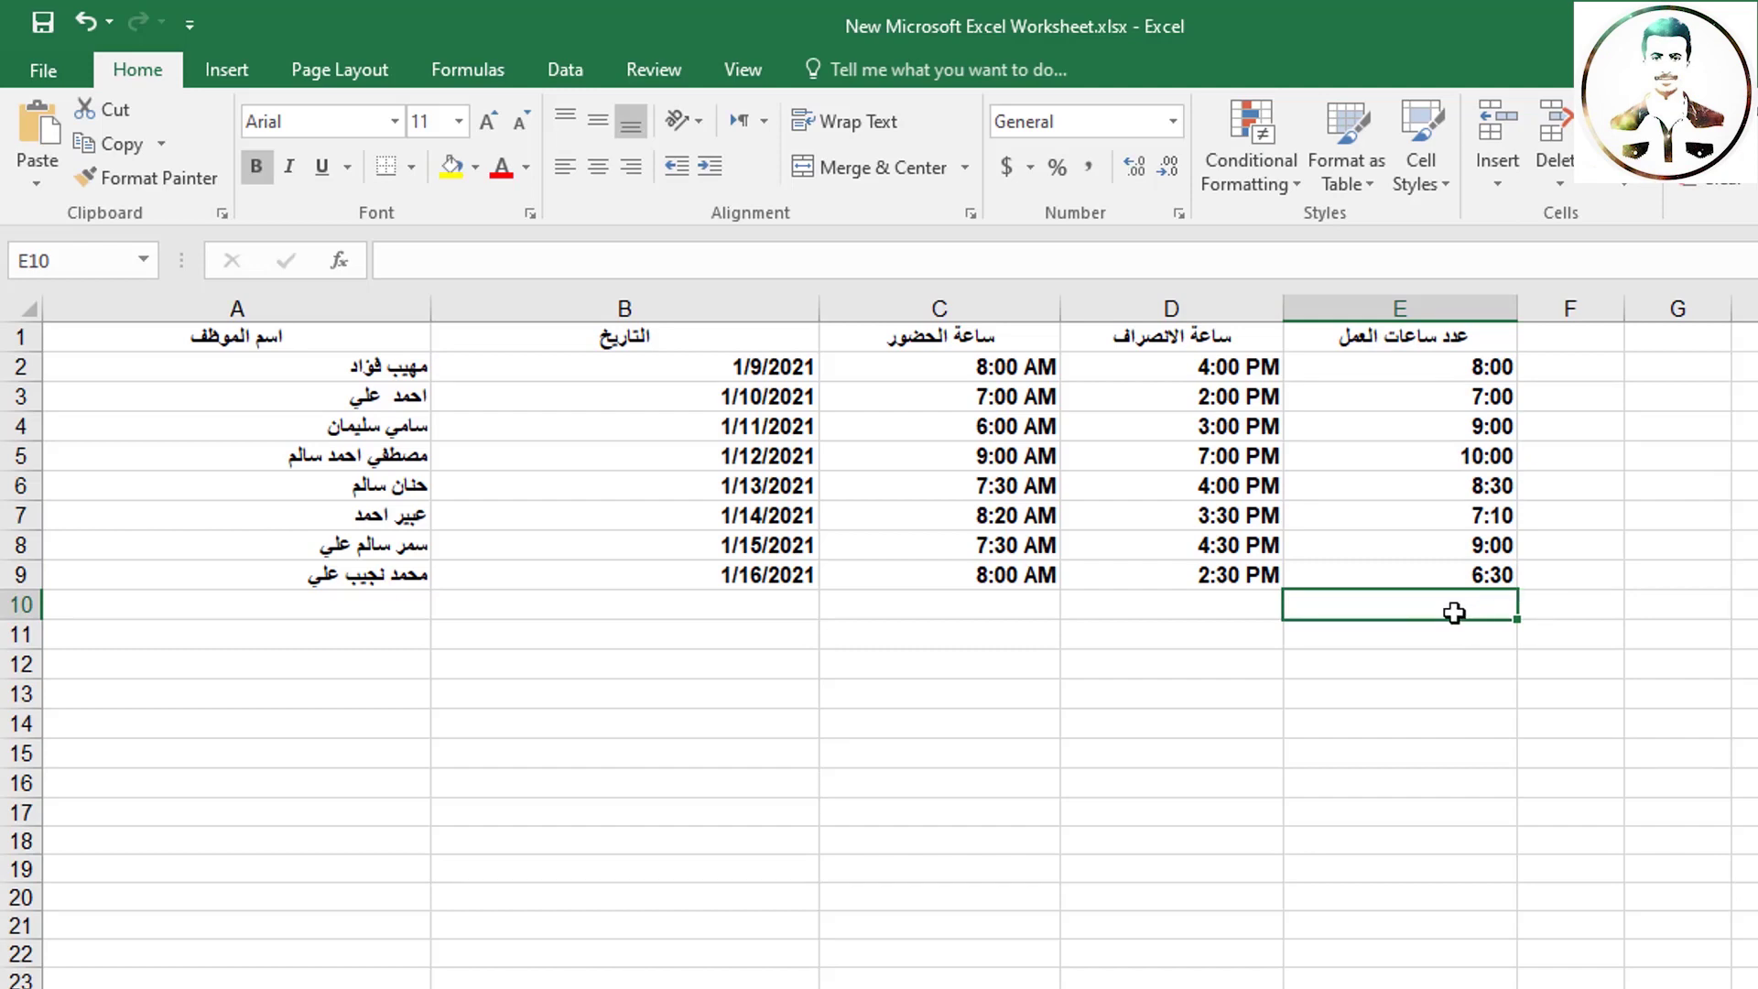
AutoSum E2:E9 into E10 with =SUM(E2:E9), showing 65:10
left_click(233, 73)
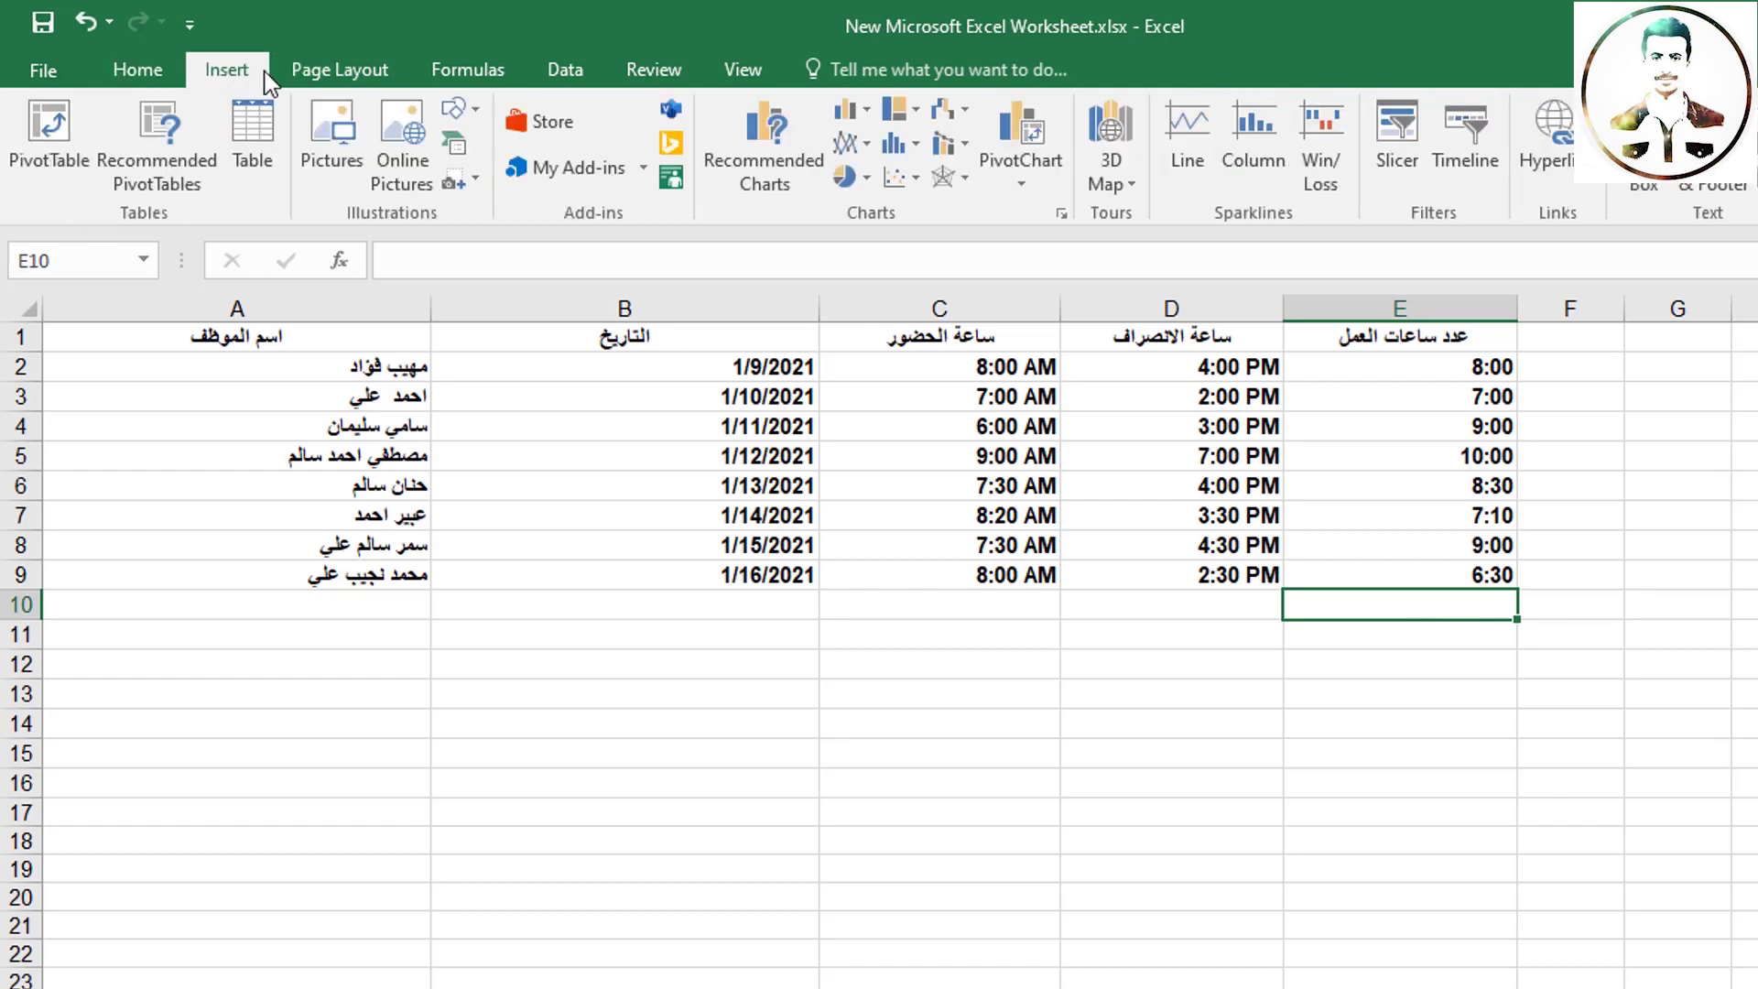
left_click(316, 81)
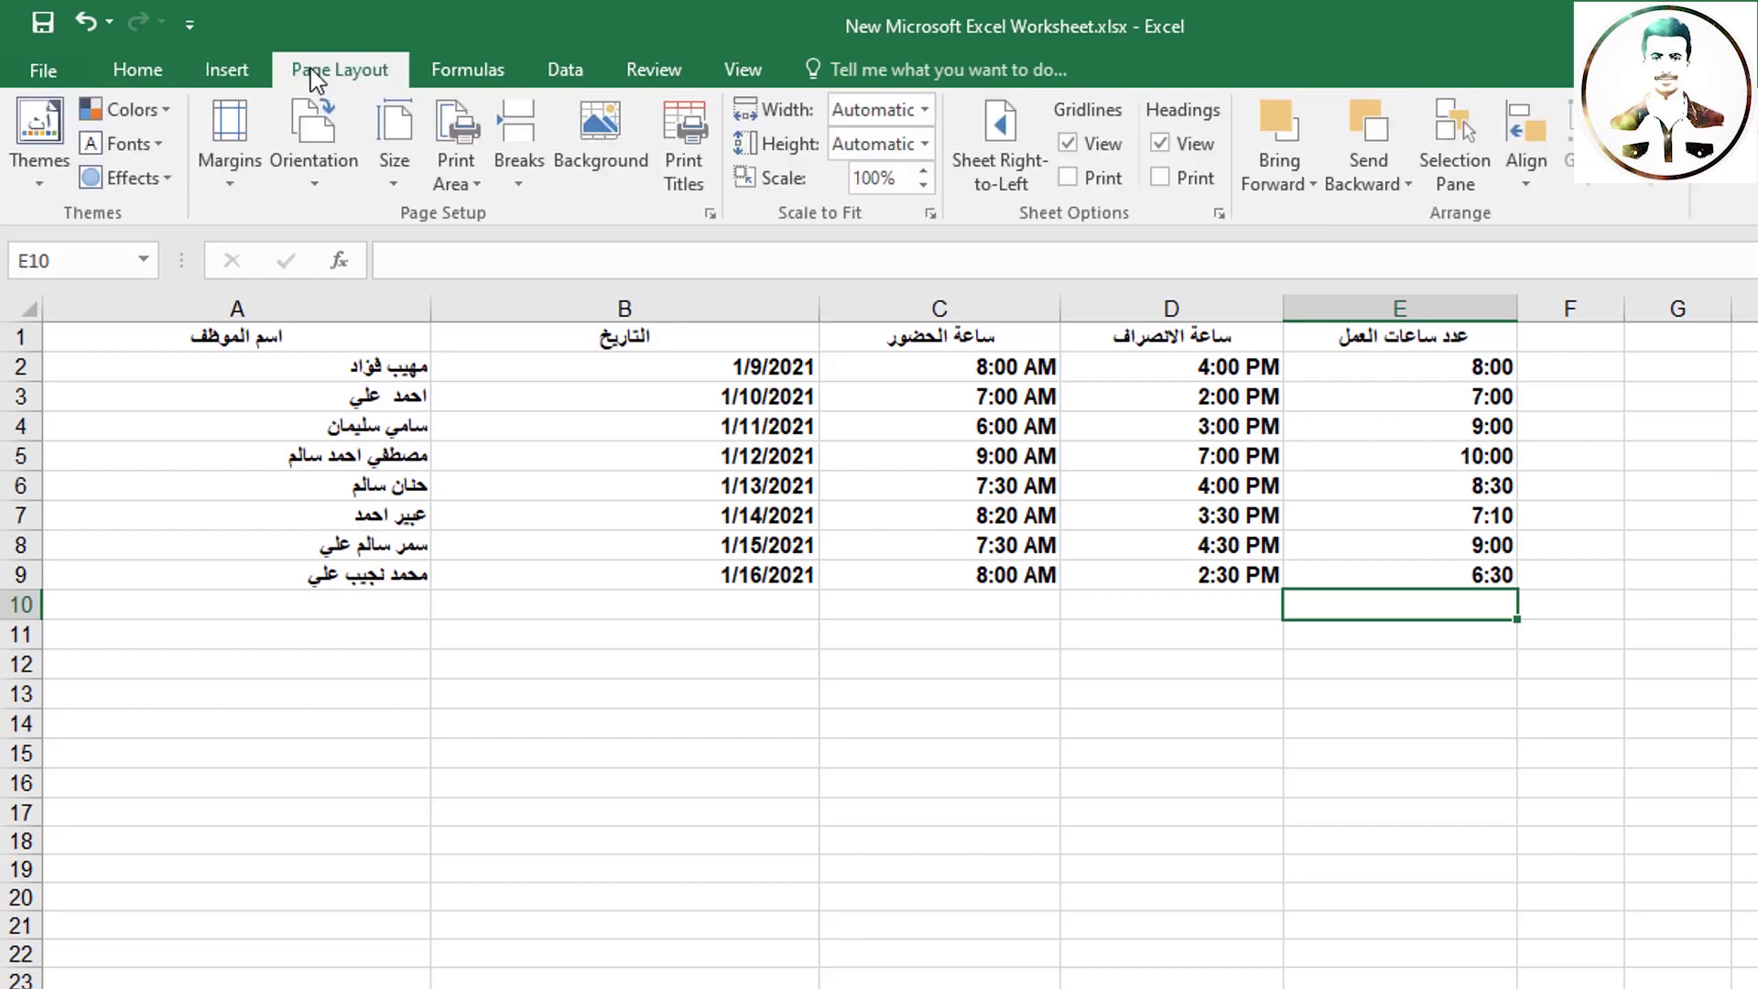
left_click(135, 73)
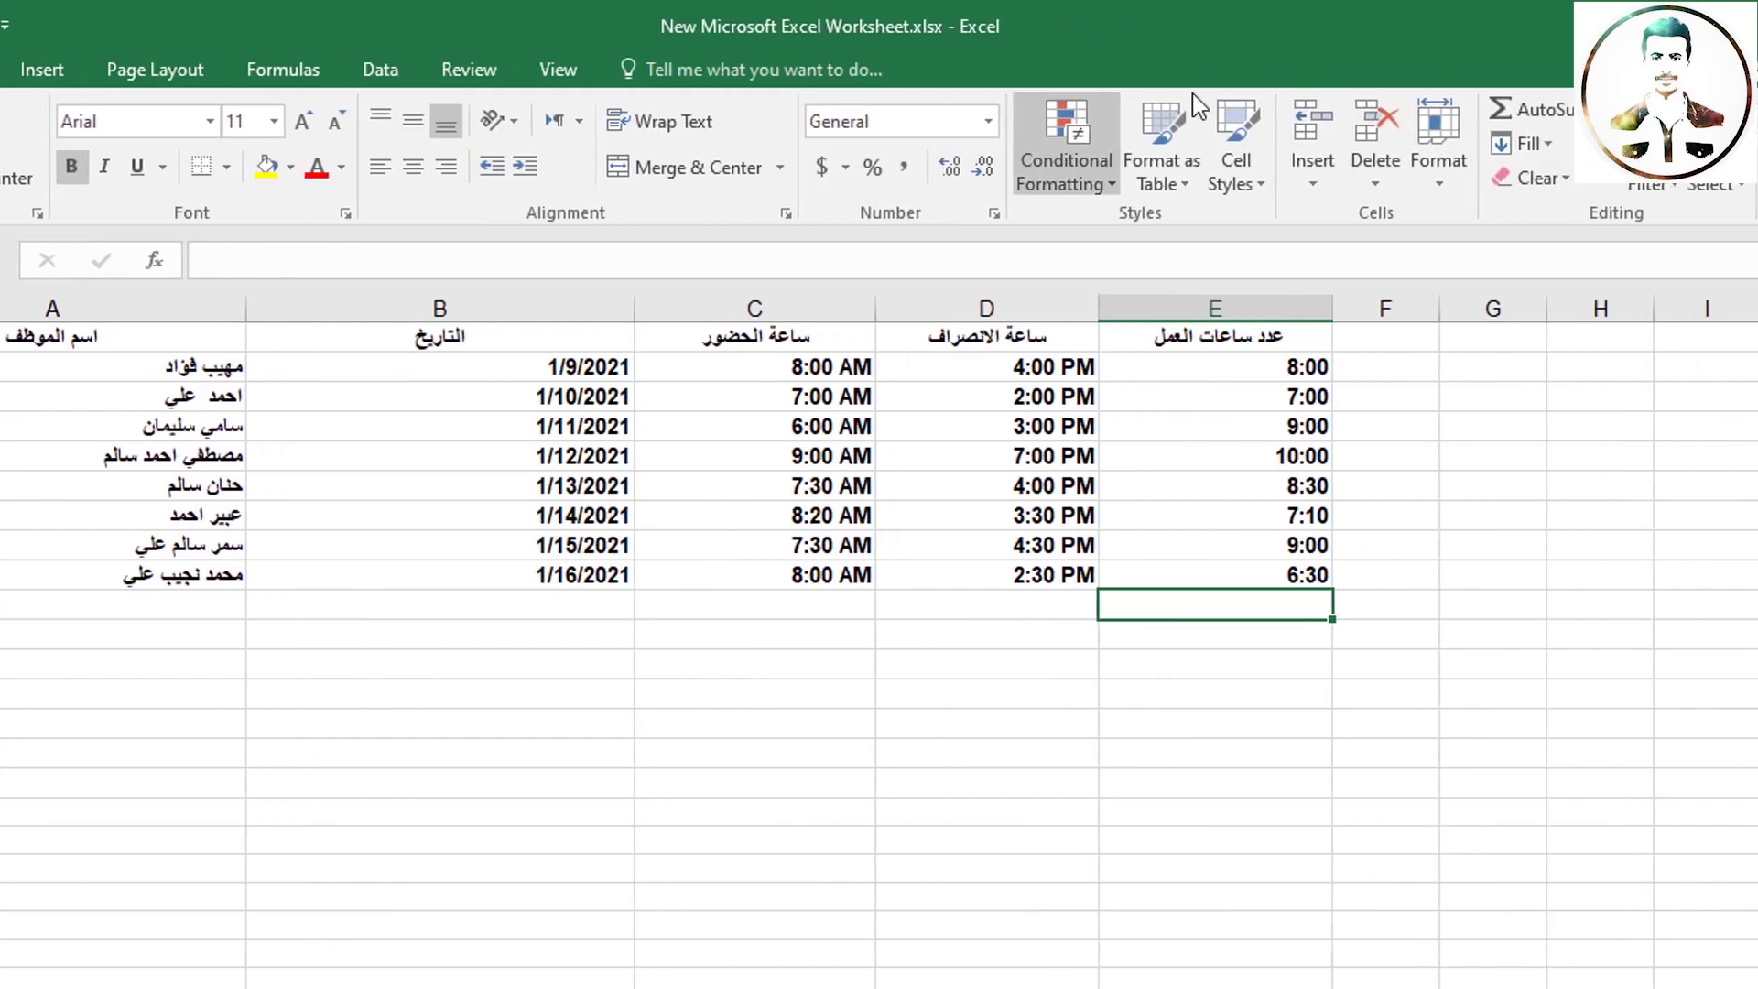
left_click(1480, 114)
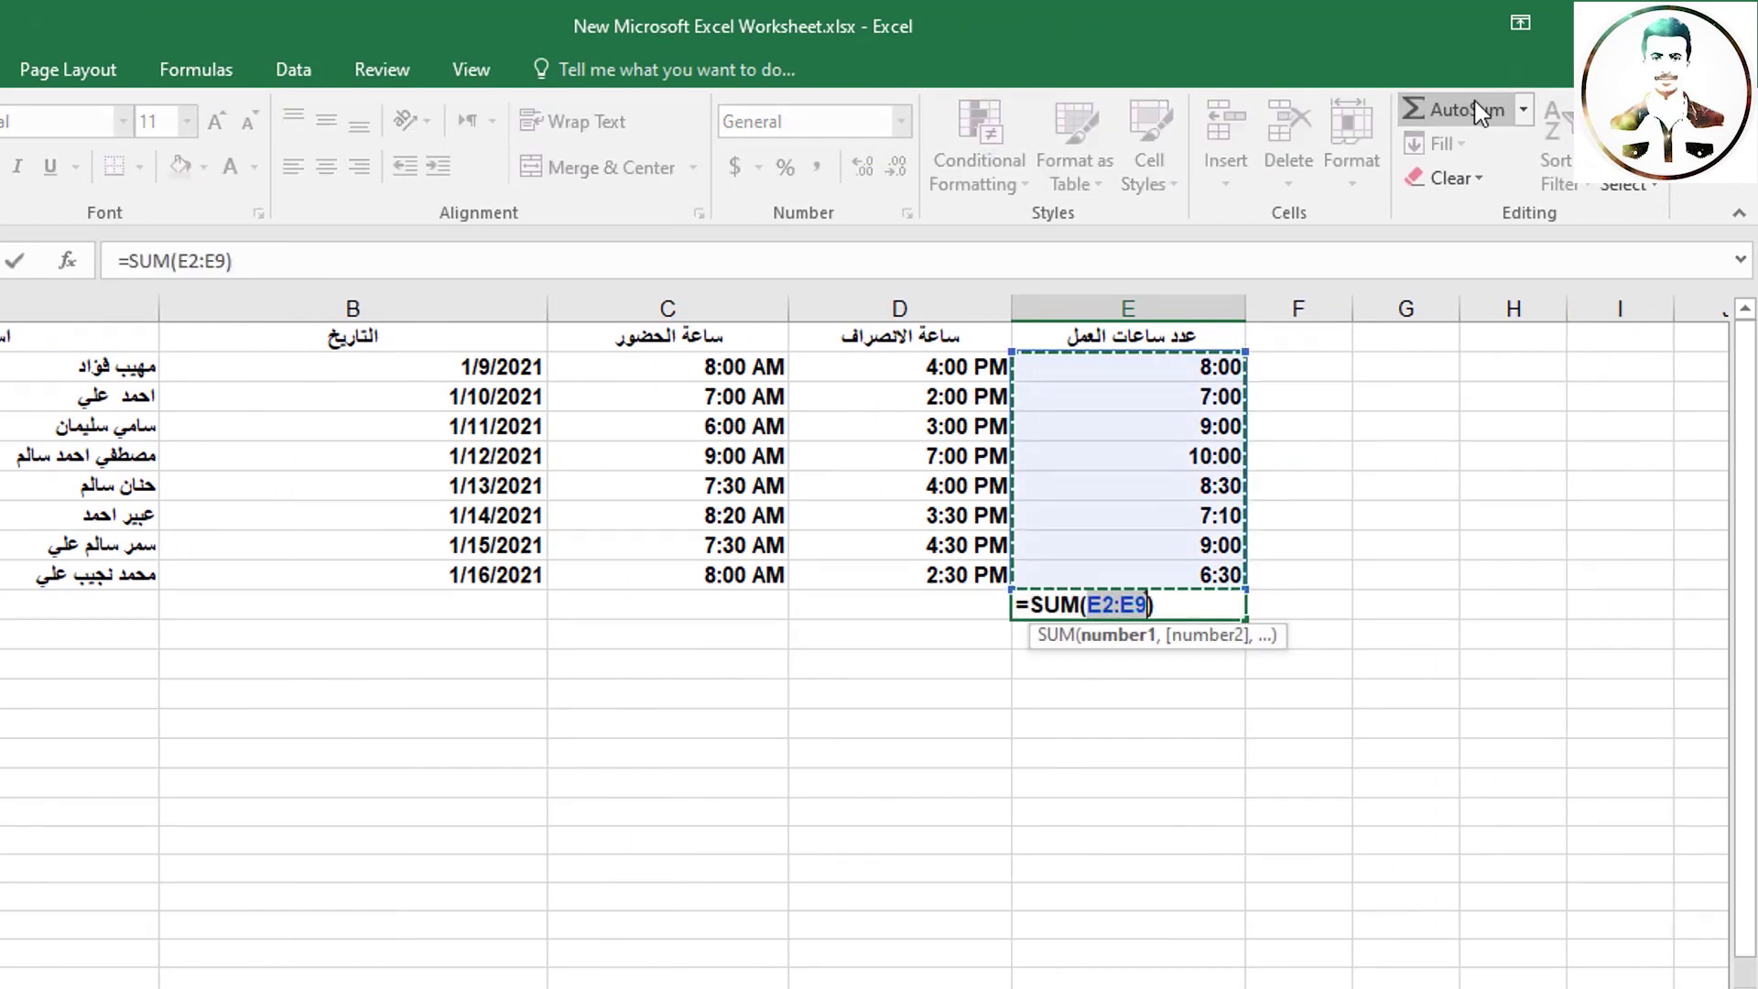
left_click(1480, 114)
left_click_drag(1190, 366, 1181, 575)
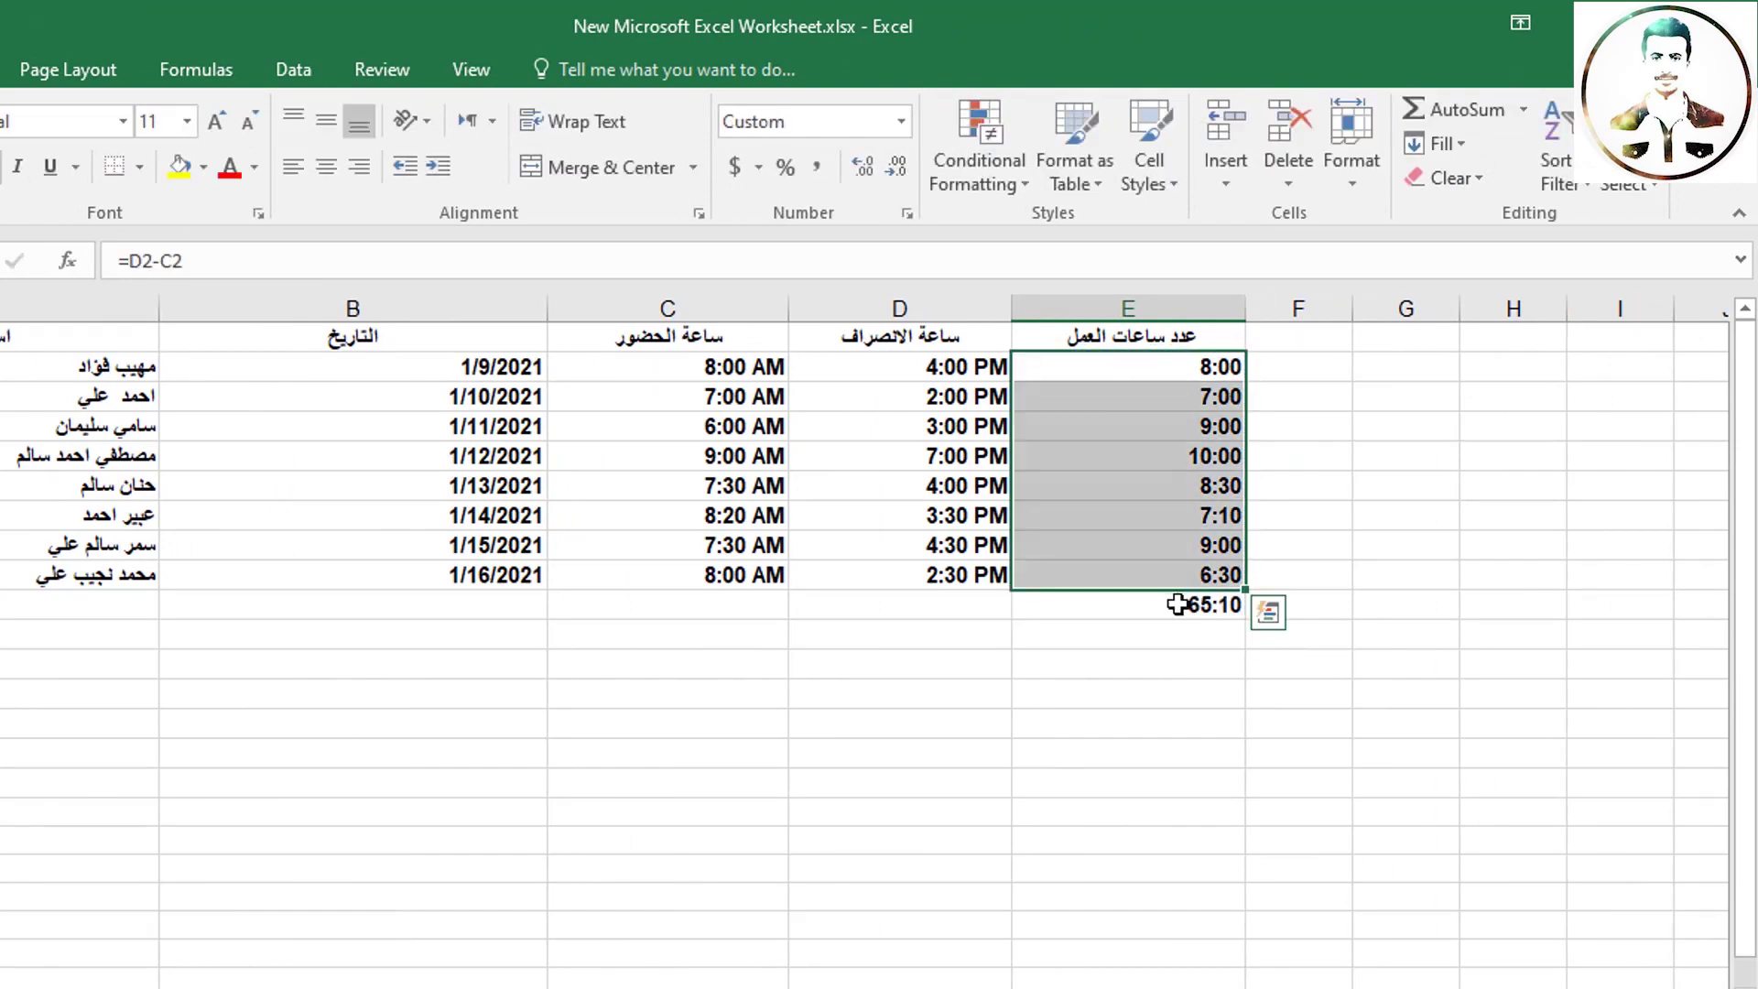
left_click(1185, 602)
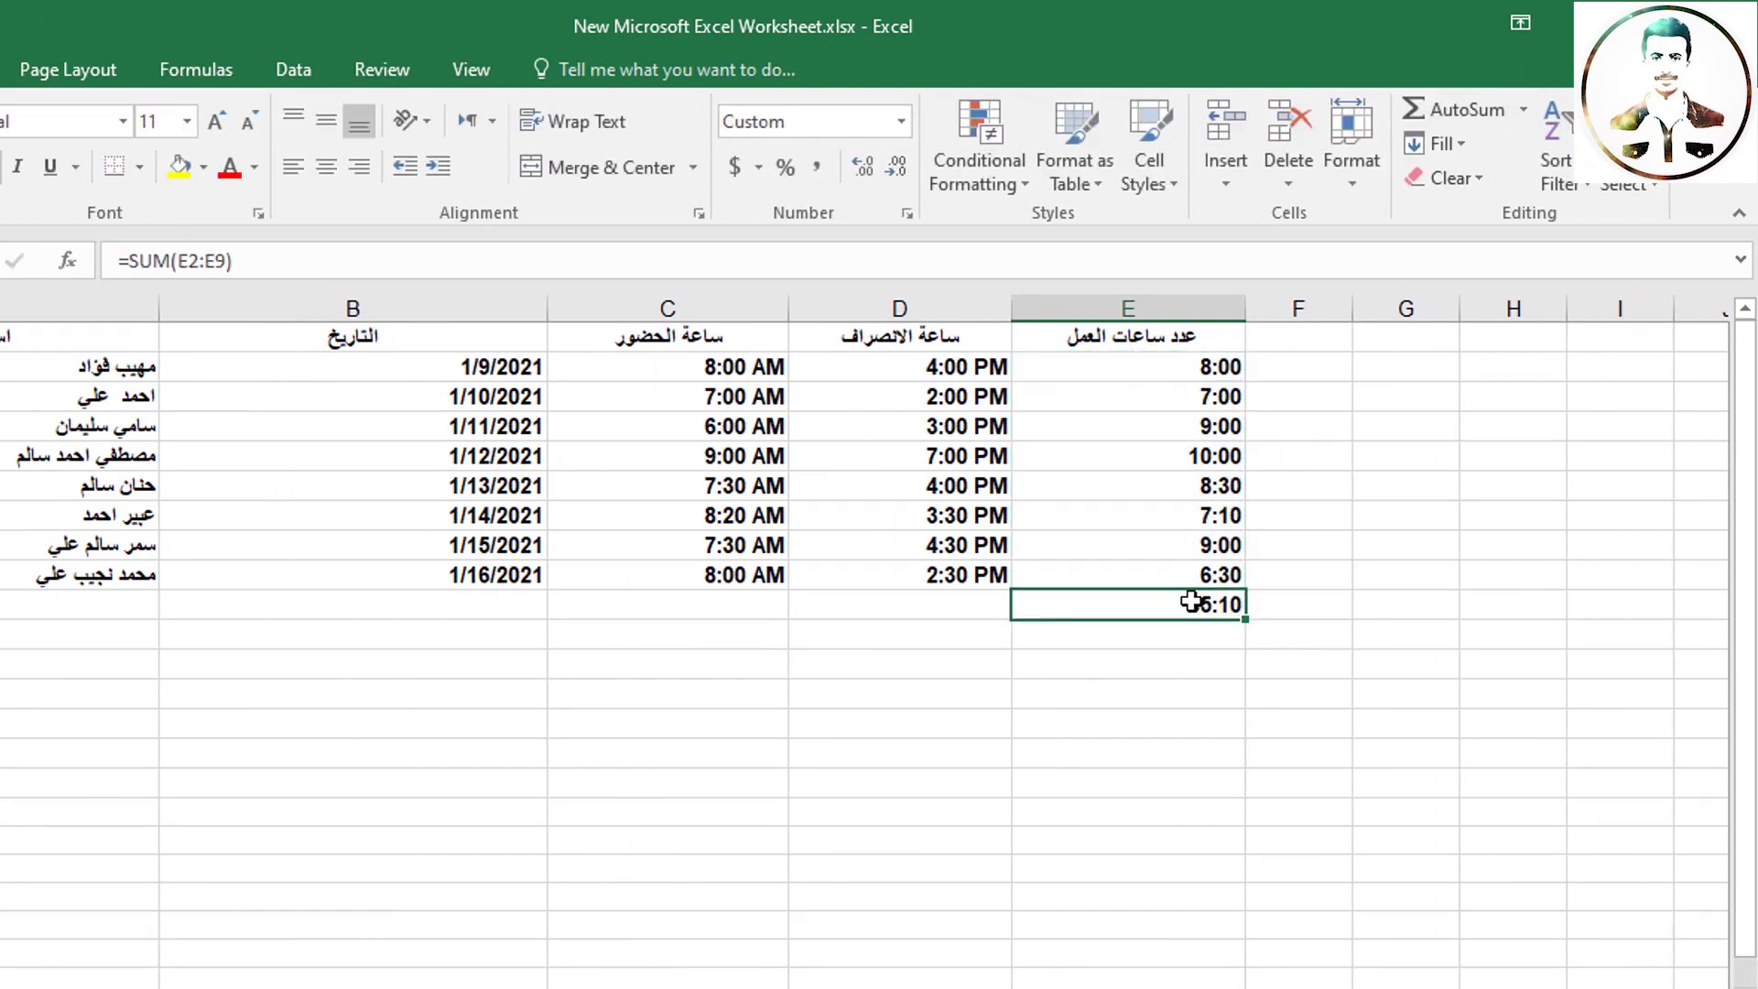
left_click(1213, 362)
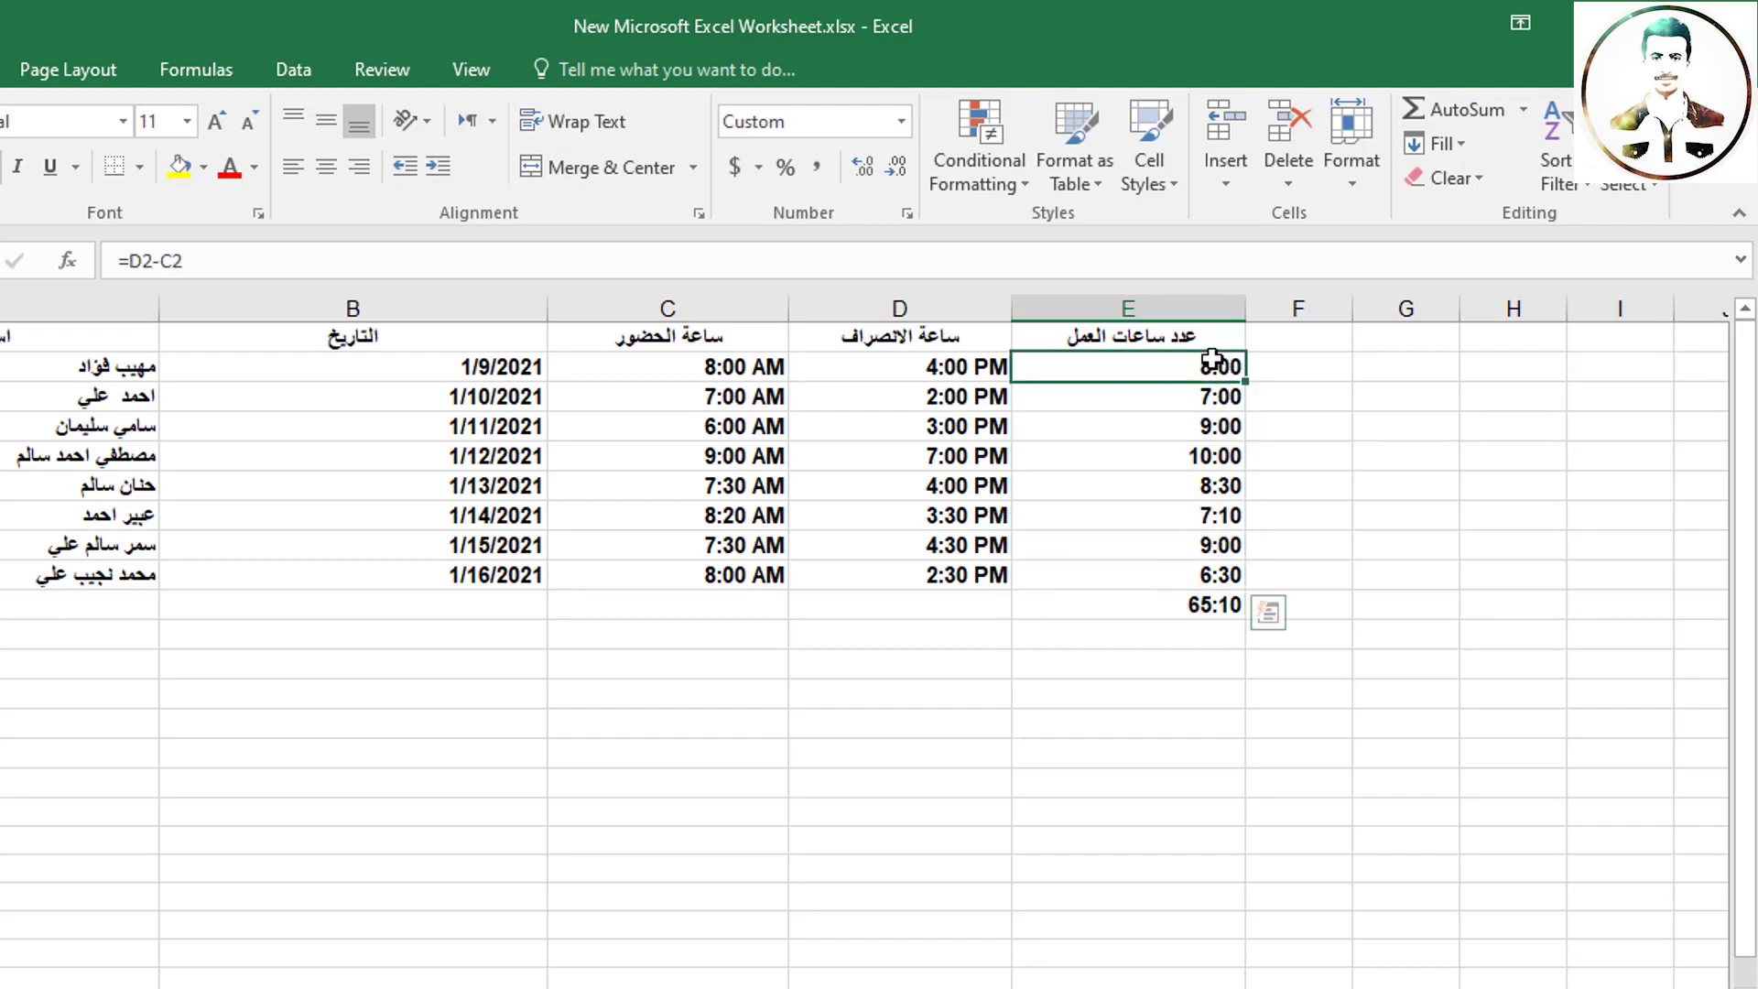
left_click_drag(1212, 362, 1222, 574)
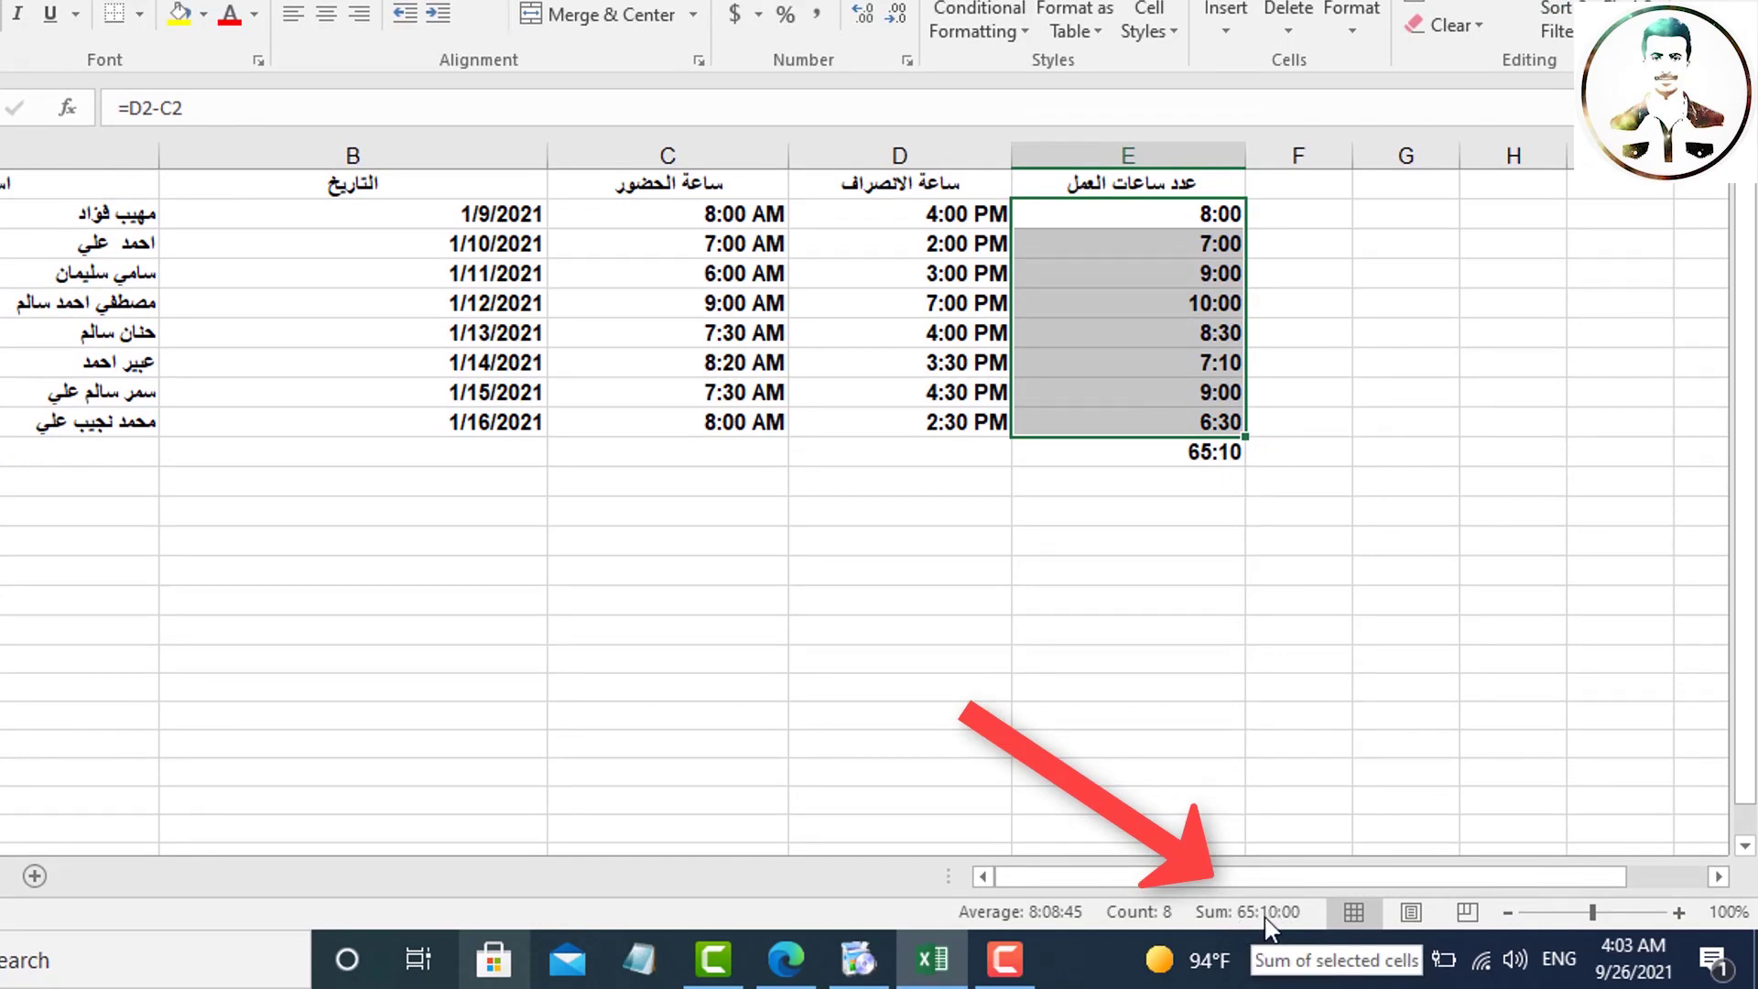
left_click(1161, 451)
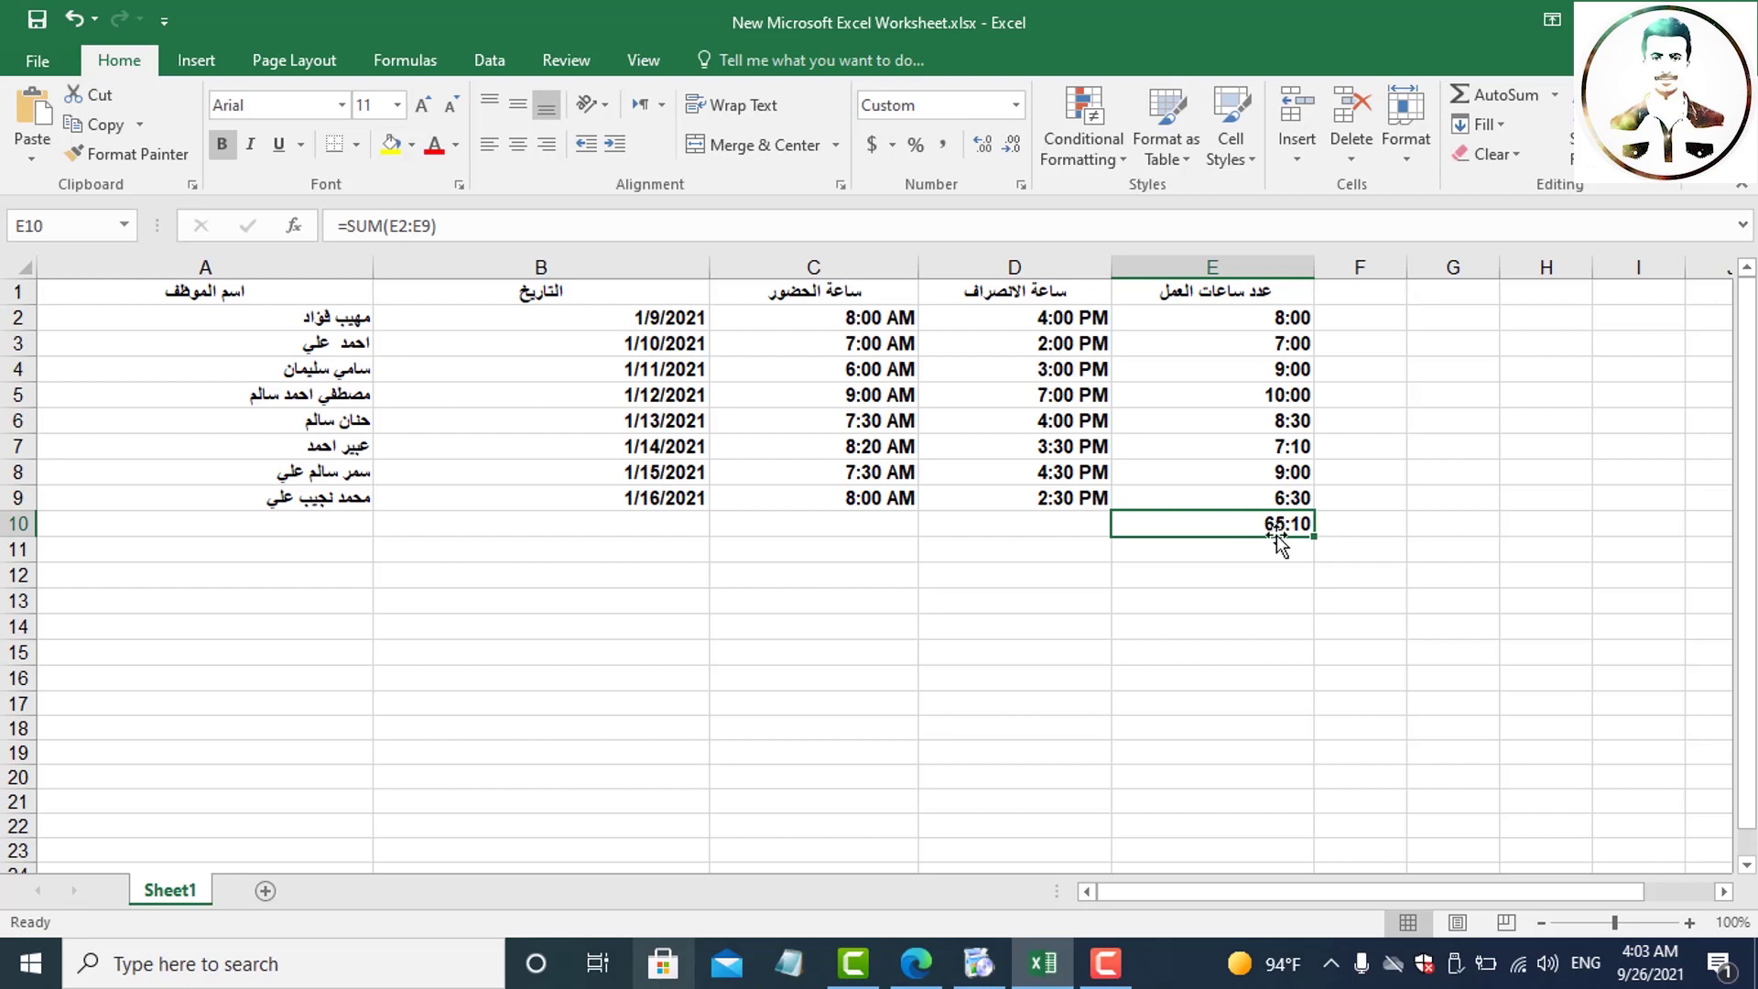
left_click_drag(1294, 322, 1293, 497)
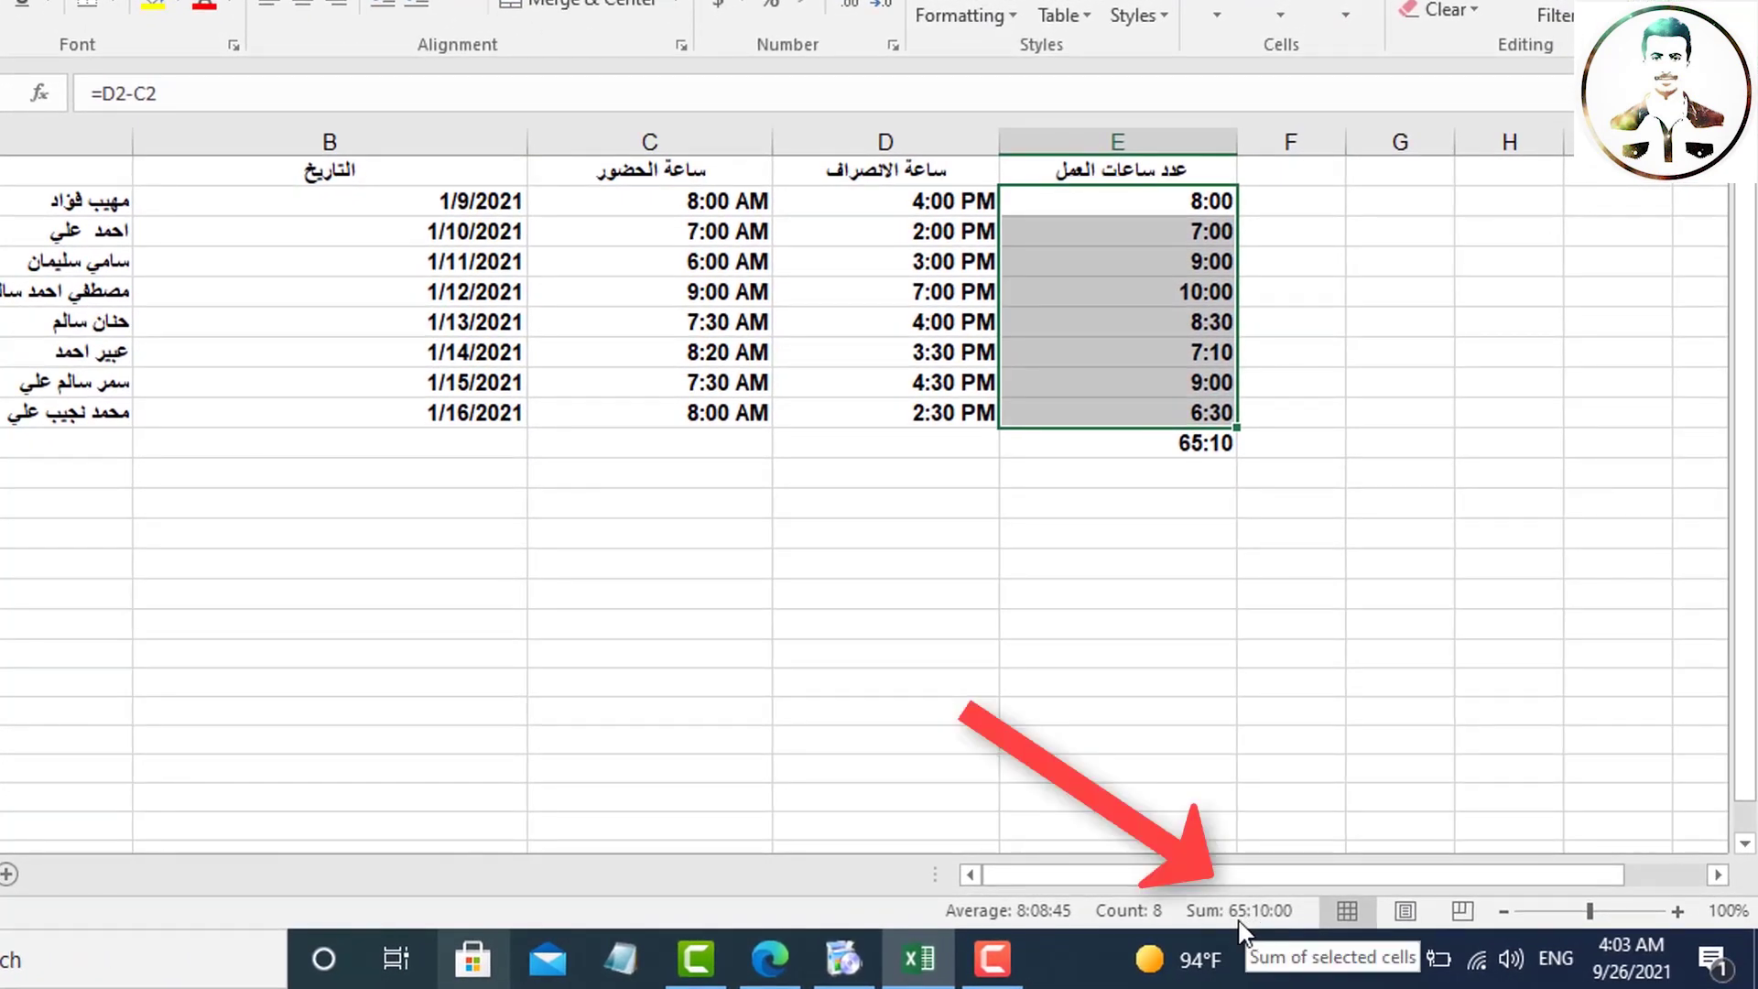
left_click(1162, 448)
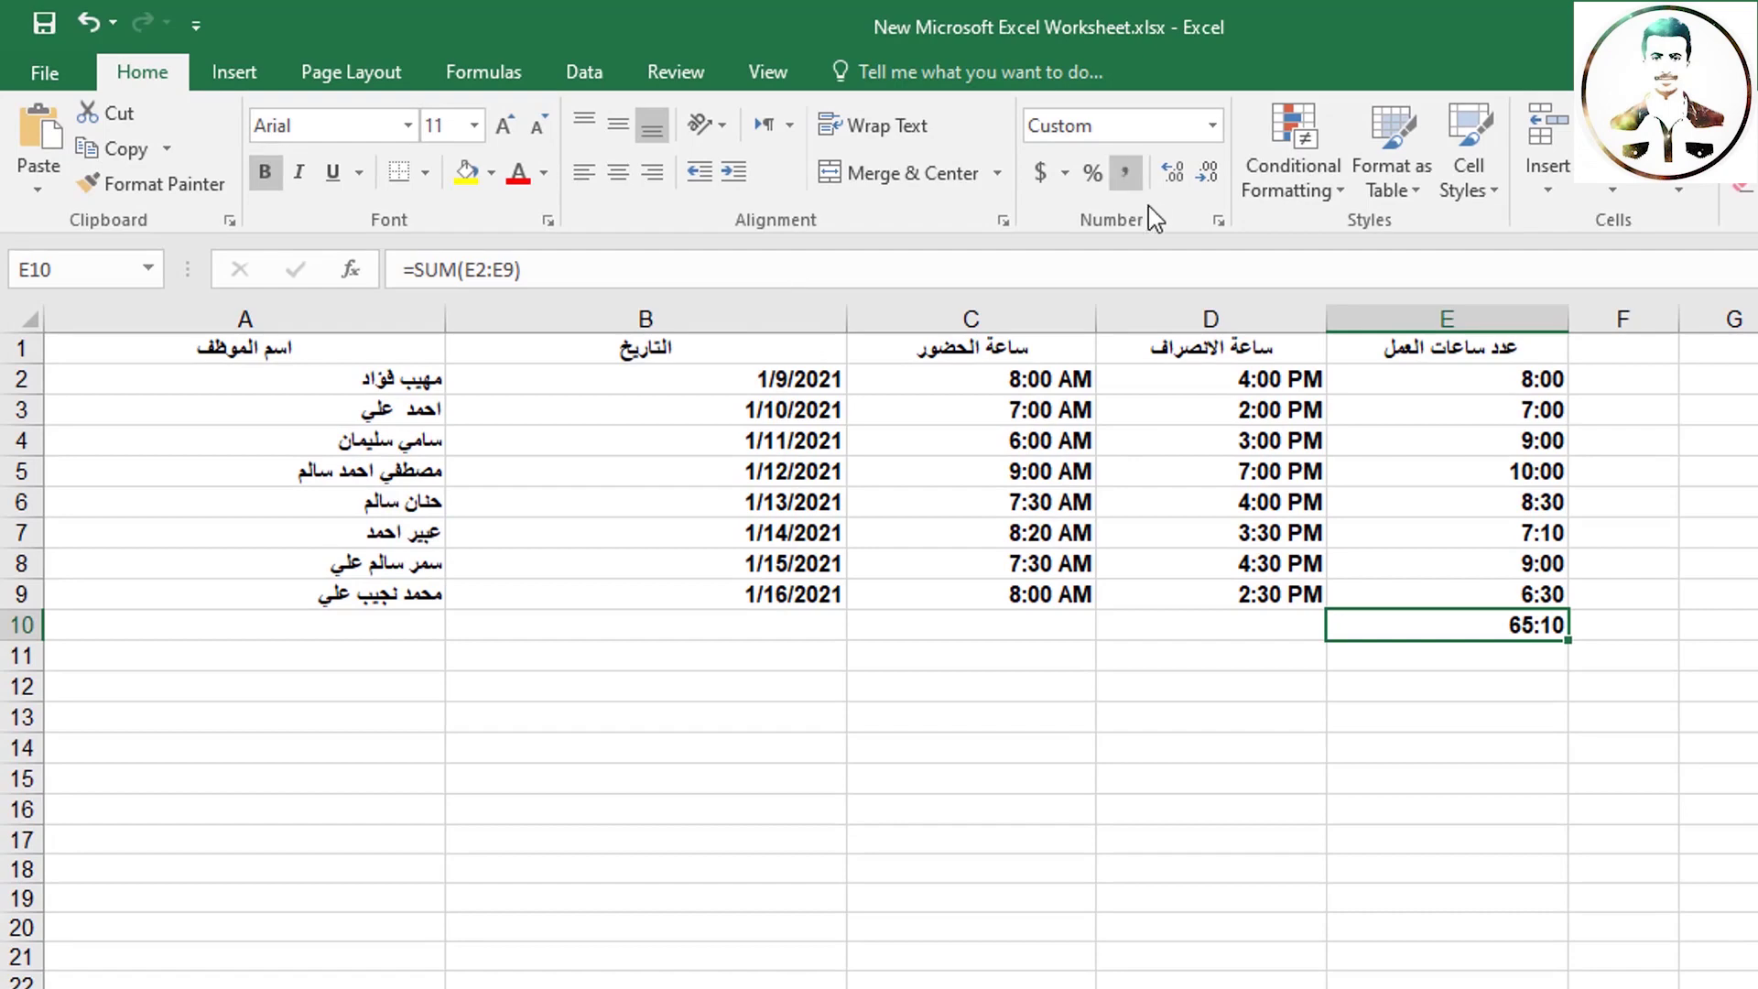
left_click(1212, 125)
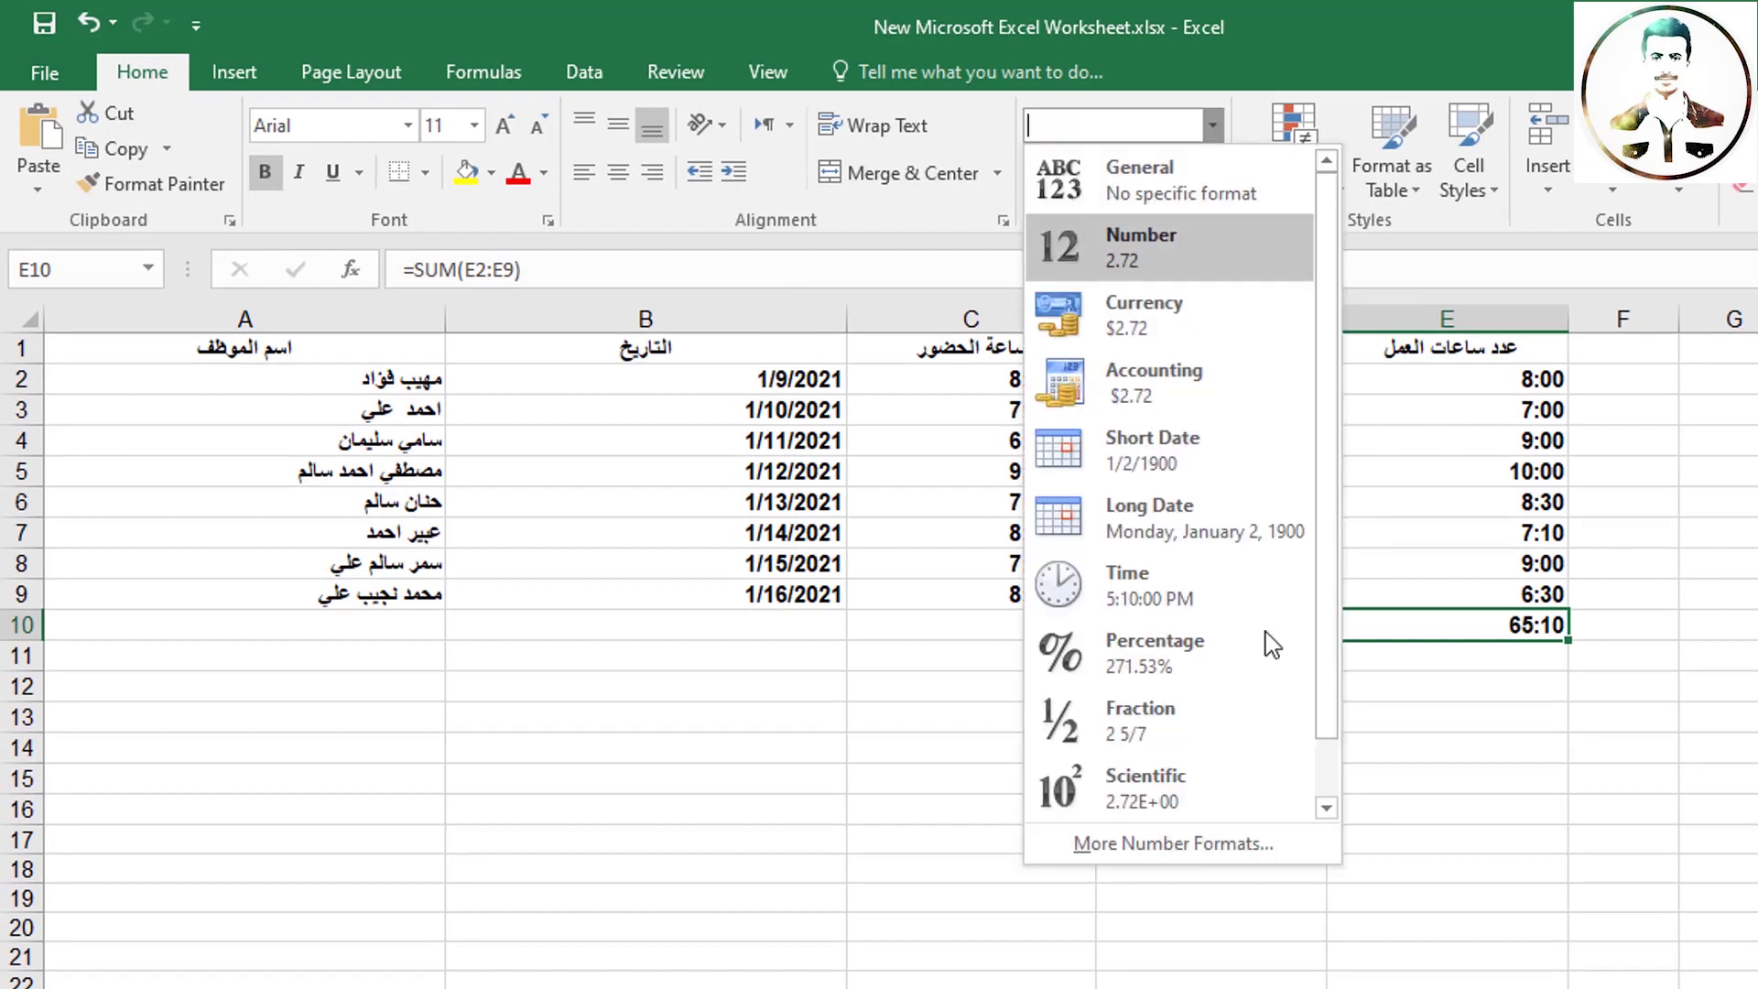
left_click(1167, 854)
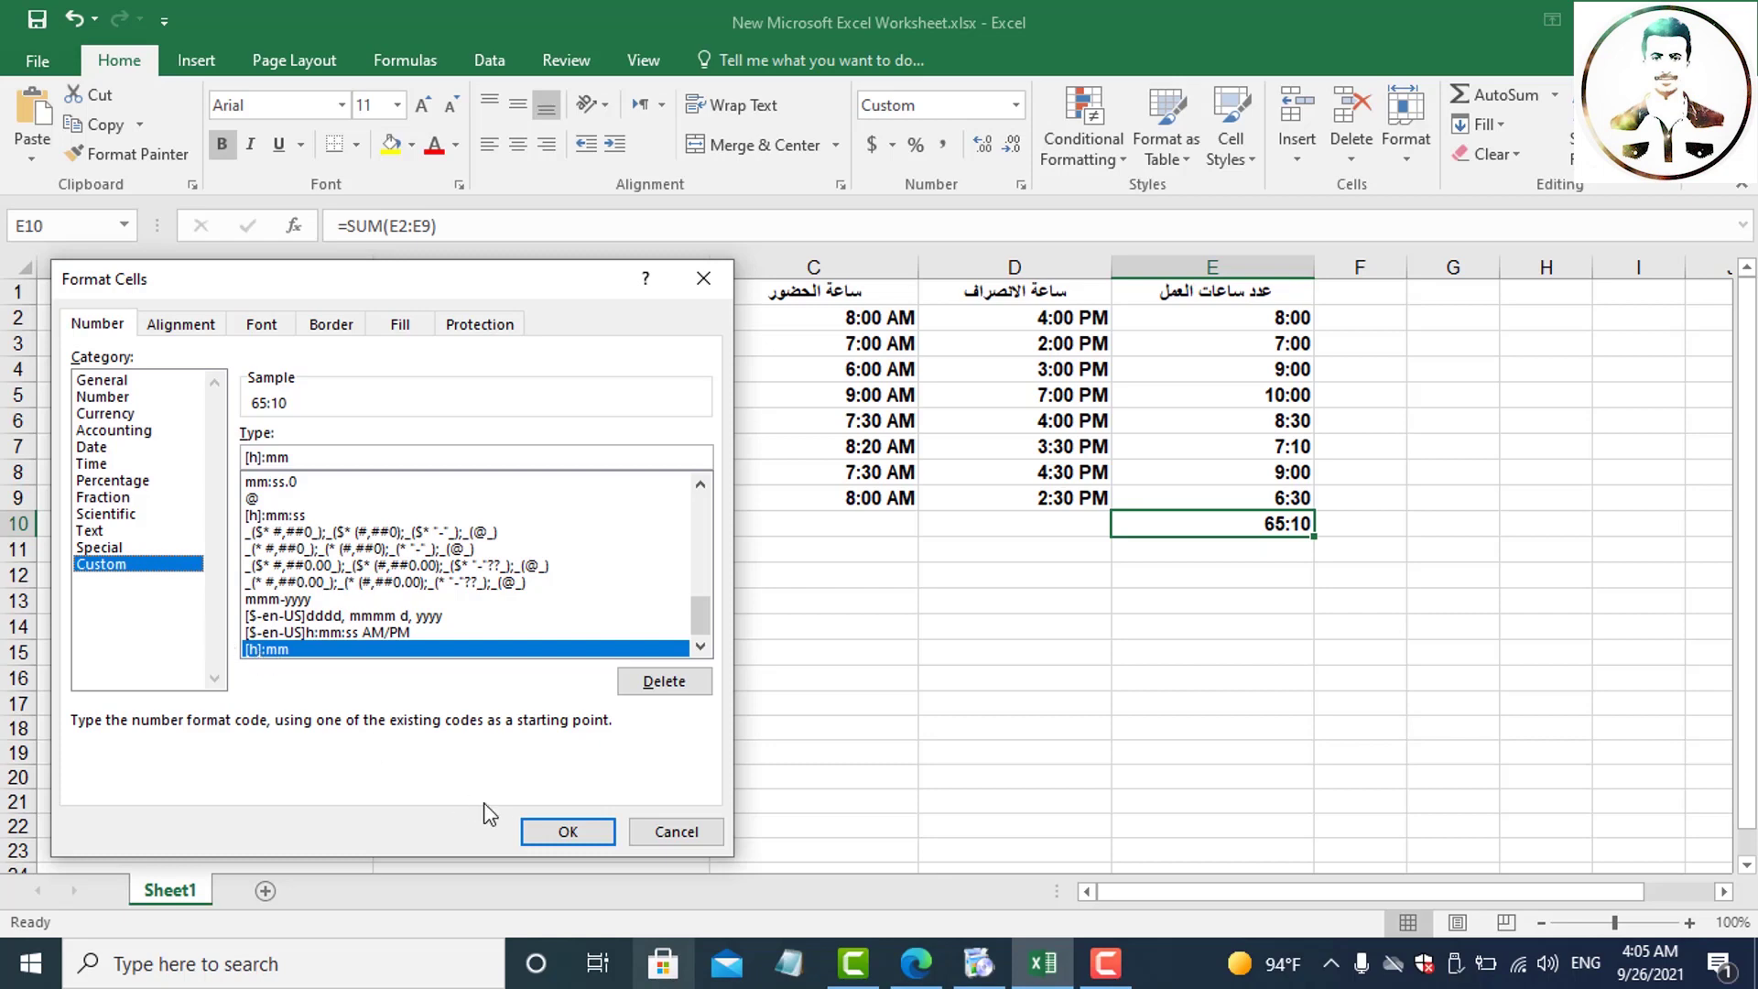
left_click(568, 831)
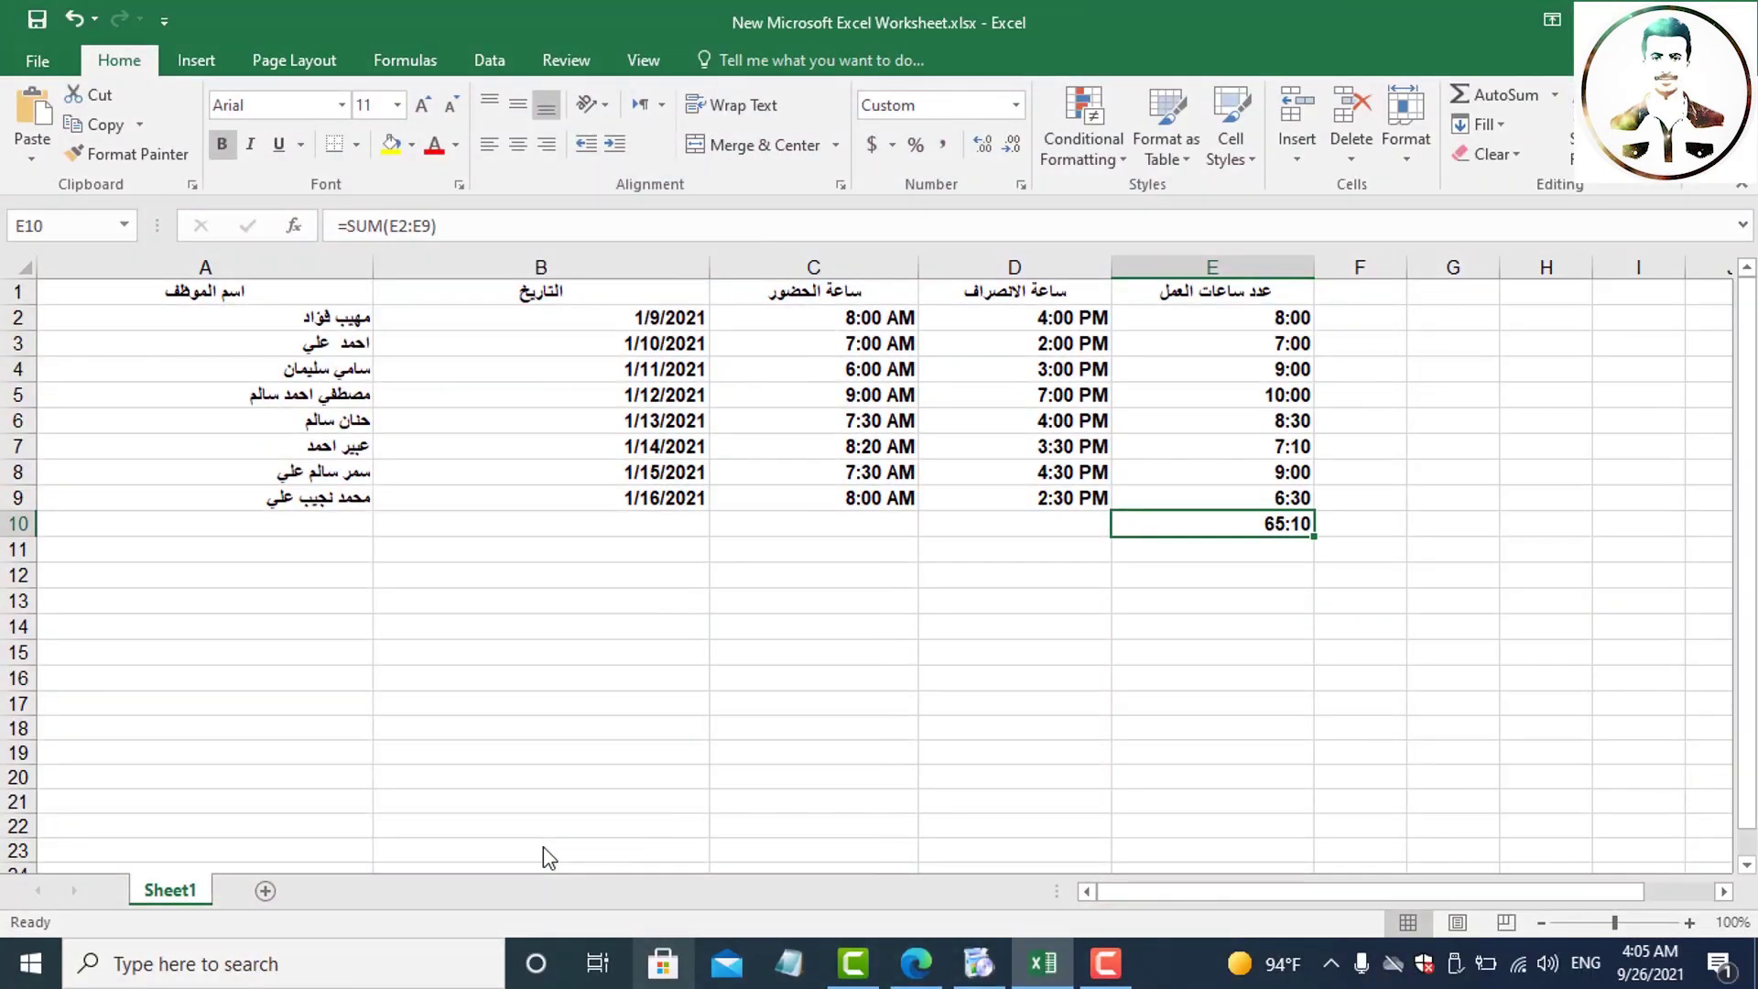